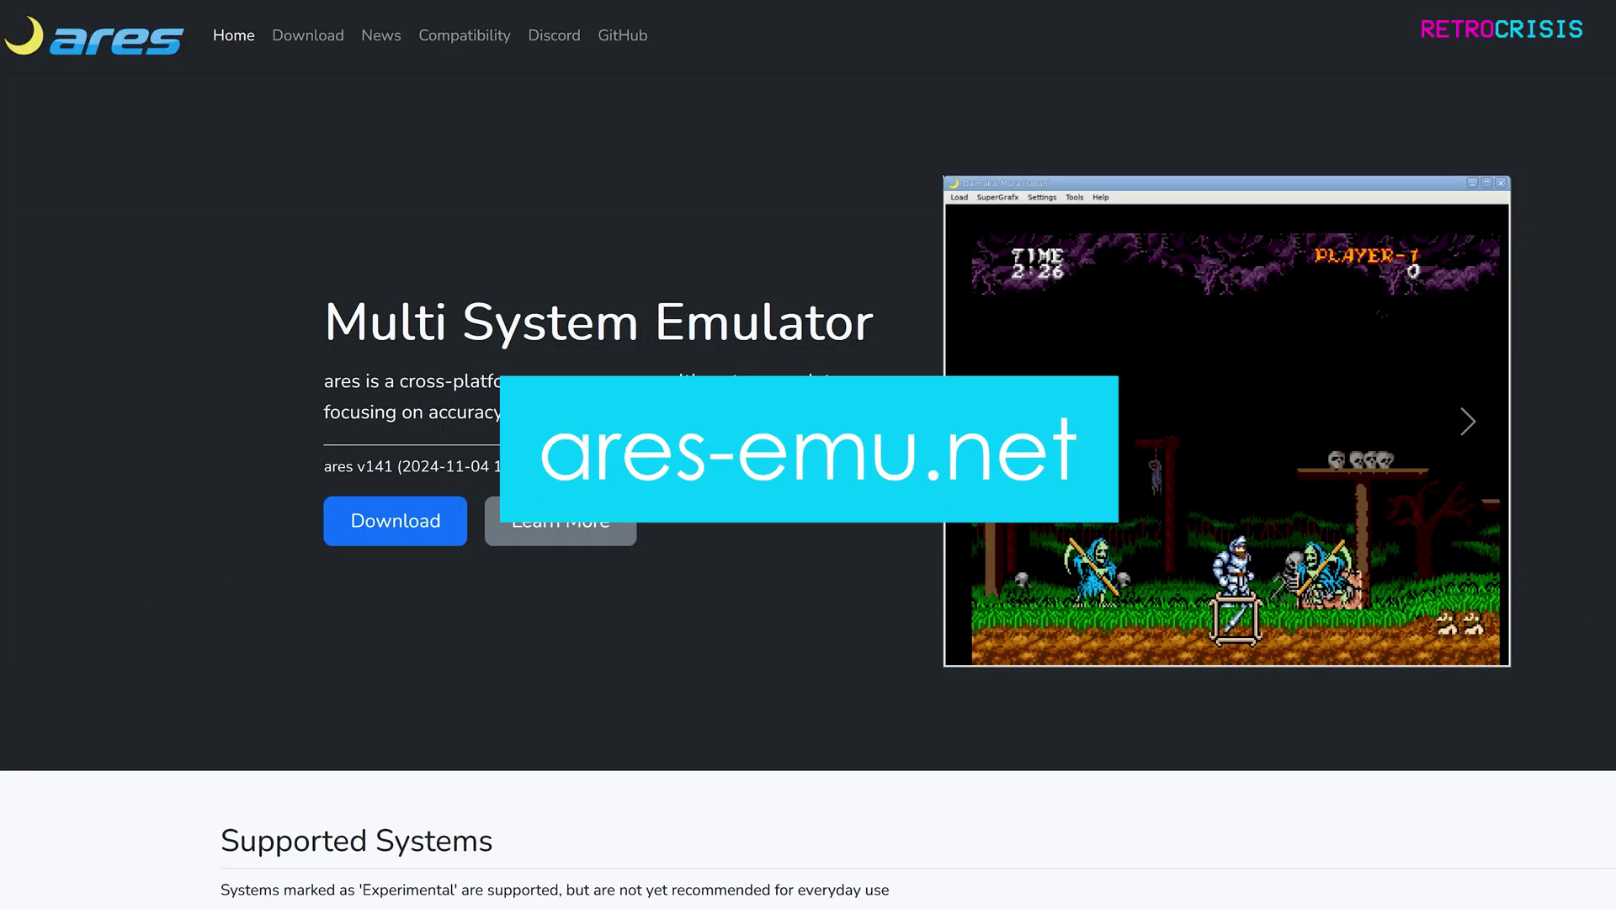
Step: Scroll the ares-emu.net home page, then go to the Compatibility page
scroll(808, 454, "down", 9)
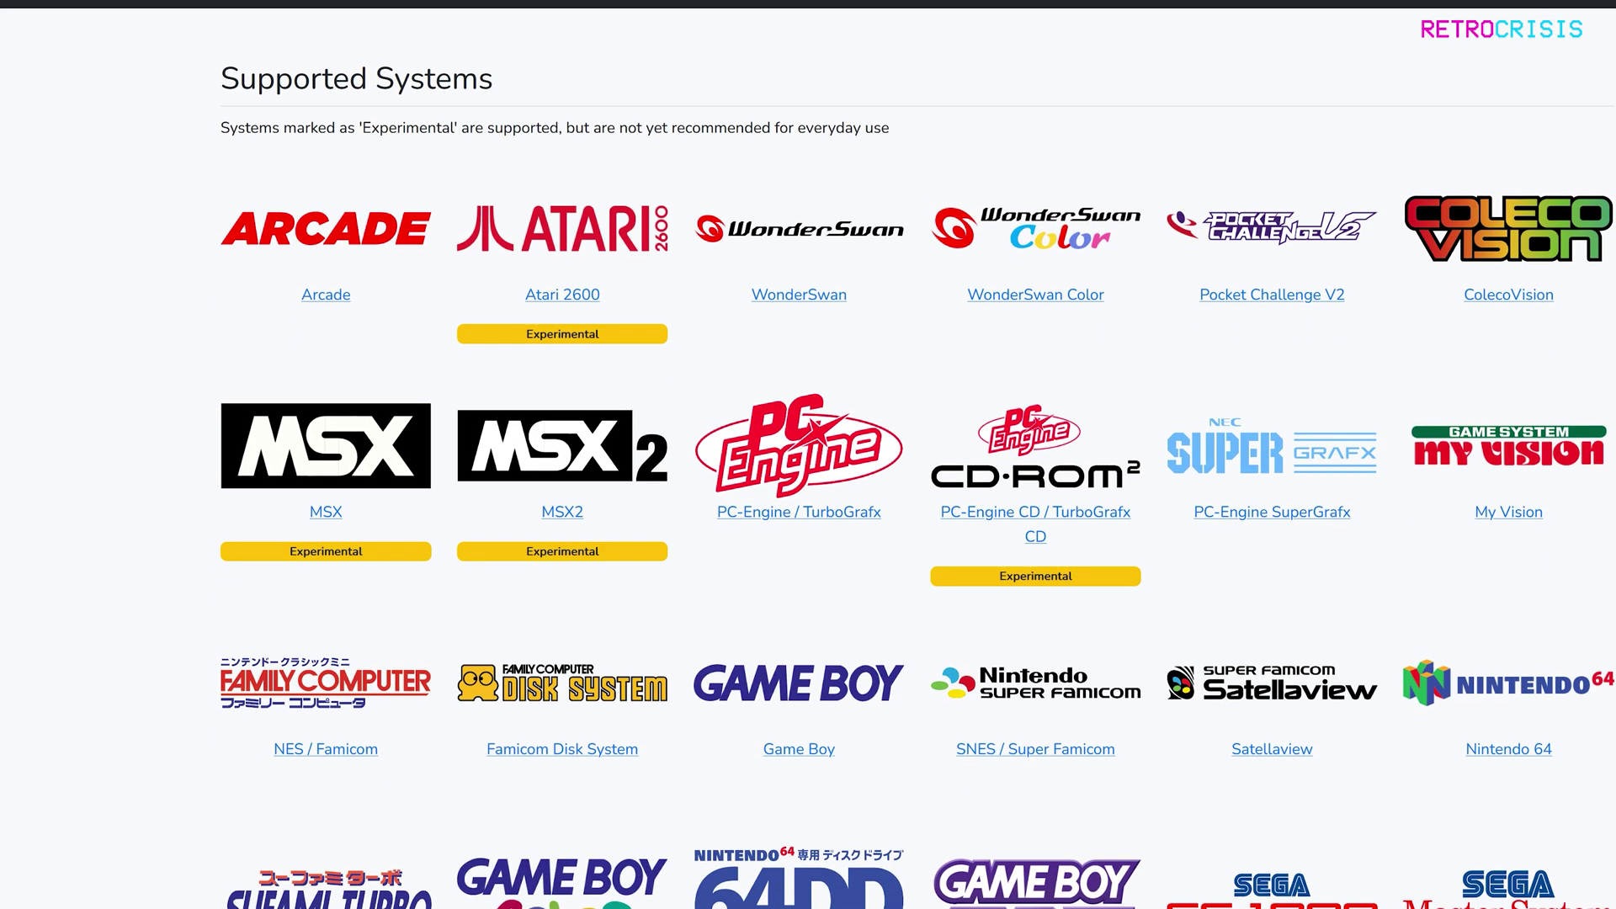
scroll(808, 454, "down", 1)
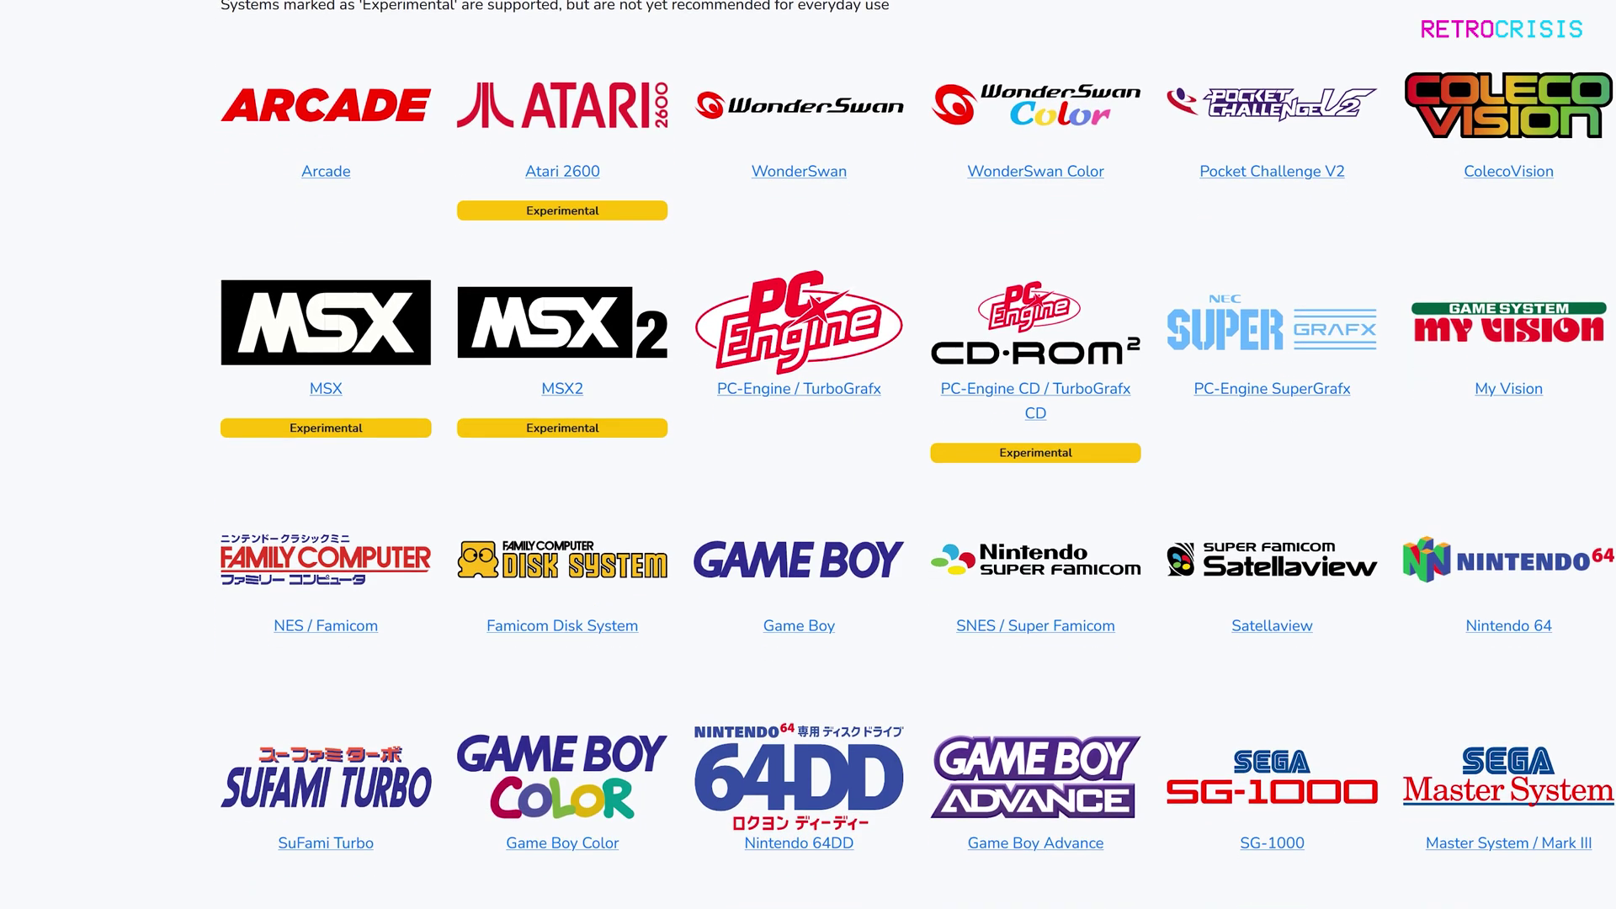
scroll(808, 454, "down", 6)
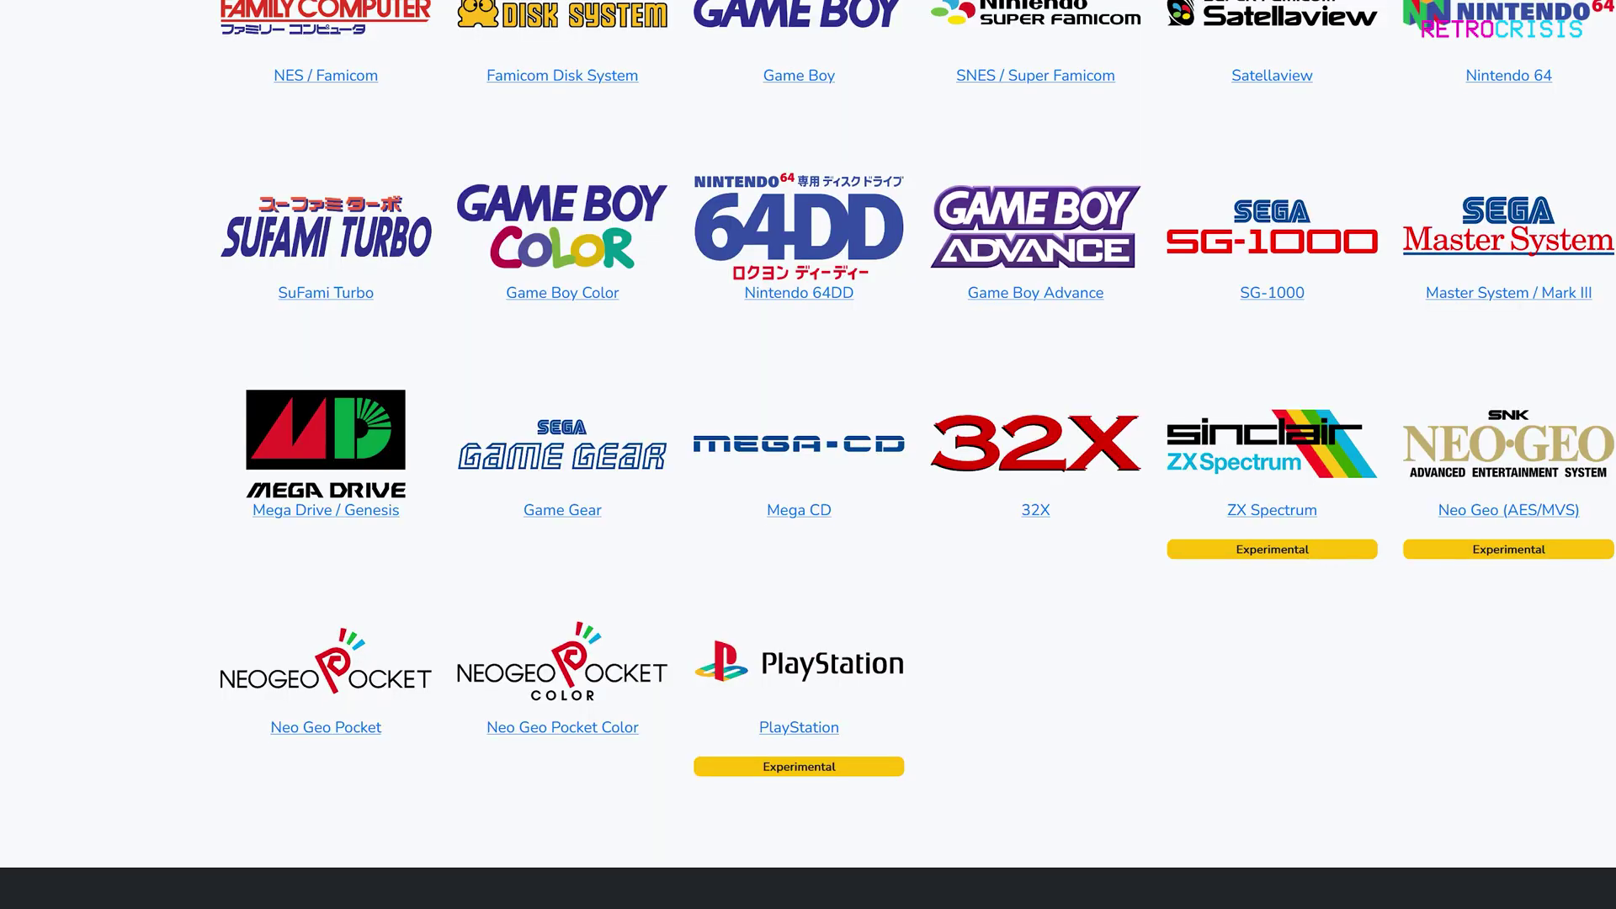
scroll(1327, 556, "up", 15)
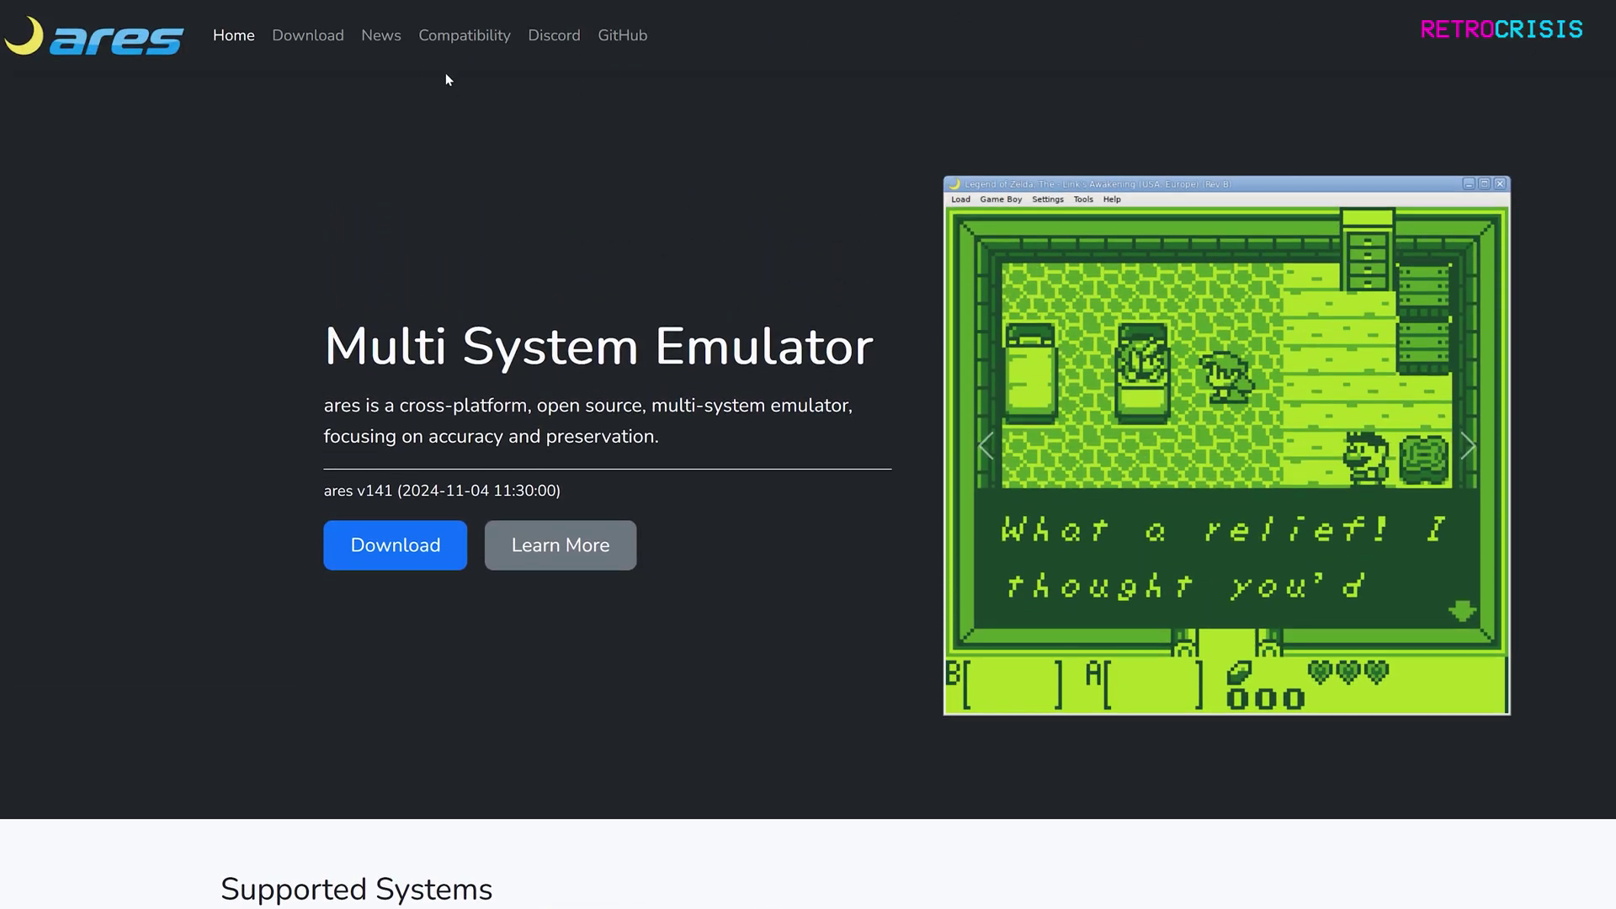
left_click(469, 42)
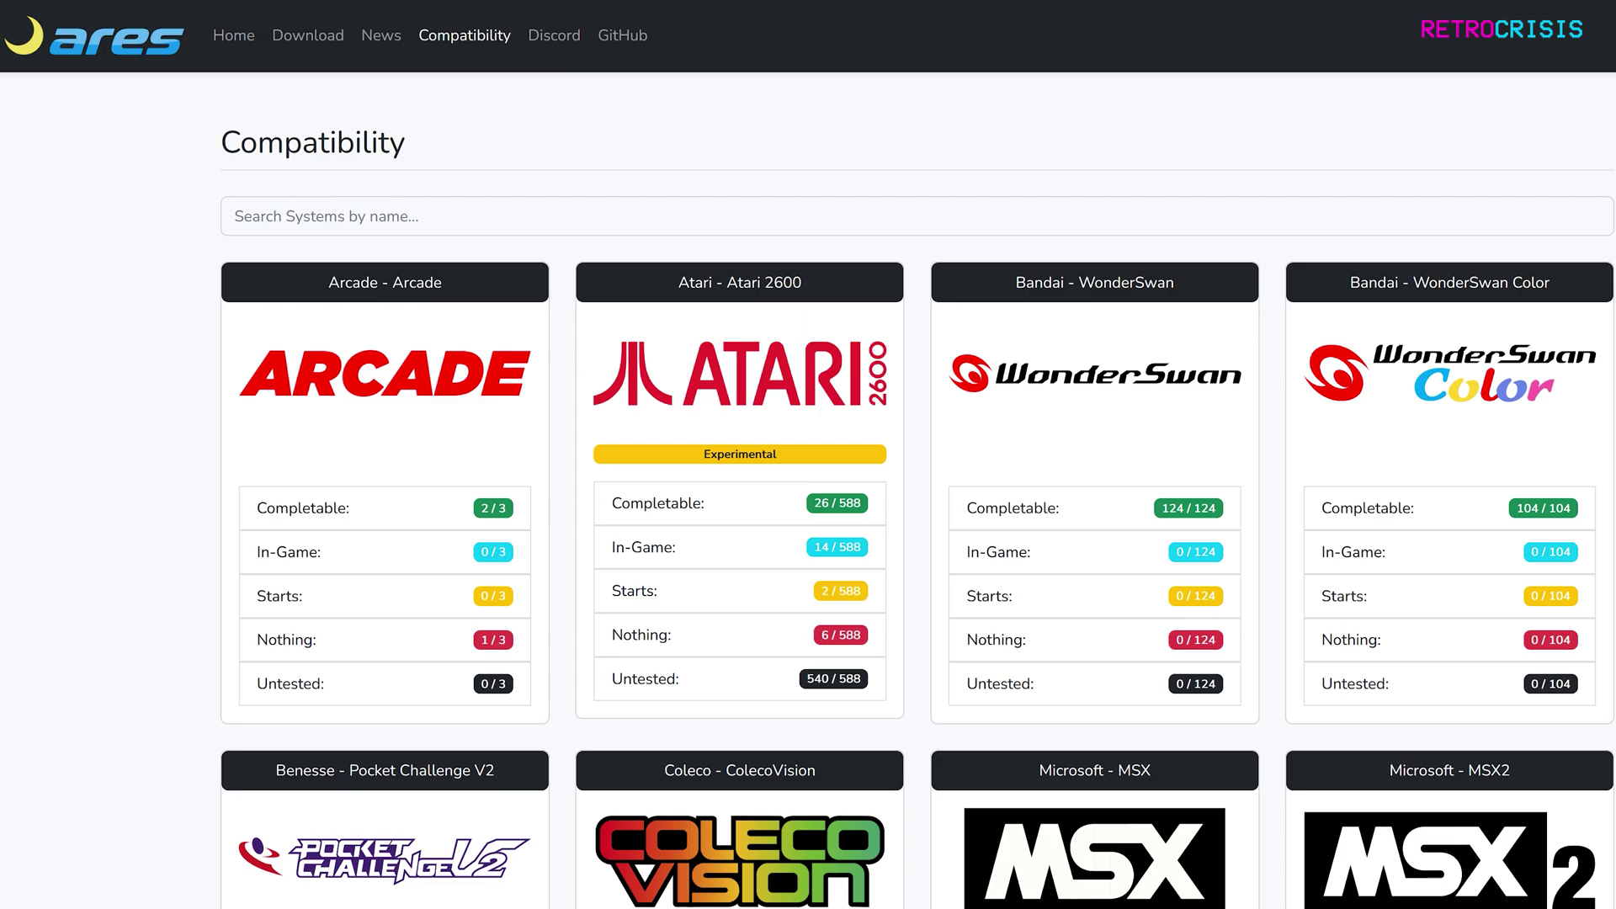
Step: List the Completable NEC PC-Engine CD / TurboGrafx CD games and scroll through them
scroll(808, 454, "down", 13)
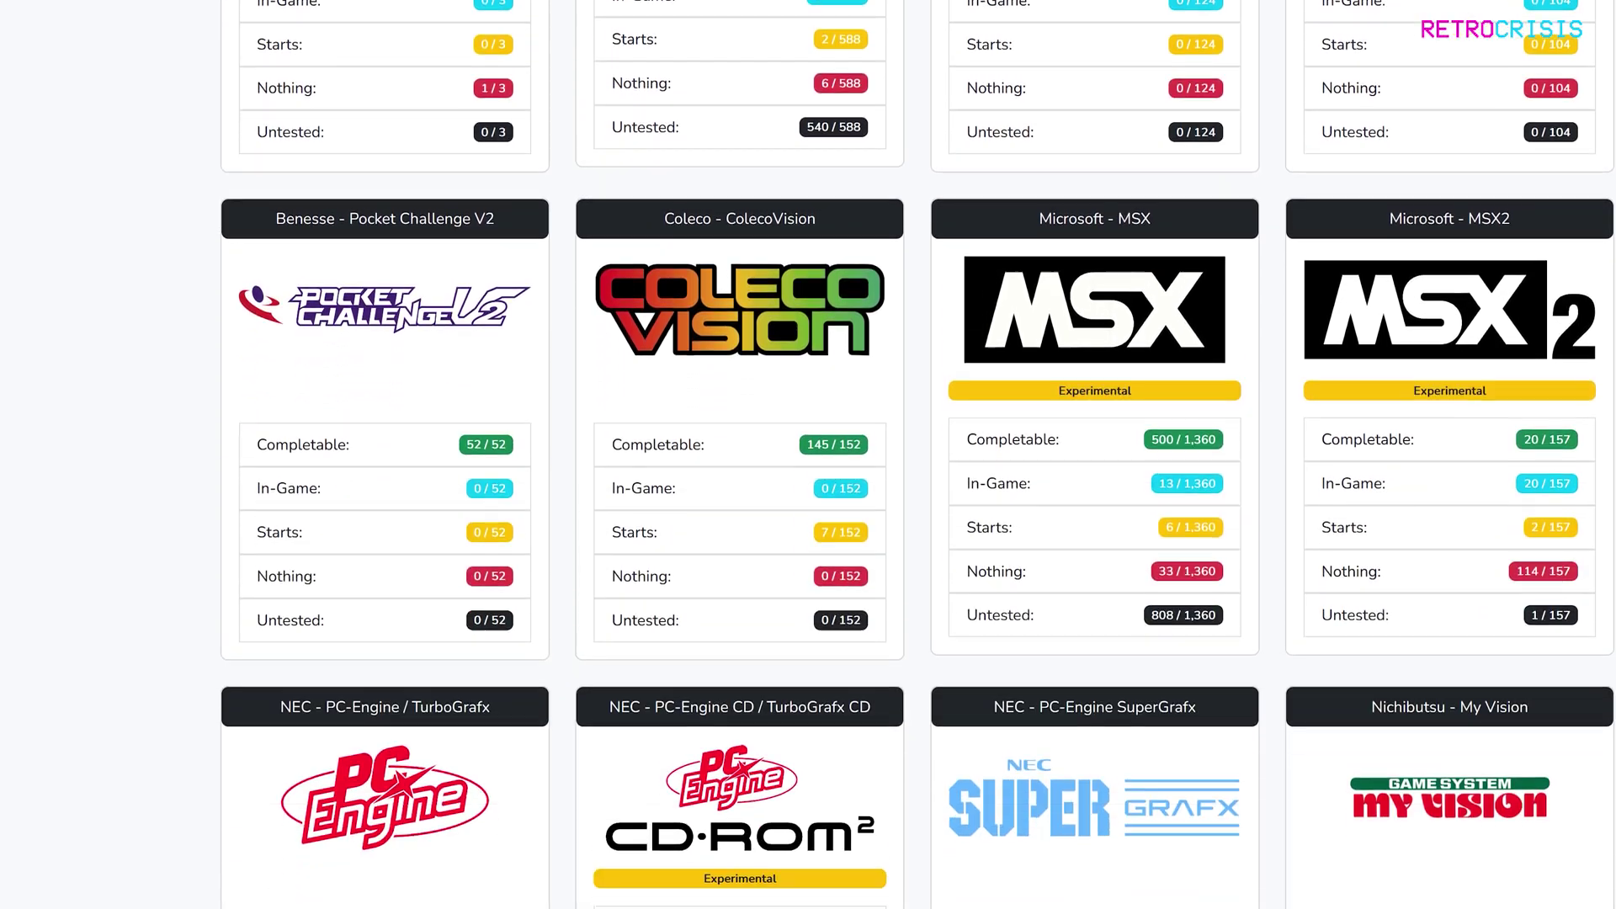
scroll(971, 285, "up", 1)
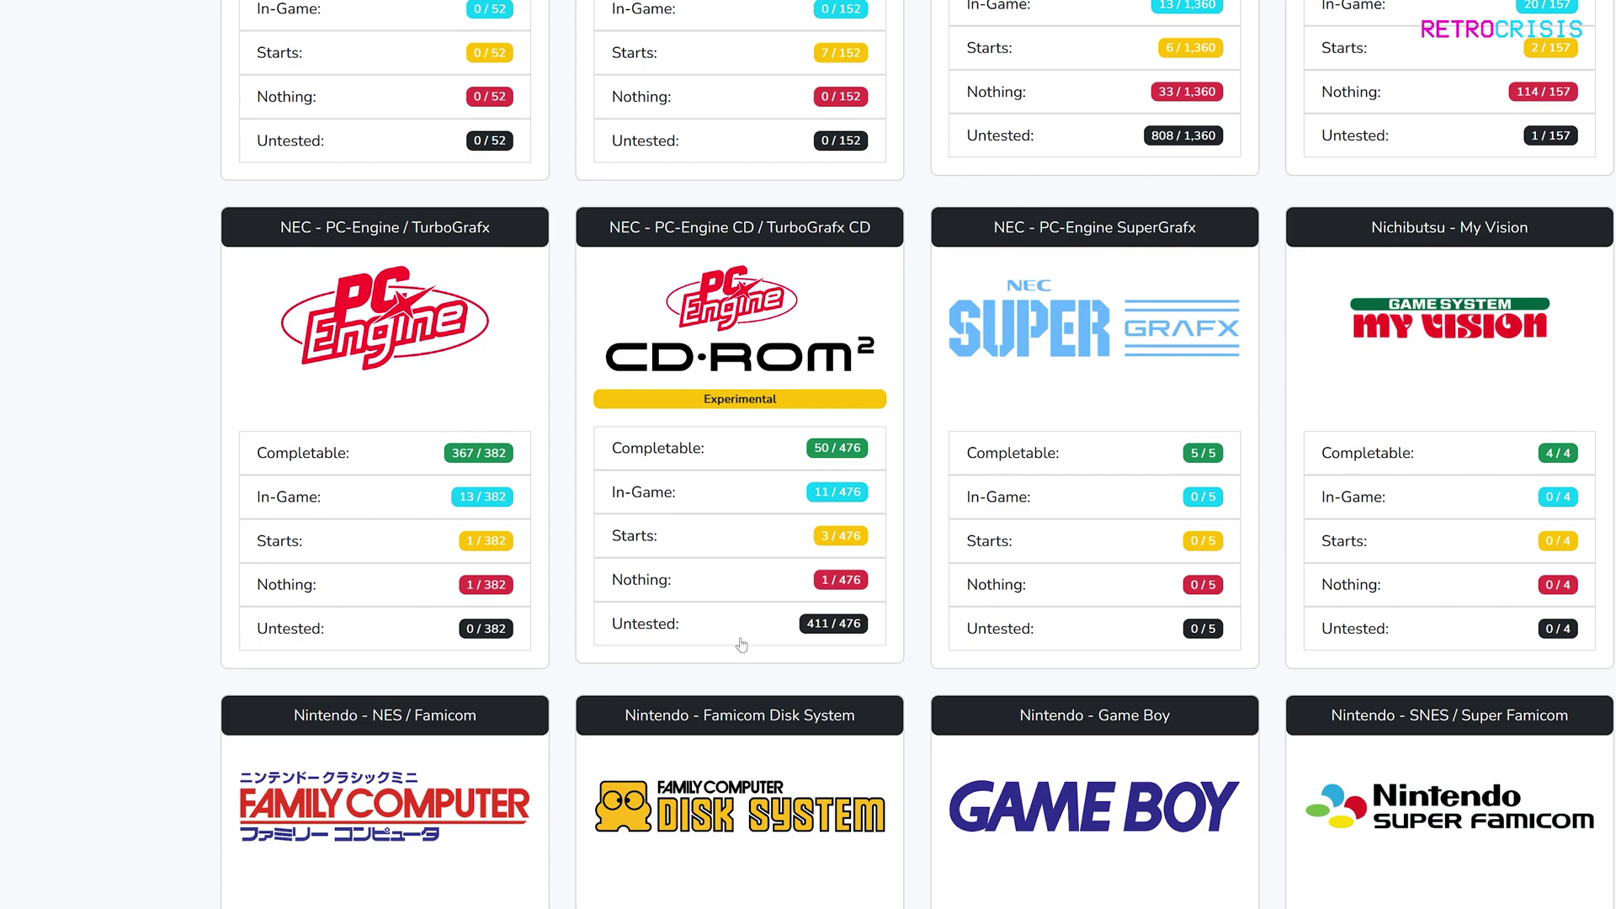
left_click(670, 452)
scroll(808, 455, "down", 2)
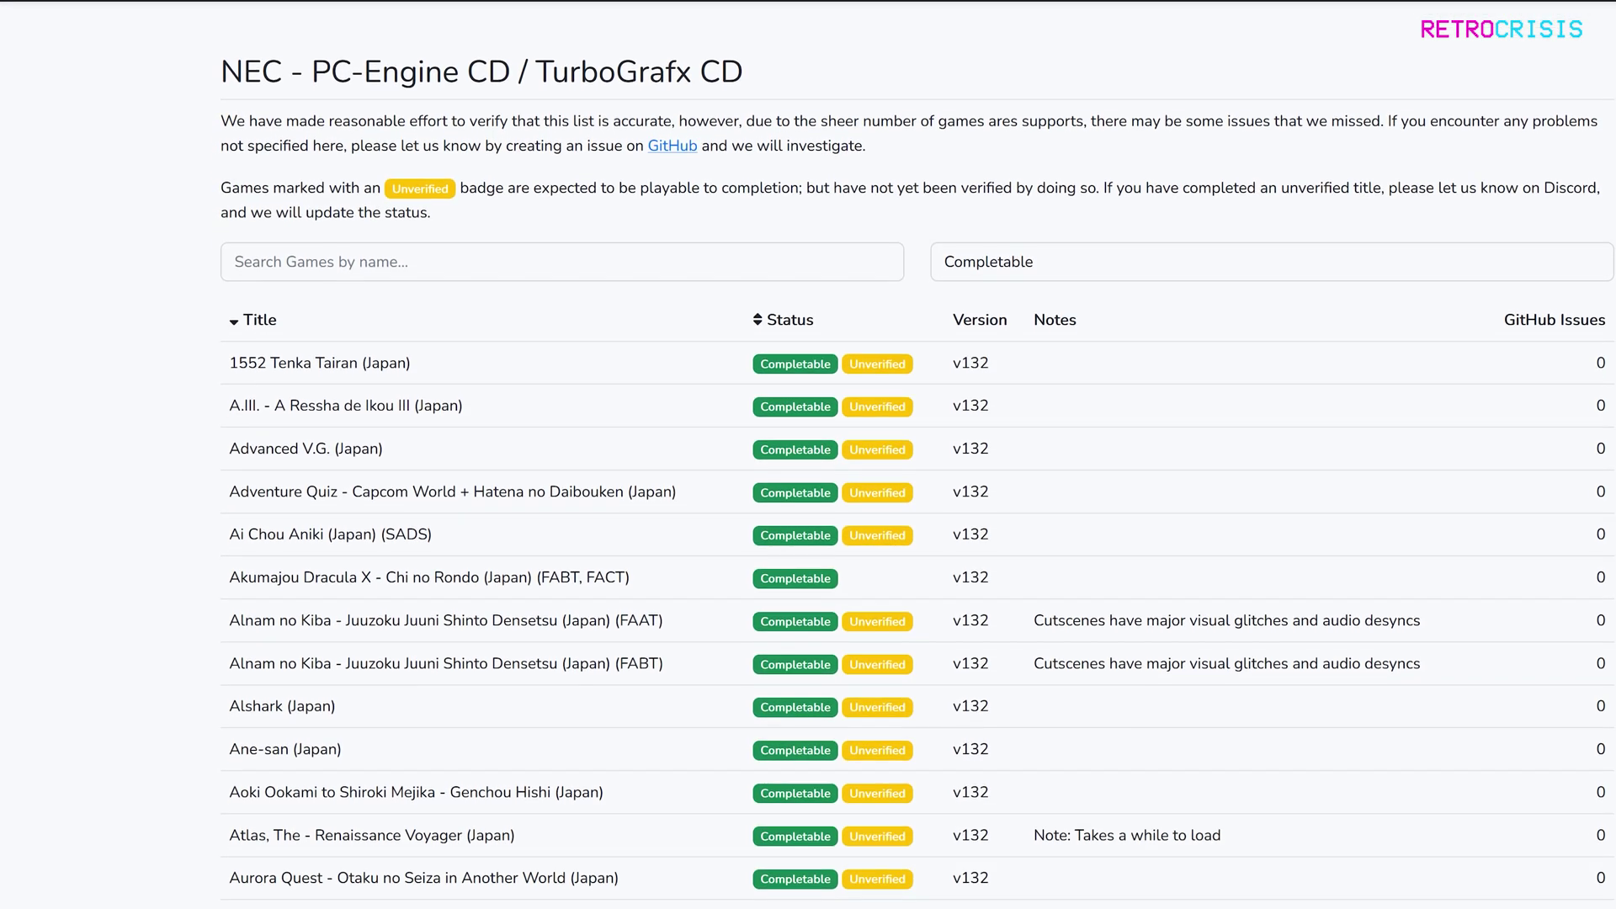
scroll(808, 455, "down", 4)
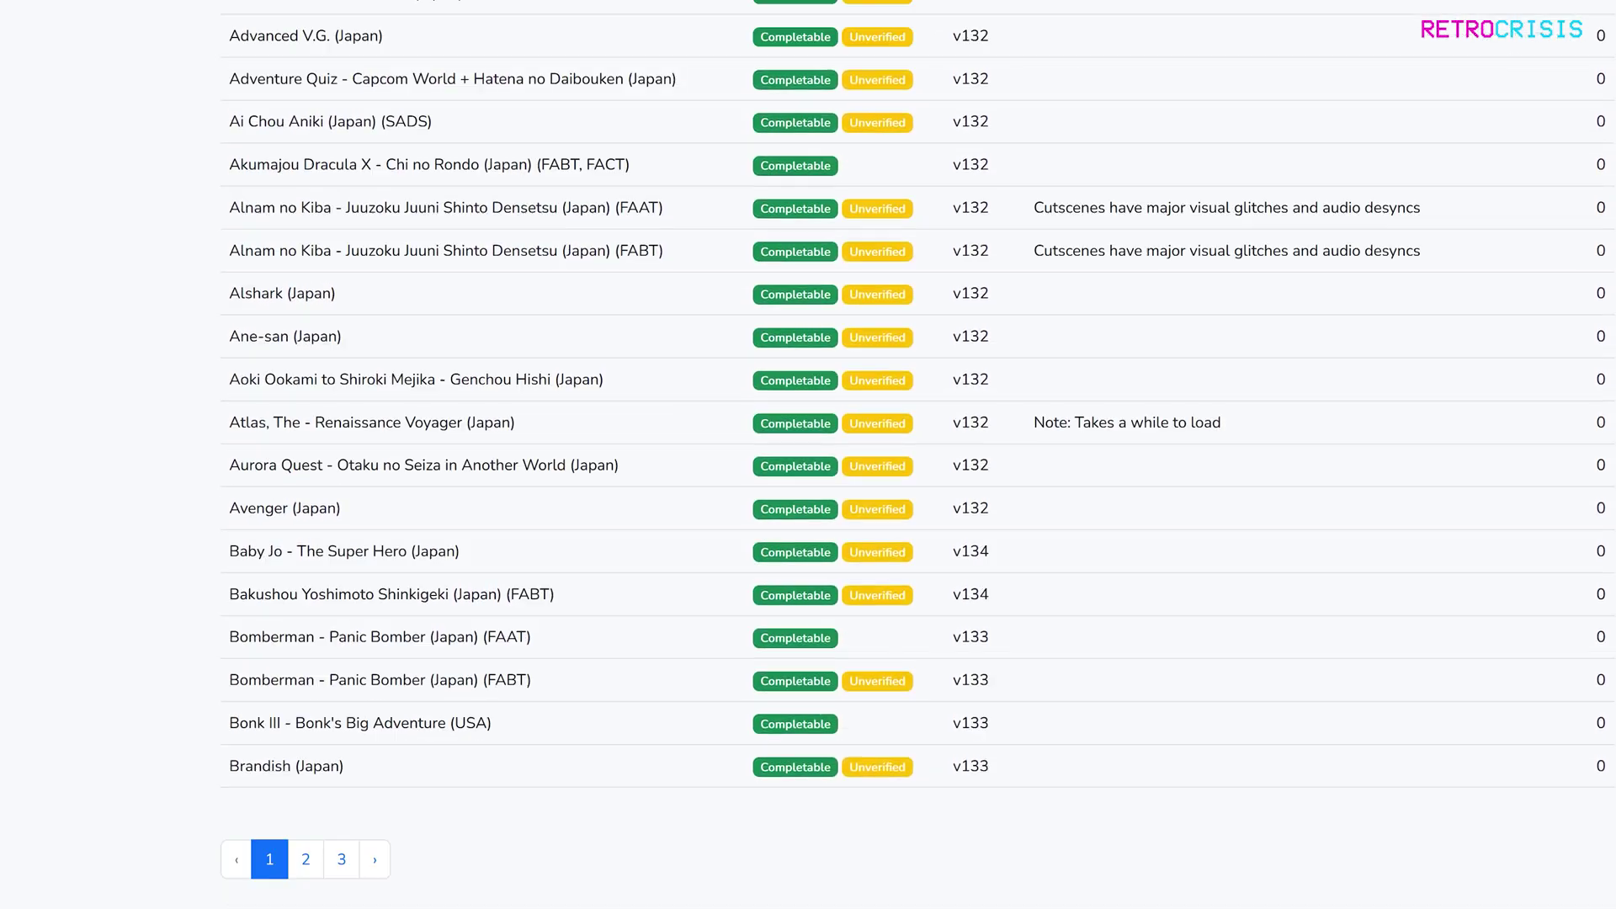
scroll(808, 454, "up", 5)
scroll(808, 454, "up", 1)
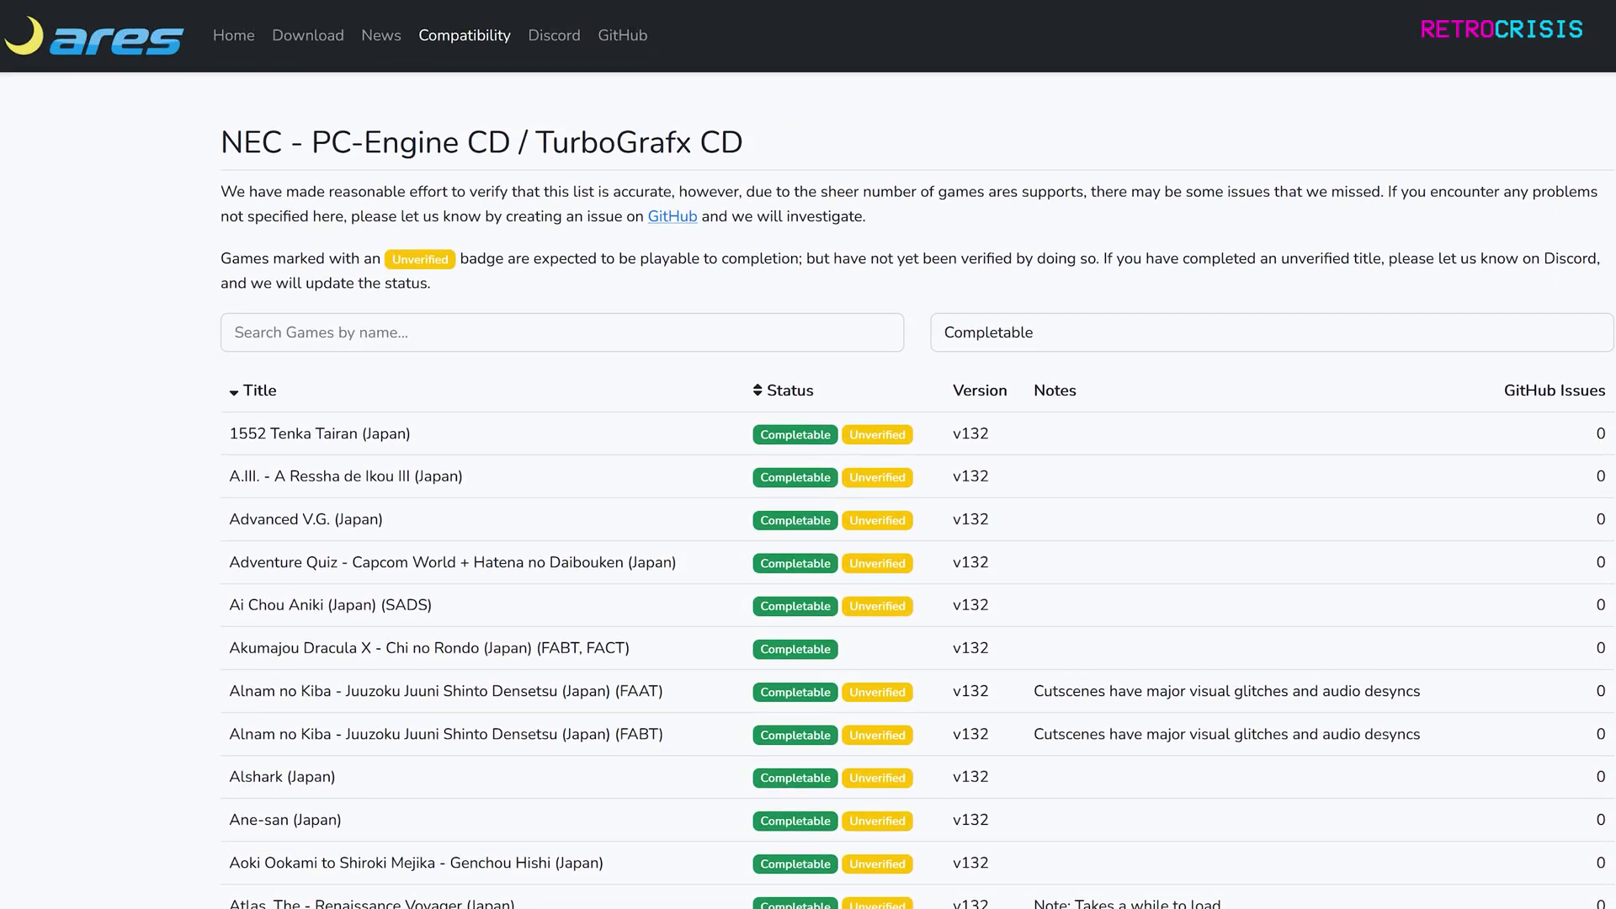
Step: Go to the ares GitHub repository and view its Releases page
left_click(623, 35)
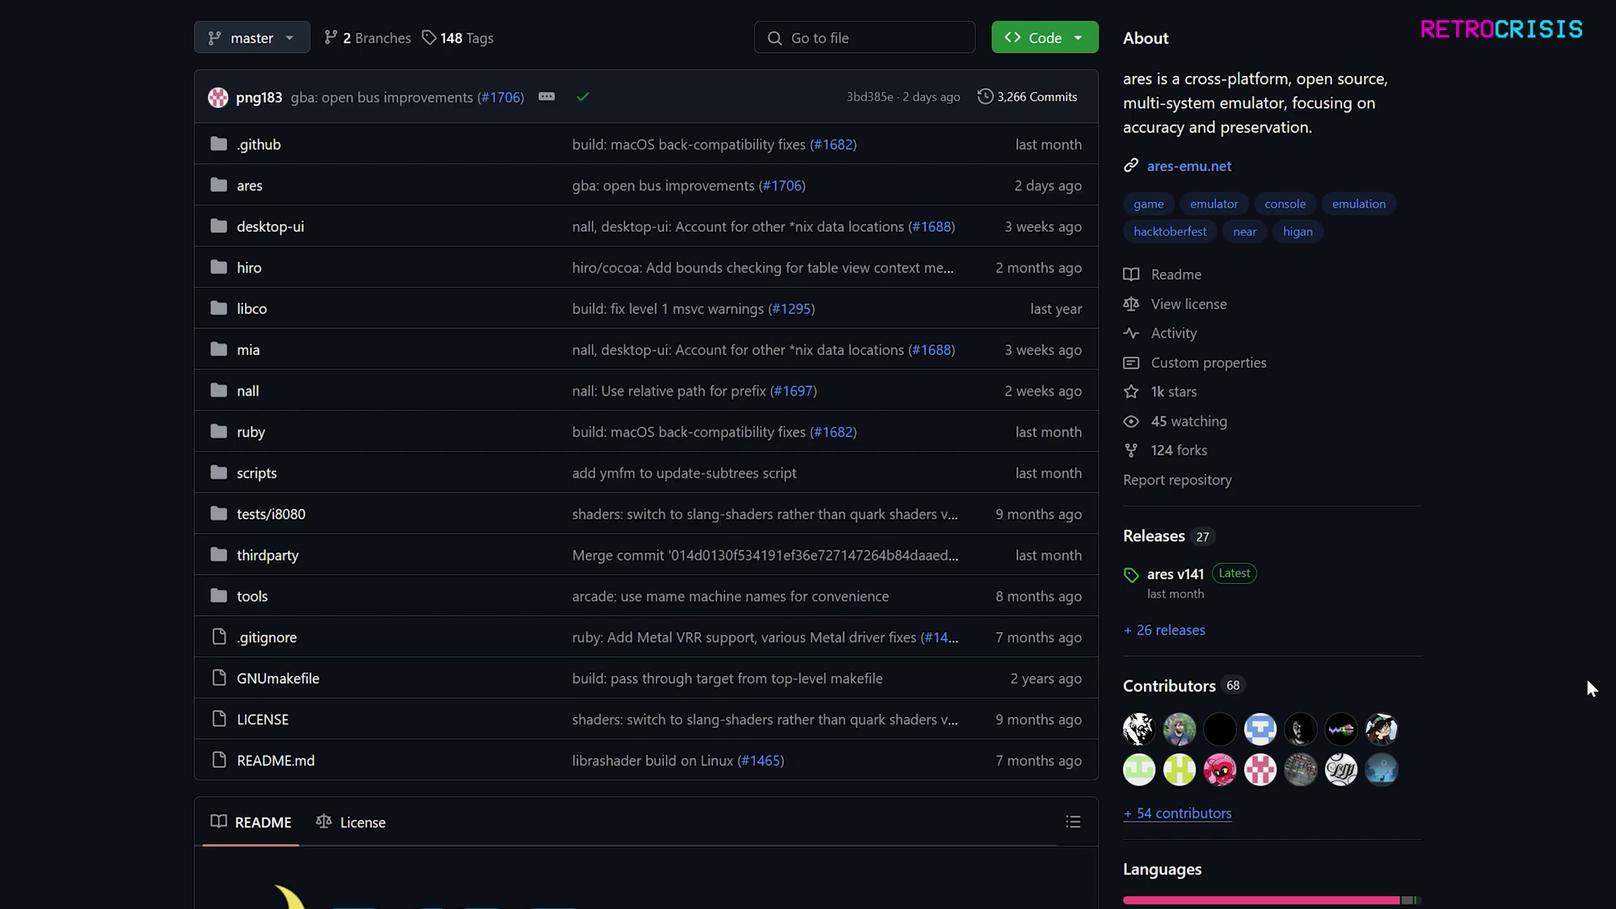
left_click(1151, 539)
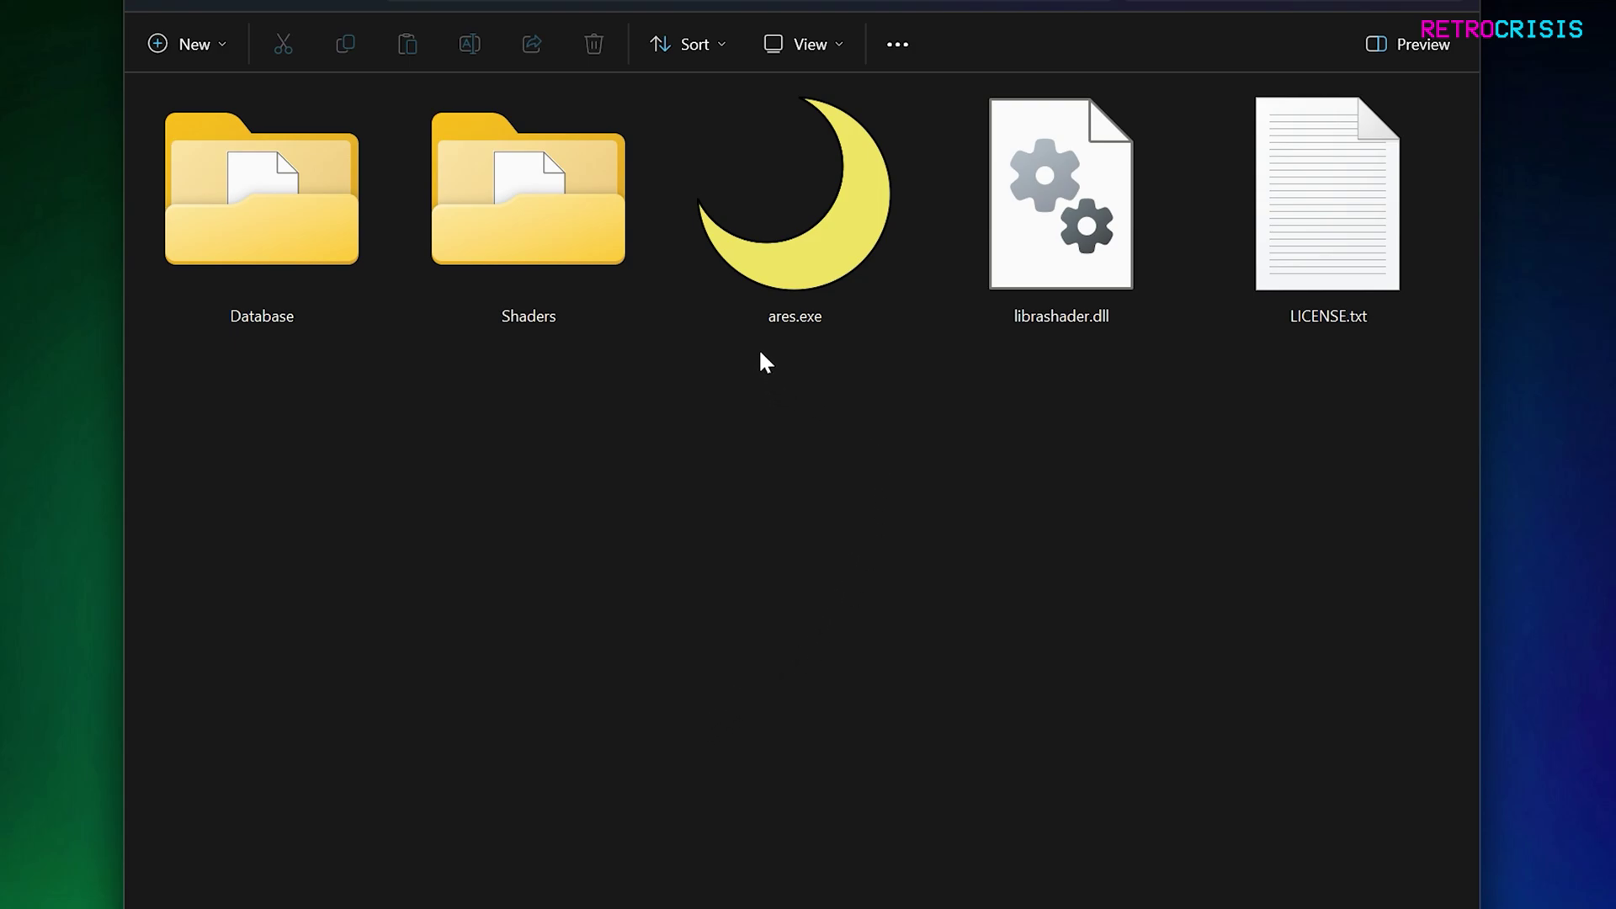
Step: Launch ares.exe from the extracted ares v141 folder
left_click(874, 282)
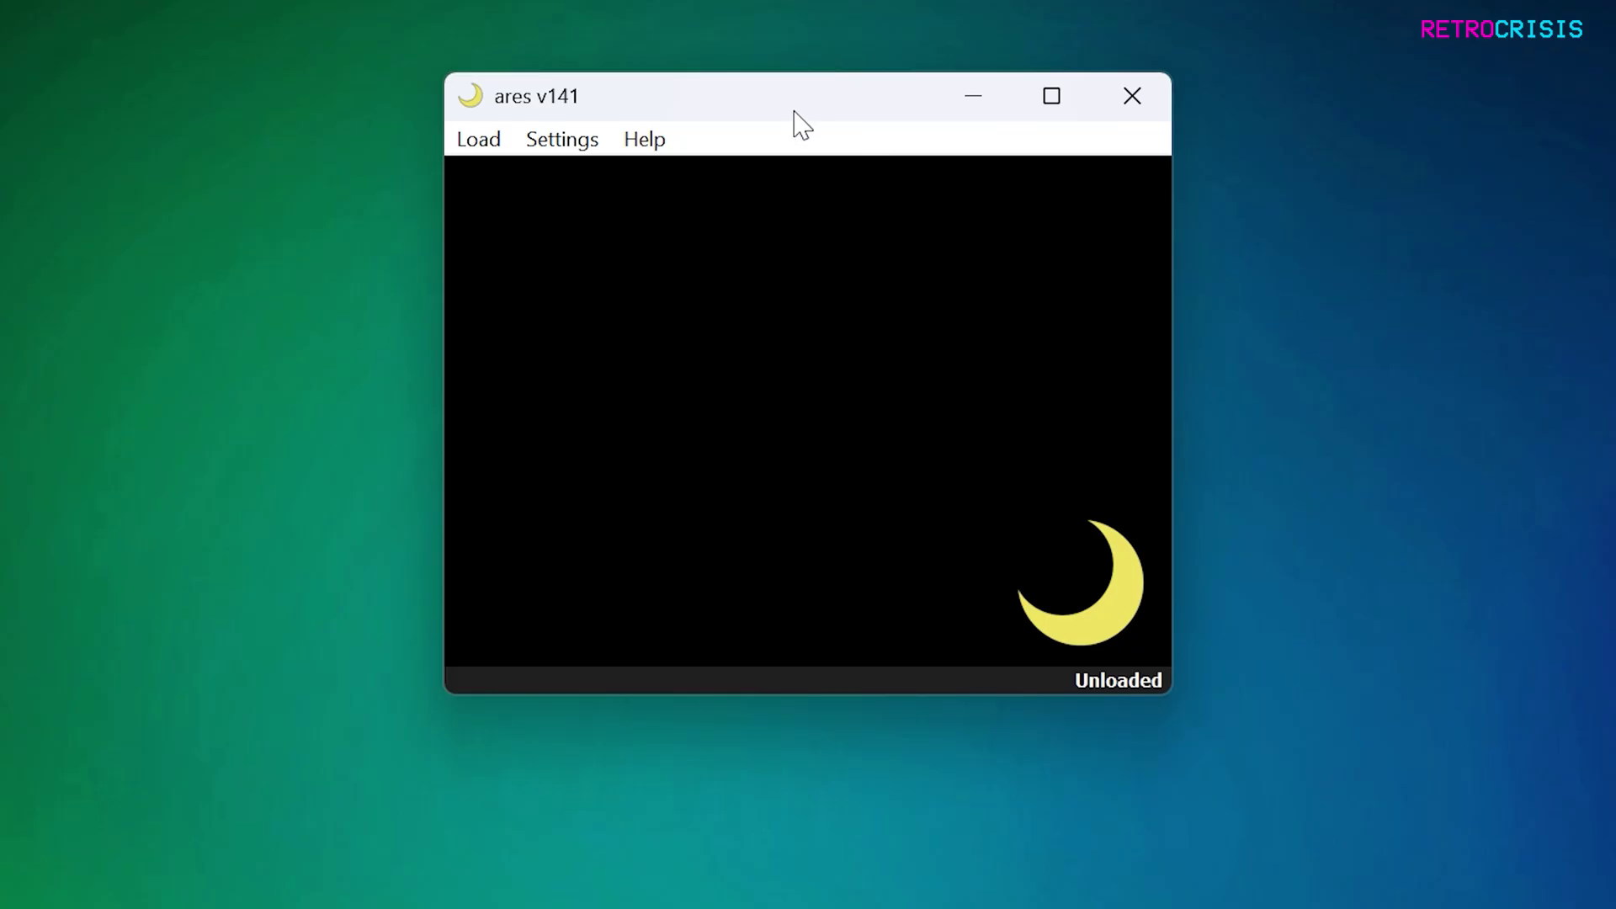
Step: Load the American Gladiators (USA) ROM via Load > Sega > Mega Drive
left_click(484, 142)
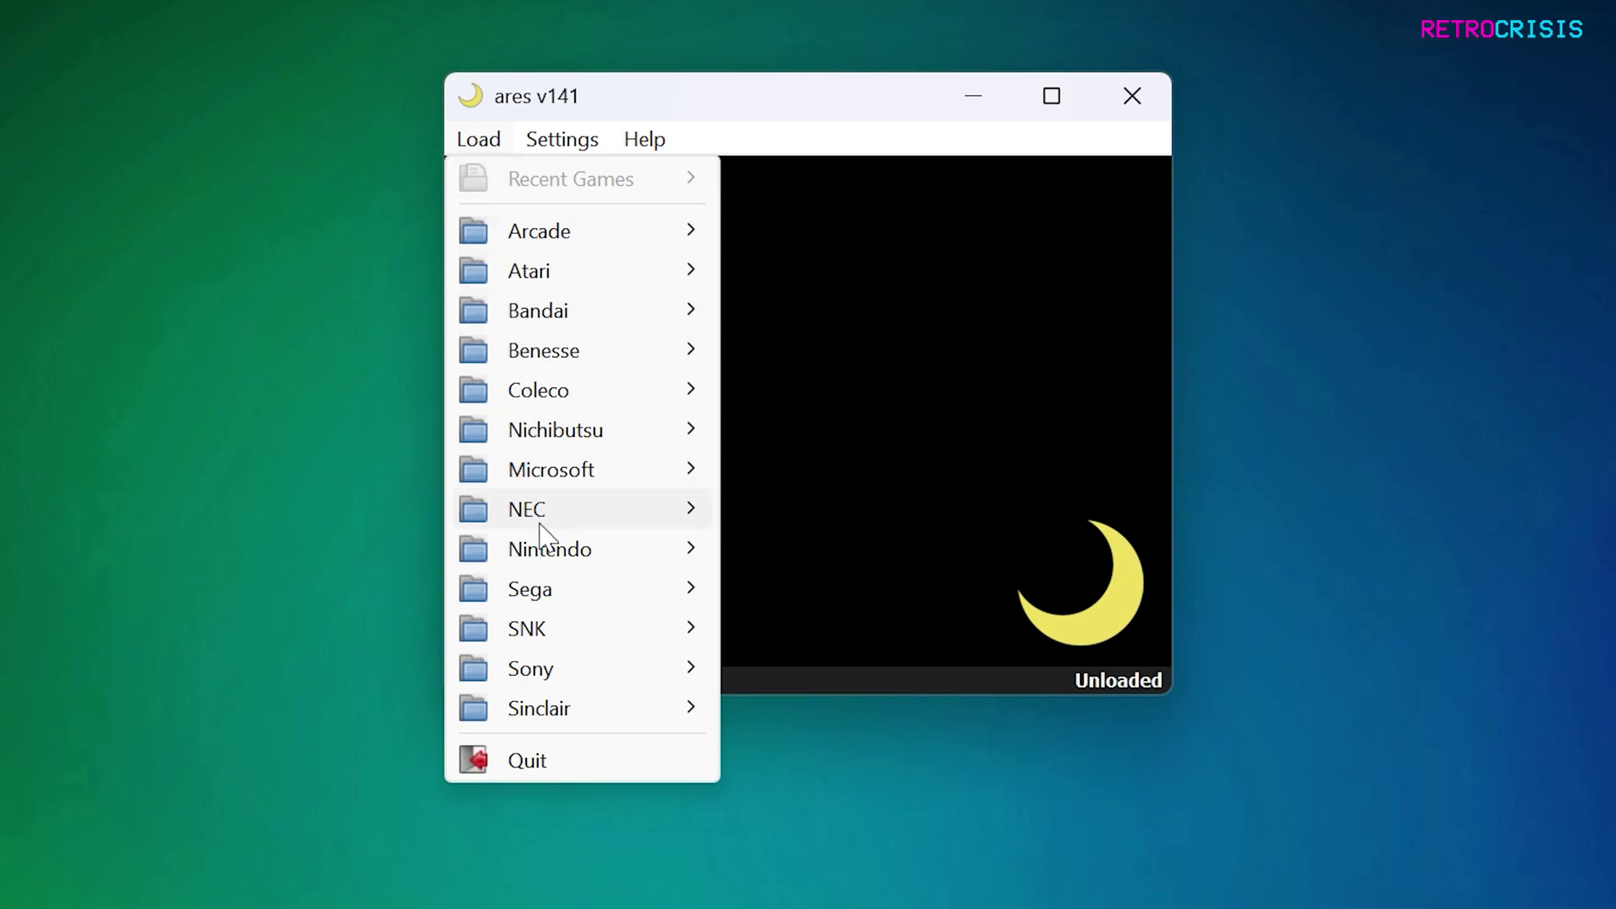
mouse_move(623, 598)
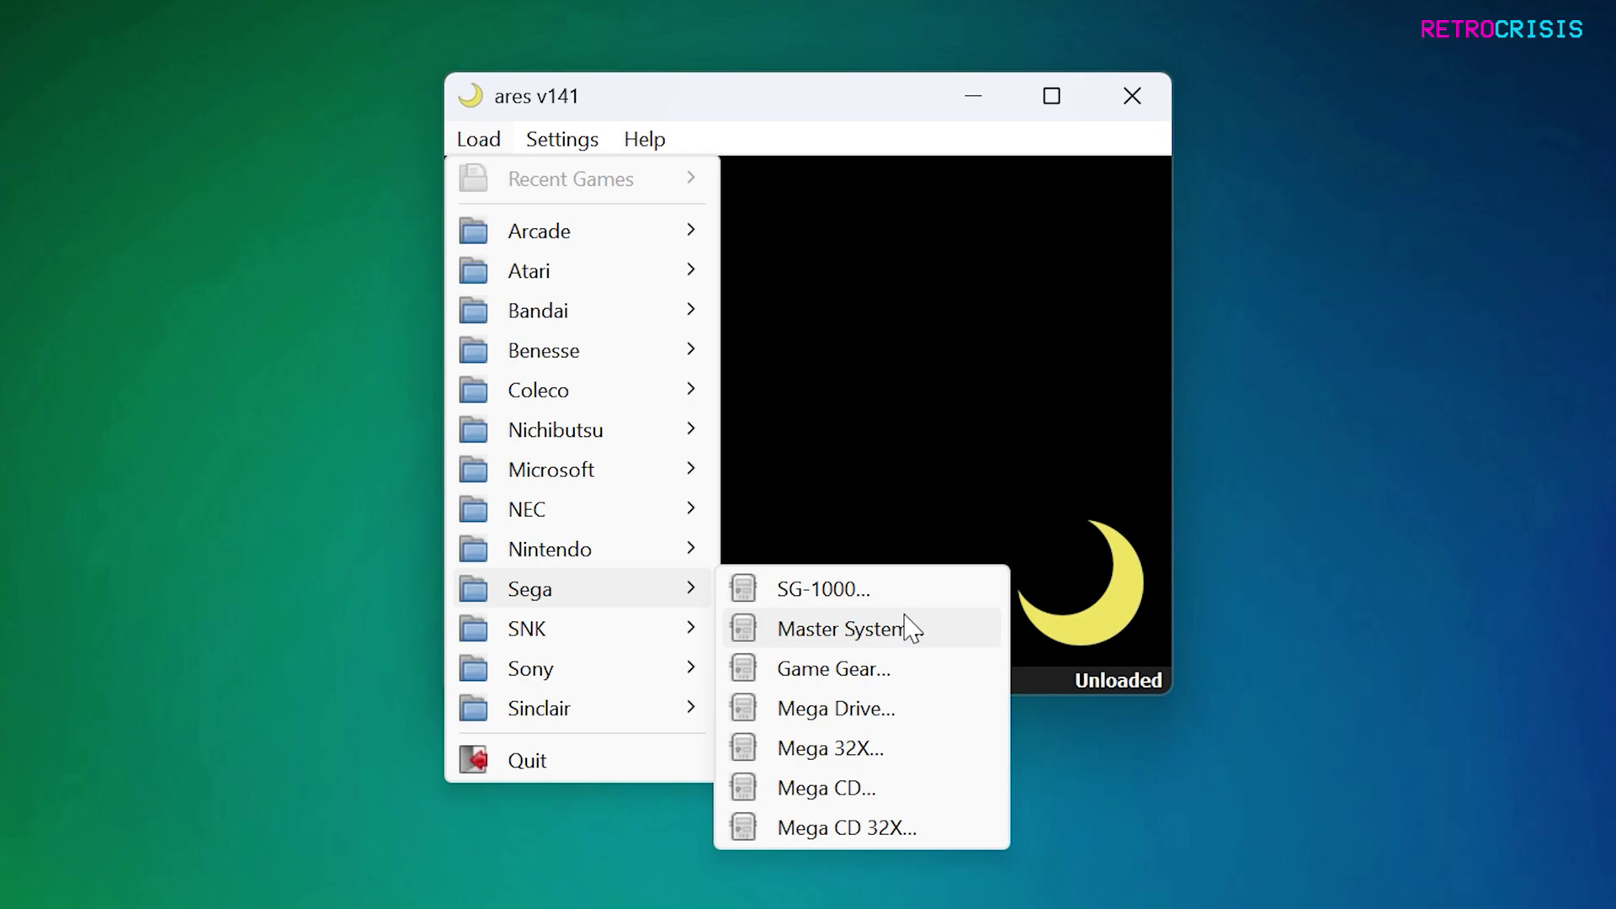
left_click(918, 708)
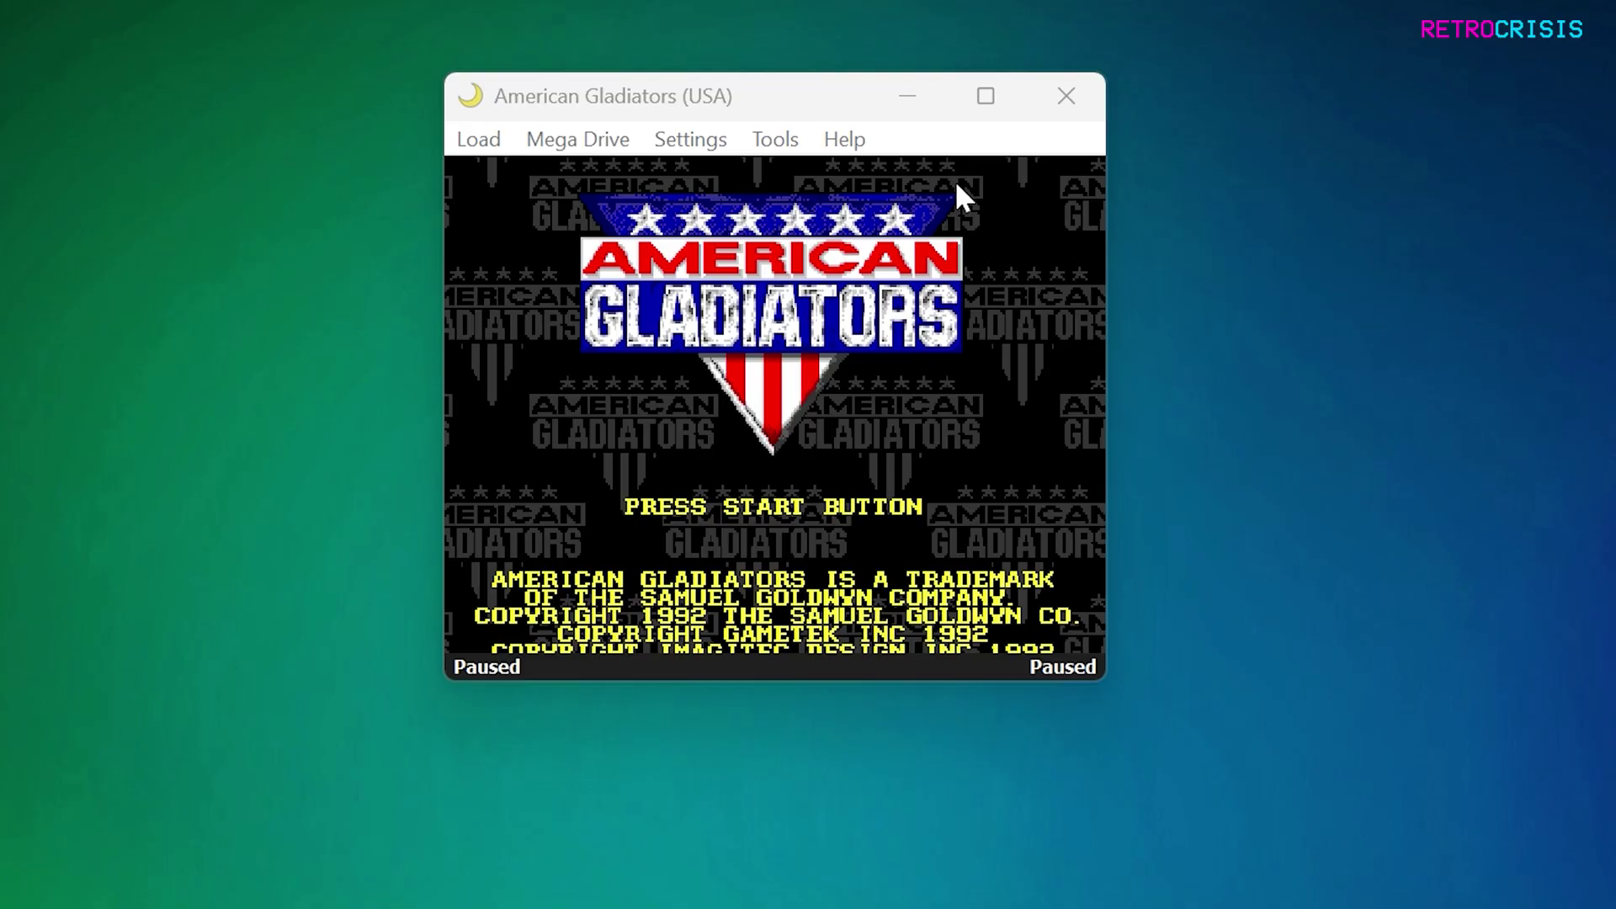
Step: Pause emulation and enlarge the window through Settings > Size
left_click(776, 136)
left_click(983, 385)
left_click(696, 141)
mouse_move(716, 192)
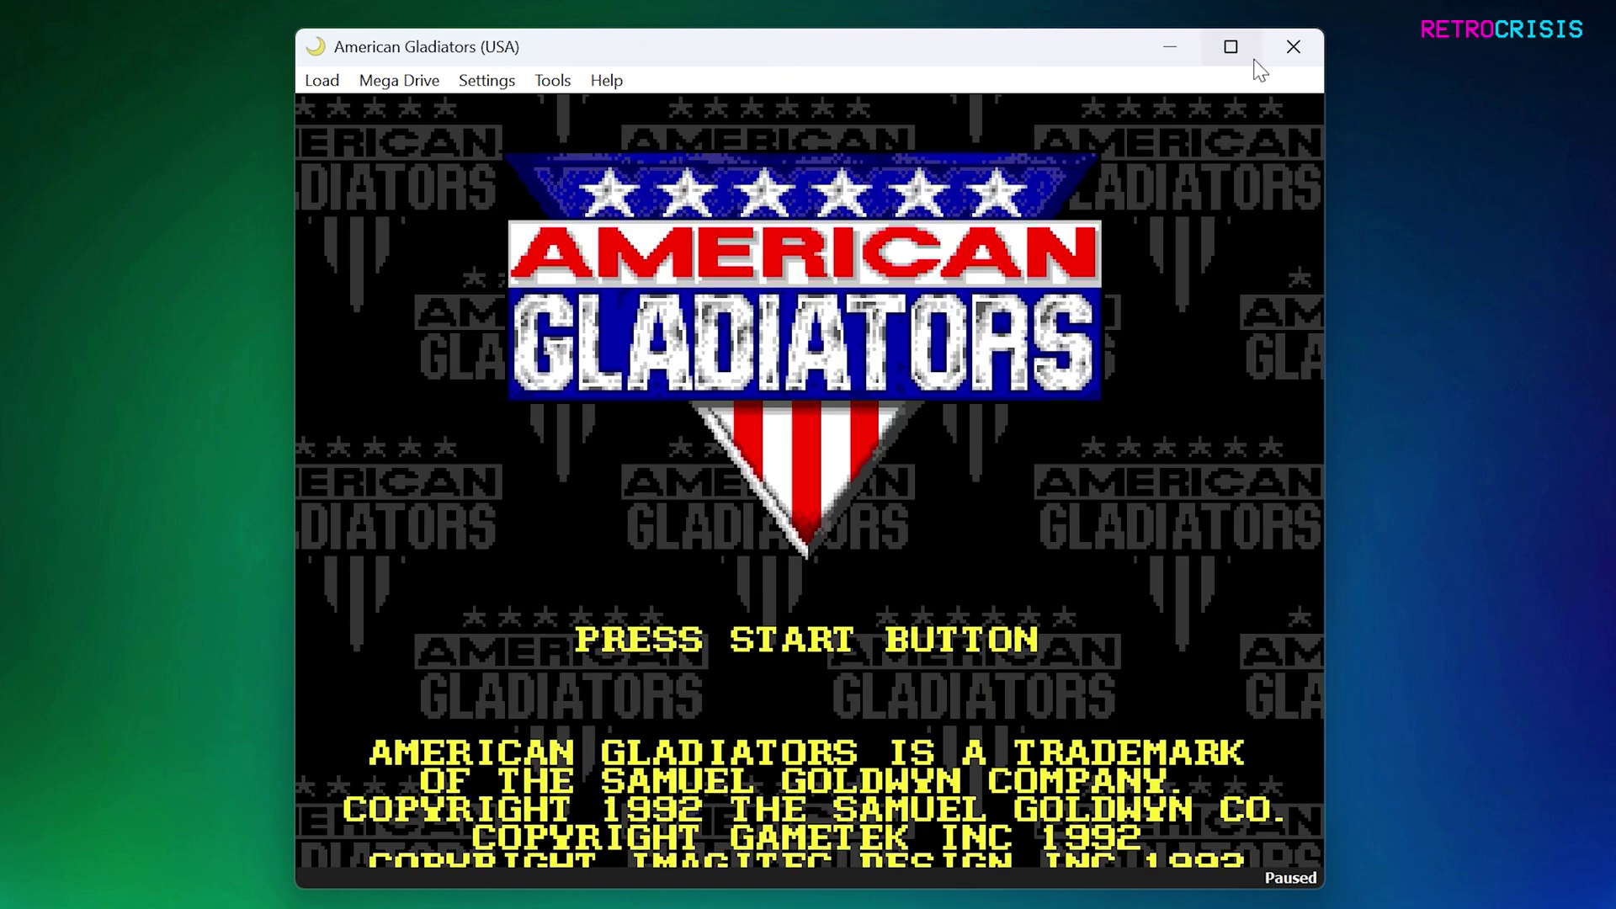
mouse_move(1230, 48)
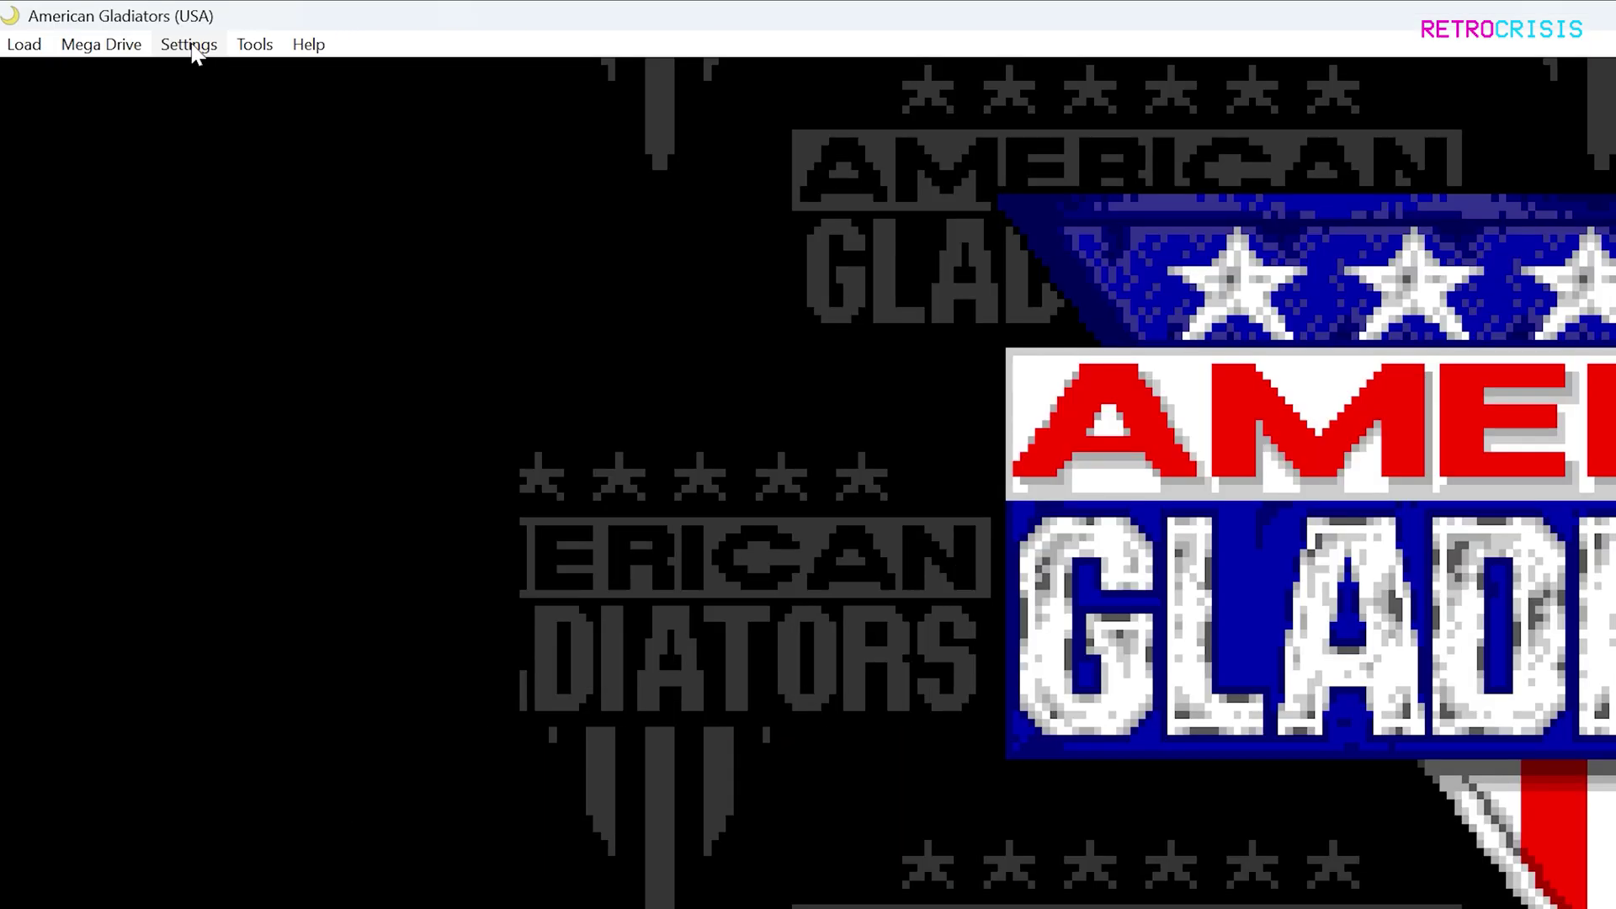
Step: Set the output scaling to Scale (Integer)
left_click(190, 44)
mouse_move(252, 106)
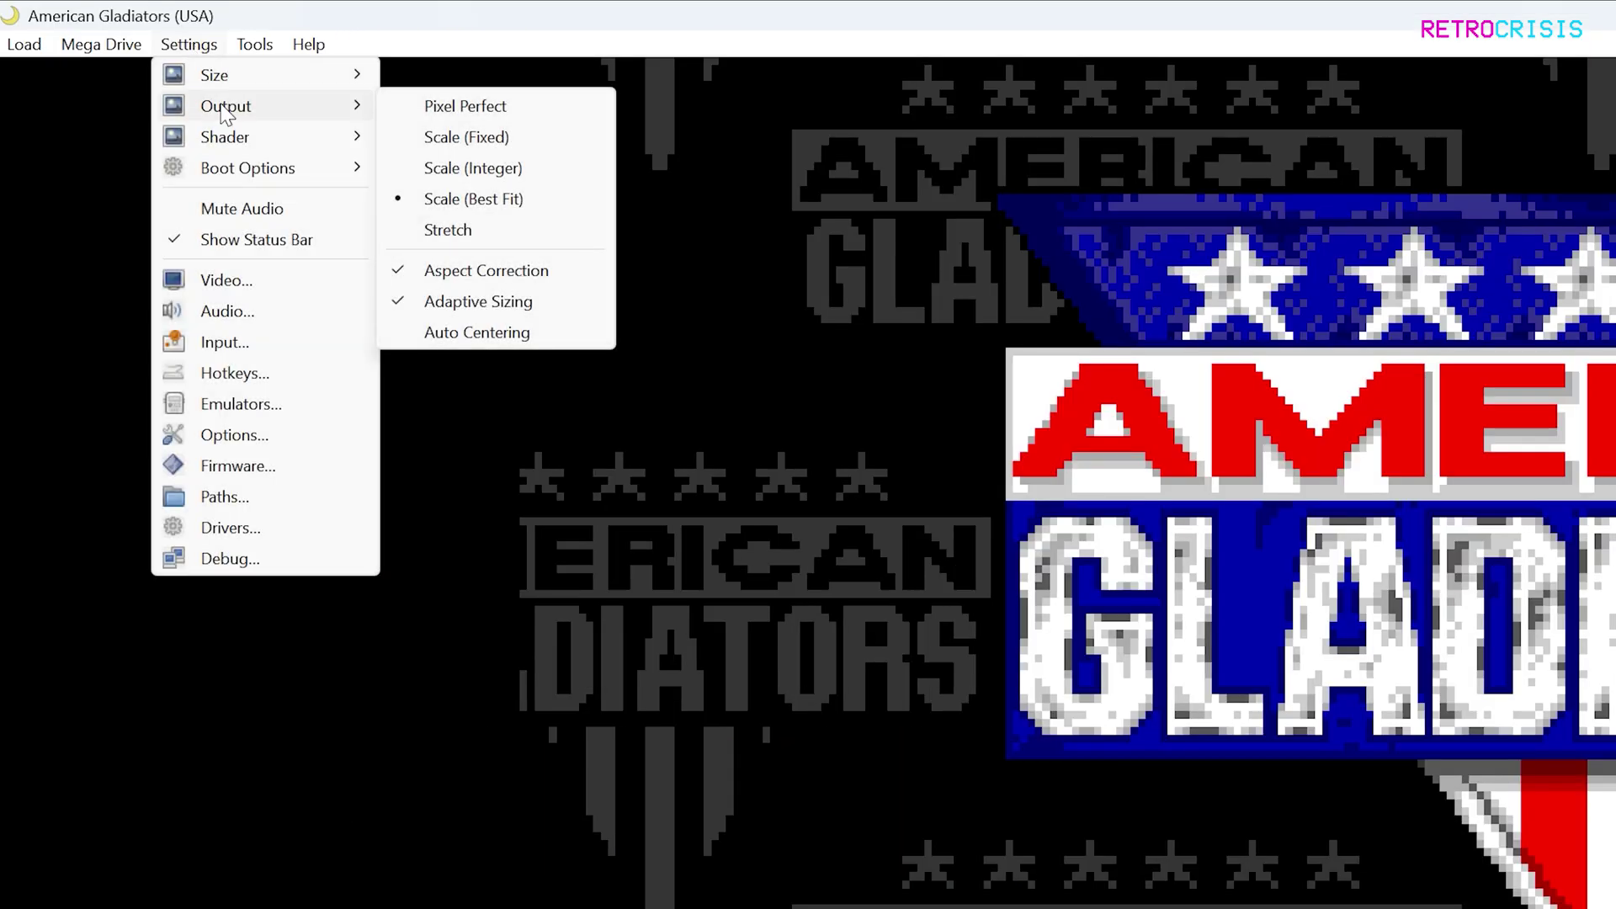
left_click(555, 173)
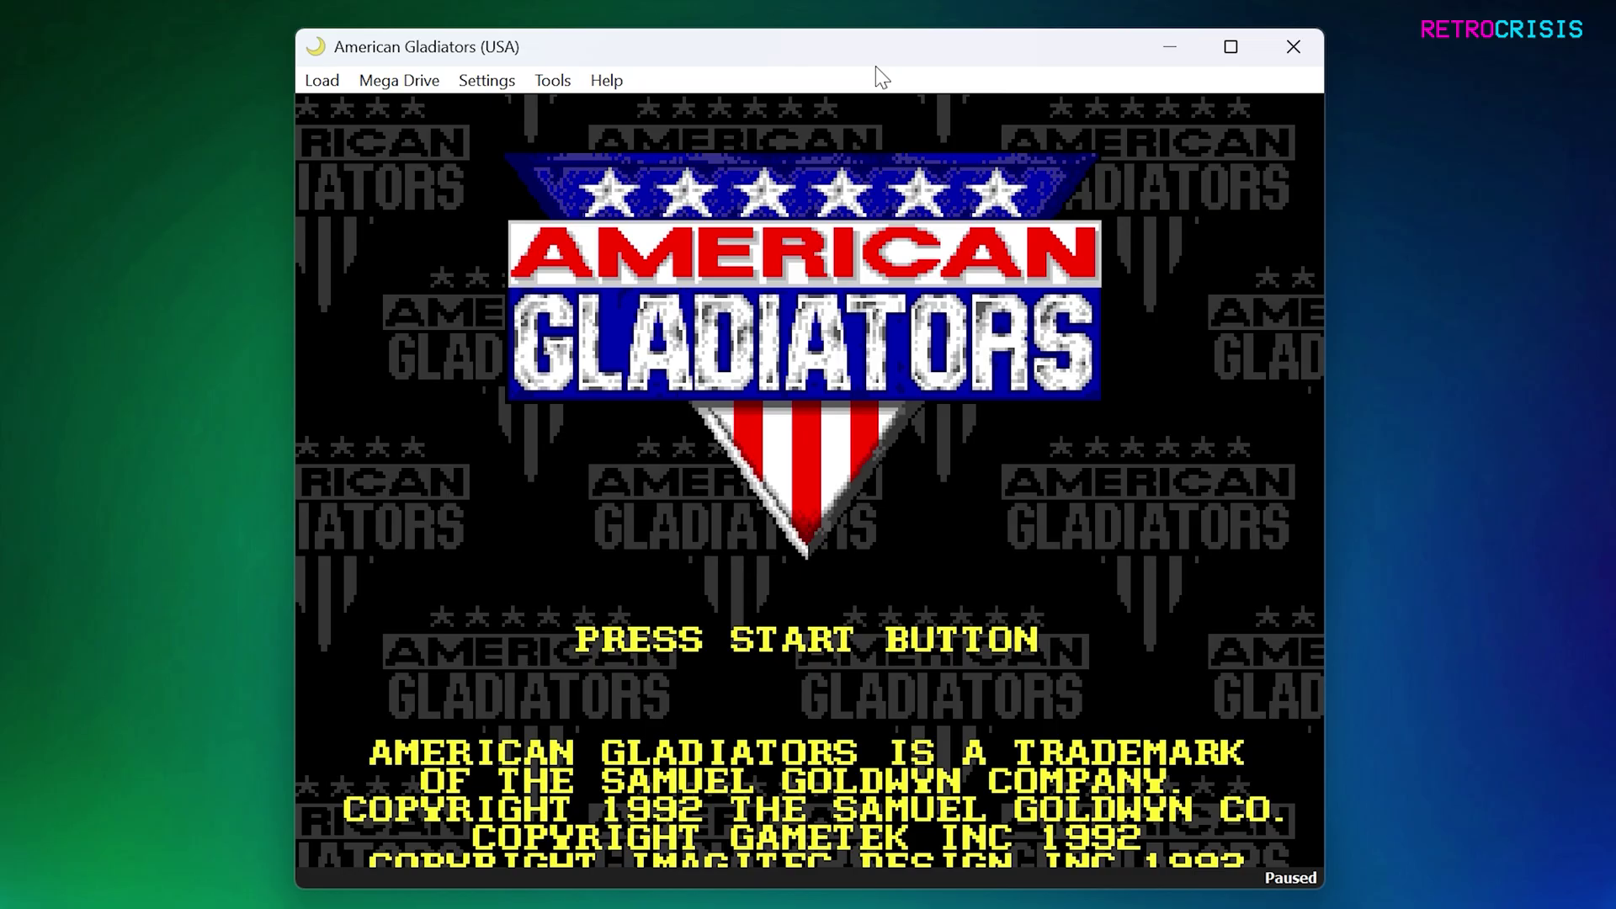
Step: Look through the Settings menu and briefly unpause the game to see the CRT shader
left_click(483, 83)
mouse_move(477, 119)
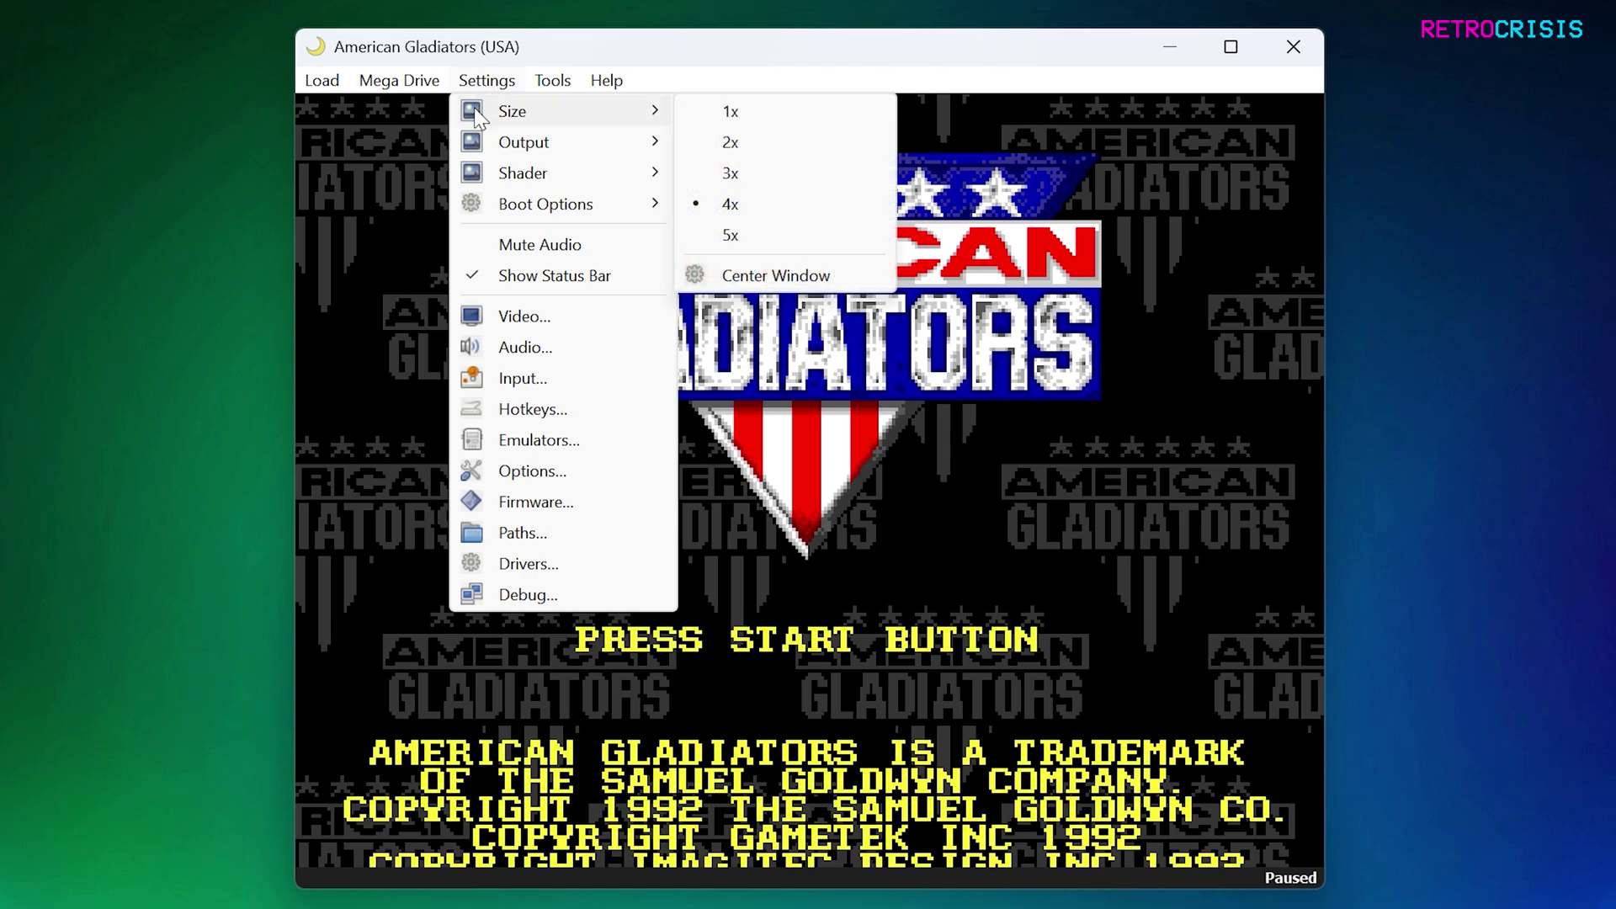
mouse_move(481, 151)
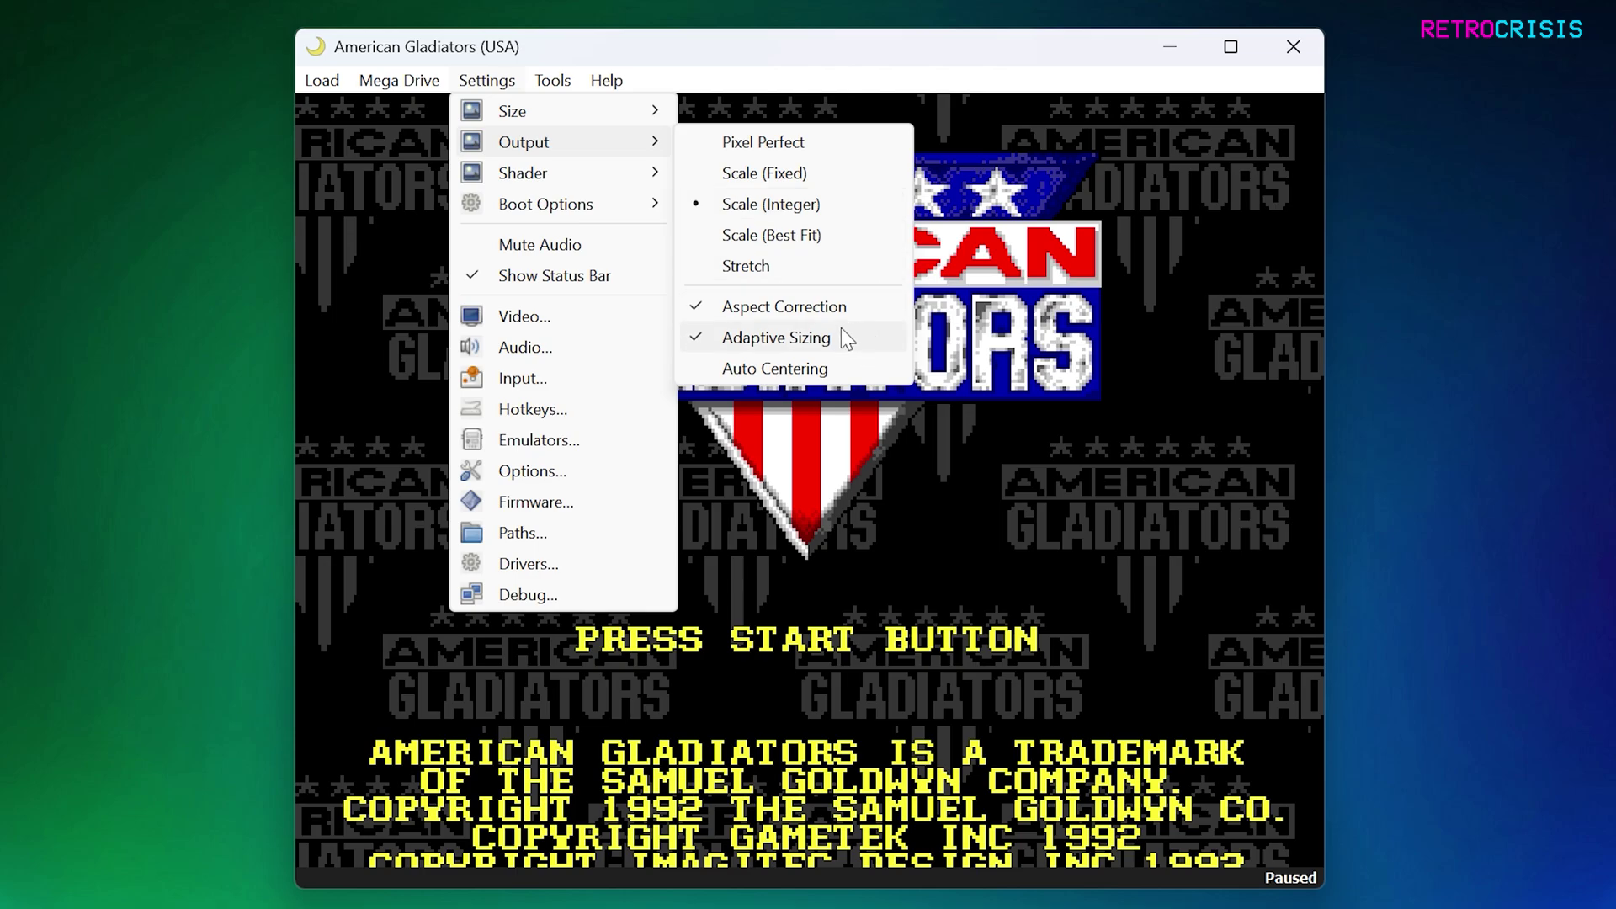
mouse_move(525, 174)
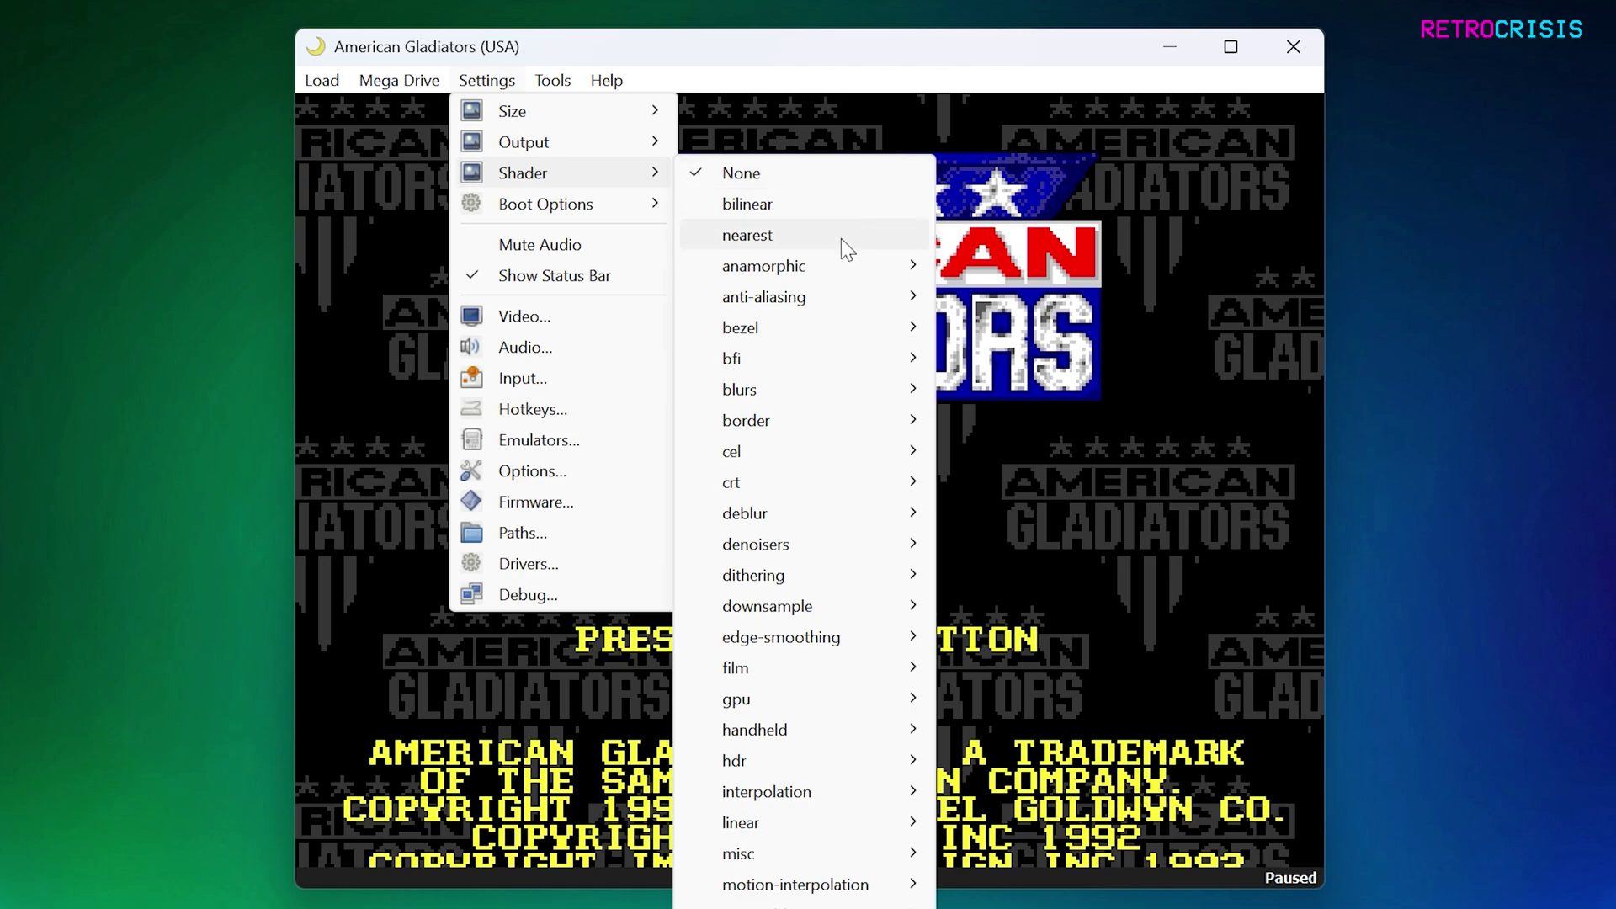
mouse_move(779, 483)
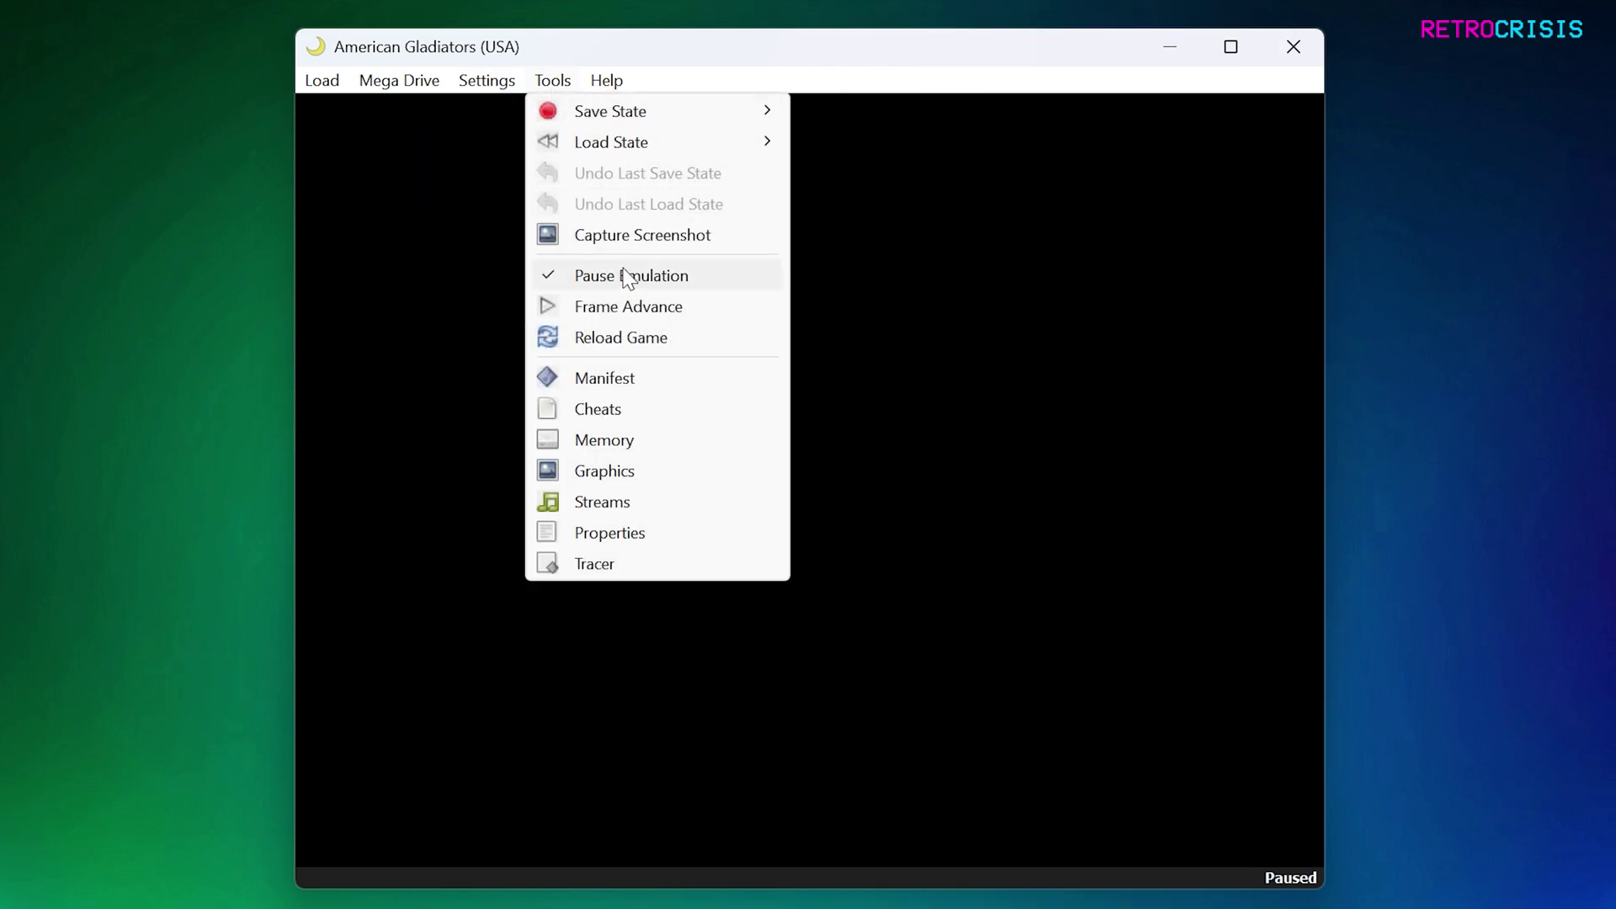
left_click(630, 274)
left_click(631, 274)
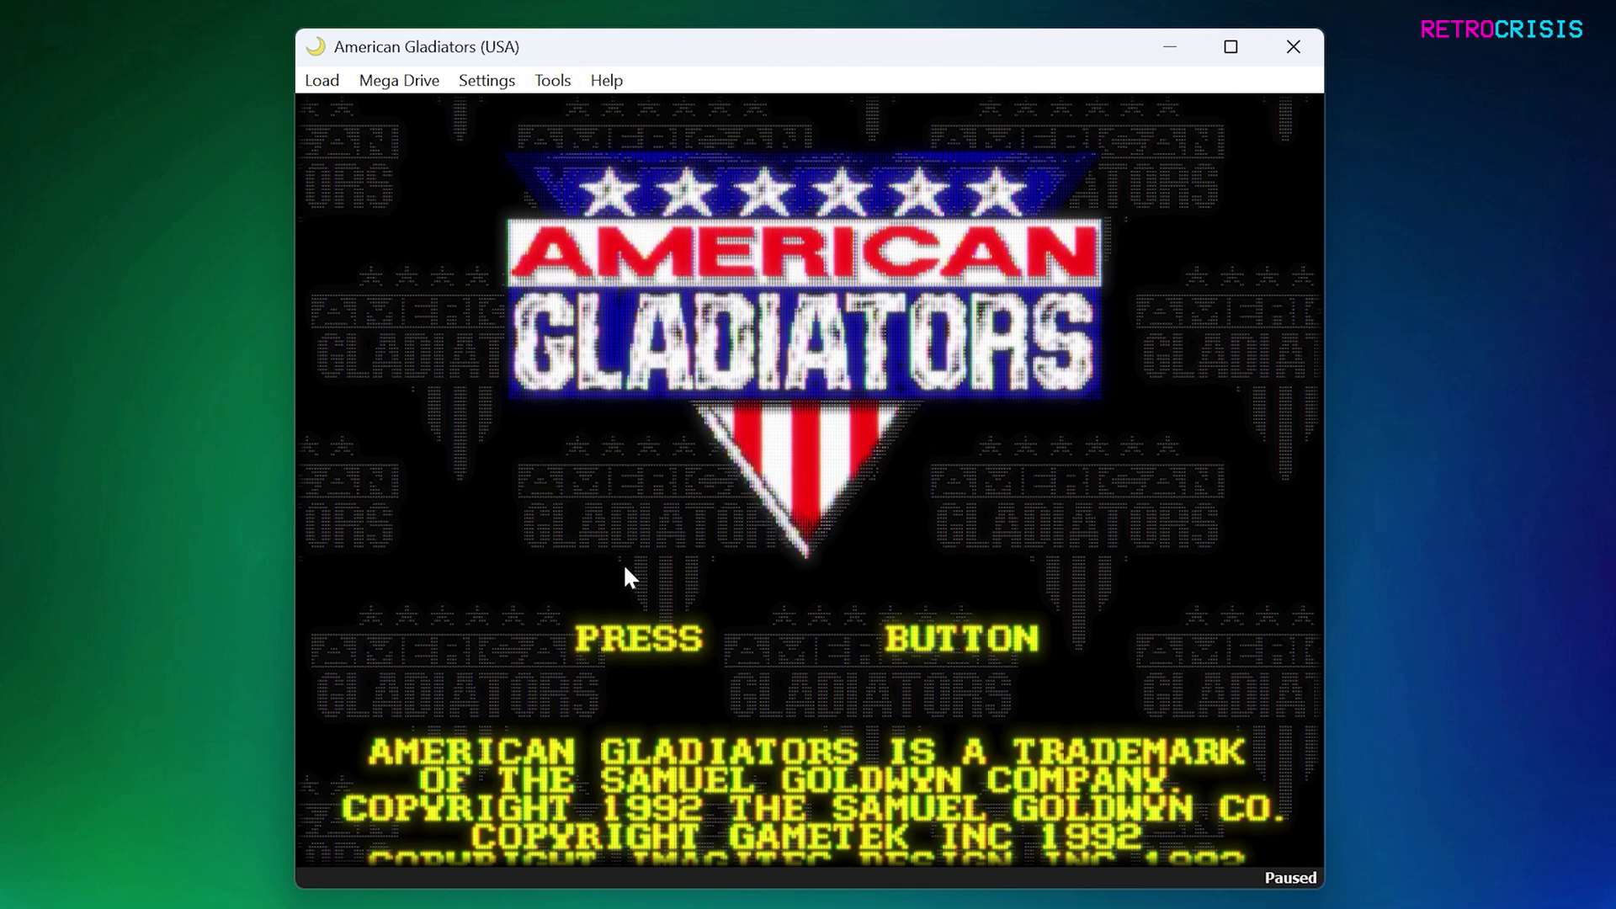
Step: Set Settings > Shader to None
left_click(493, 86)
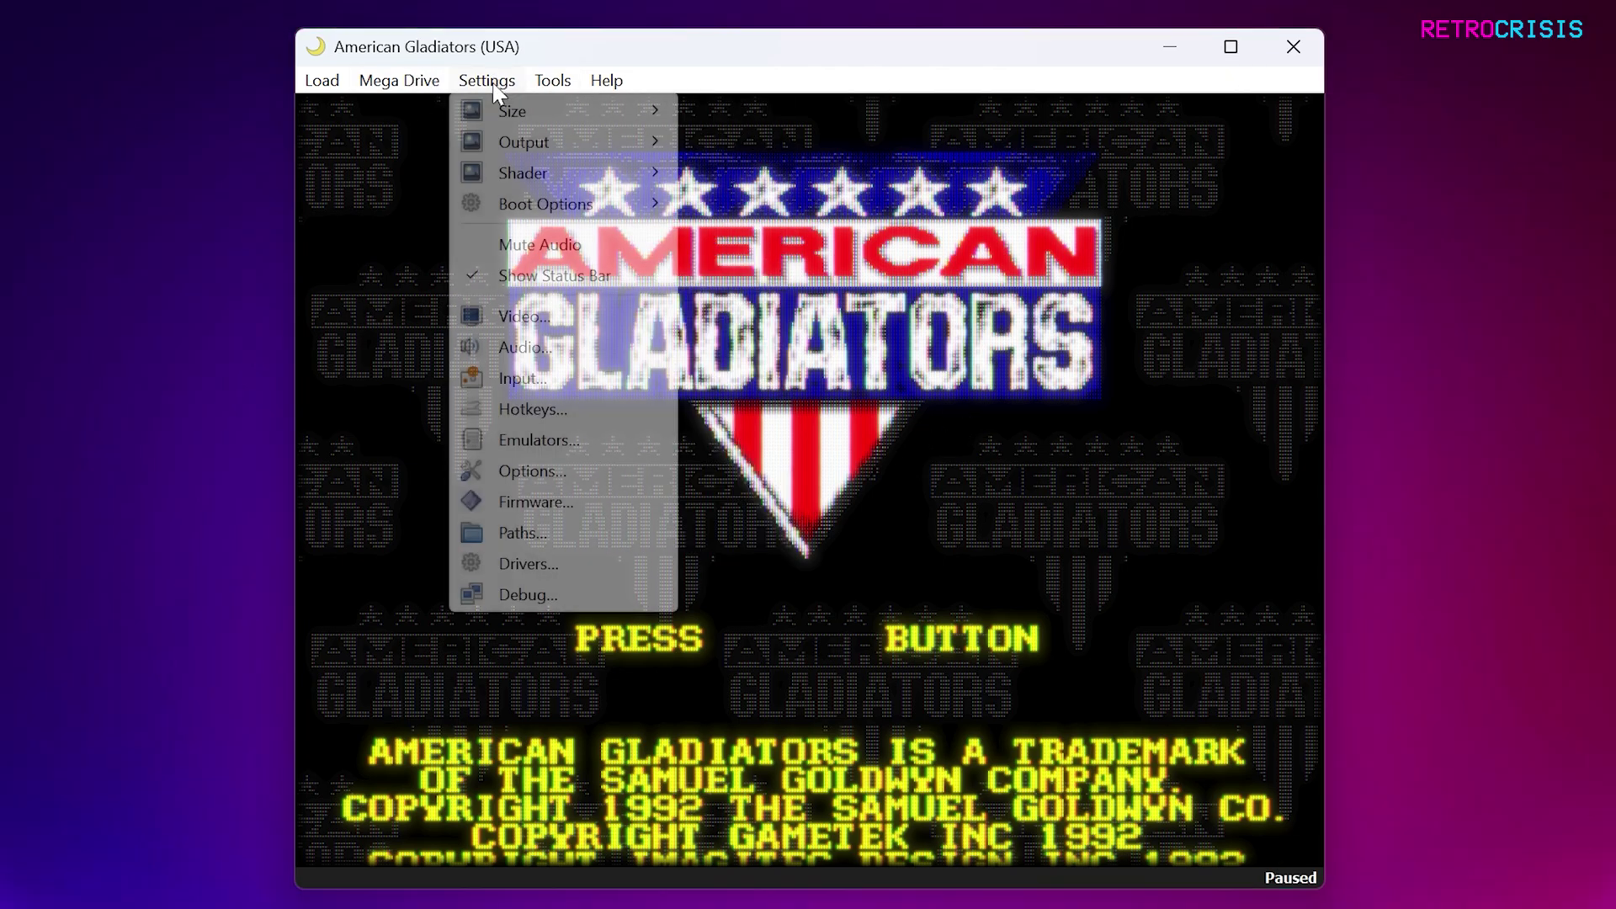
mouse_move(566, 183)
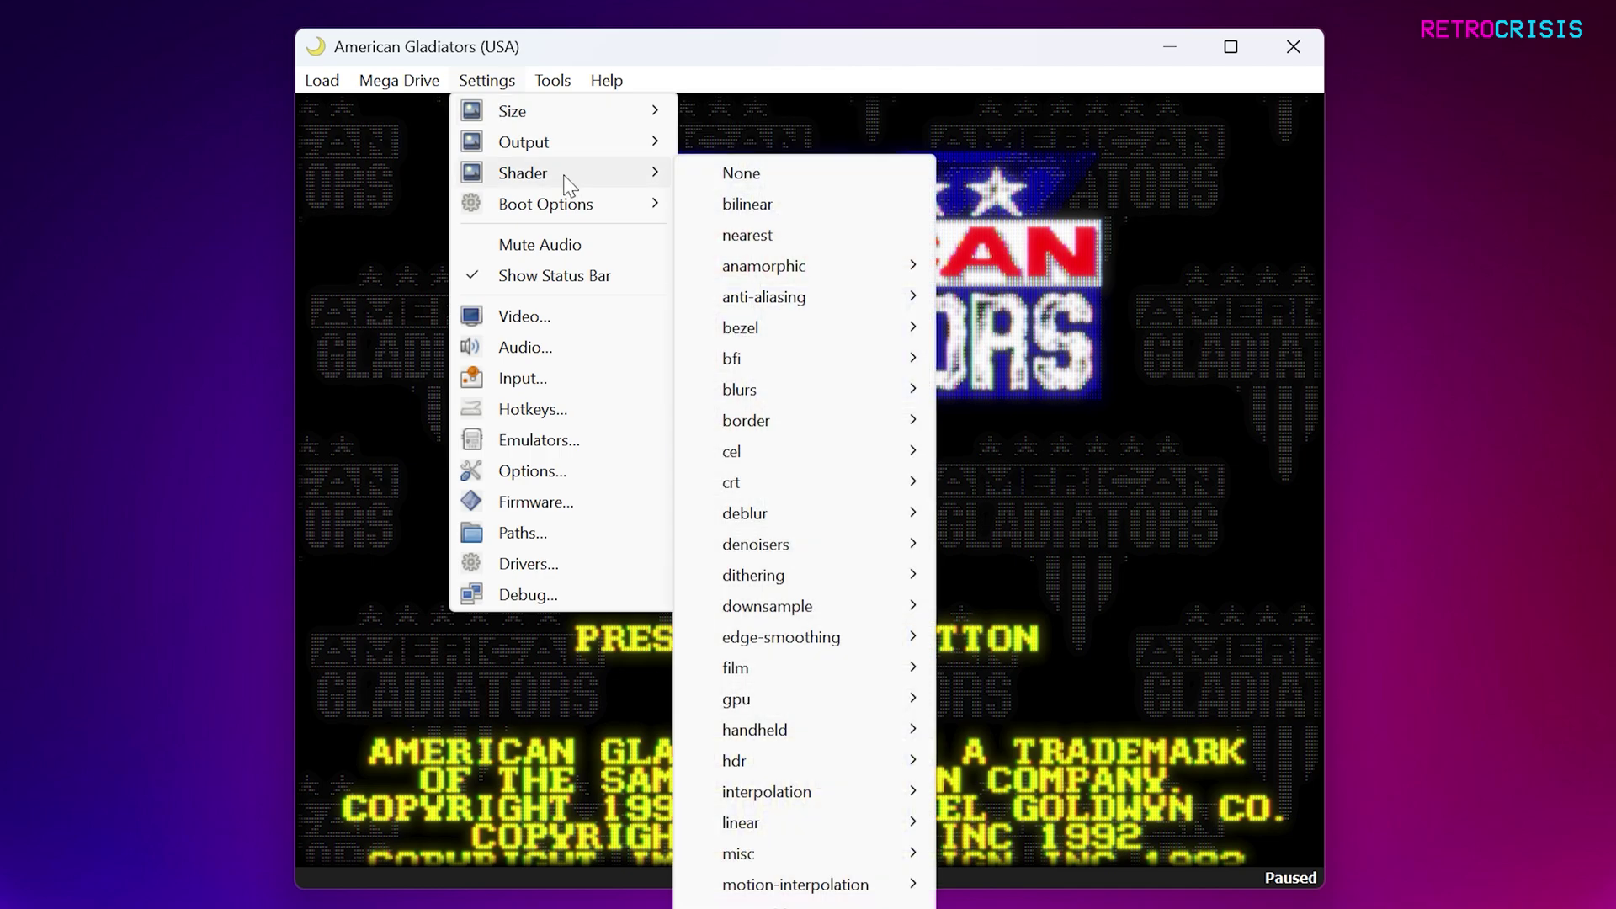
left_click(742, 174)
left_click(552, 80)
Step: Uncheck Show Status Bar in the Settings menu
mouse_move(487, 80)
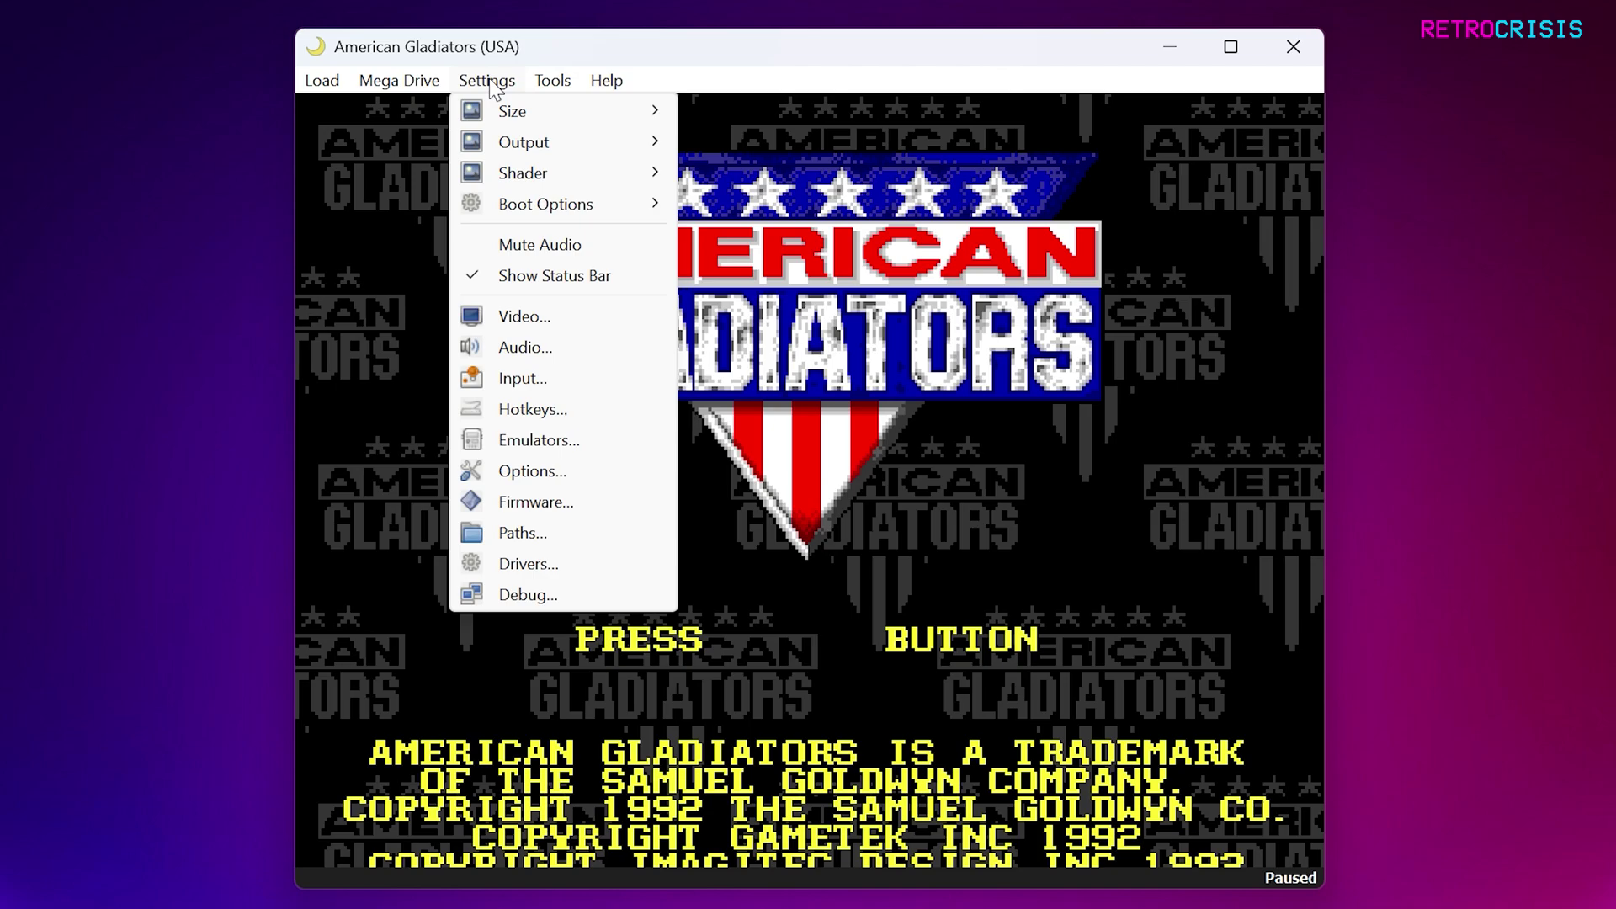
mouse_move(559, 209)
left_click(627, 280)
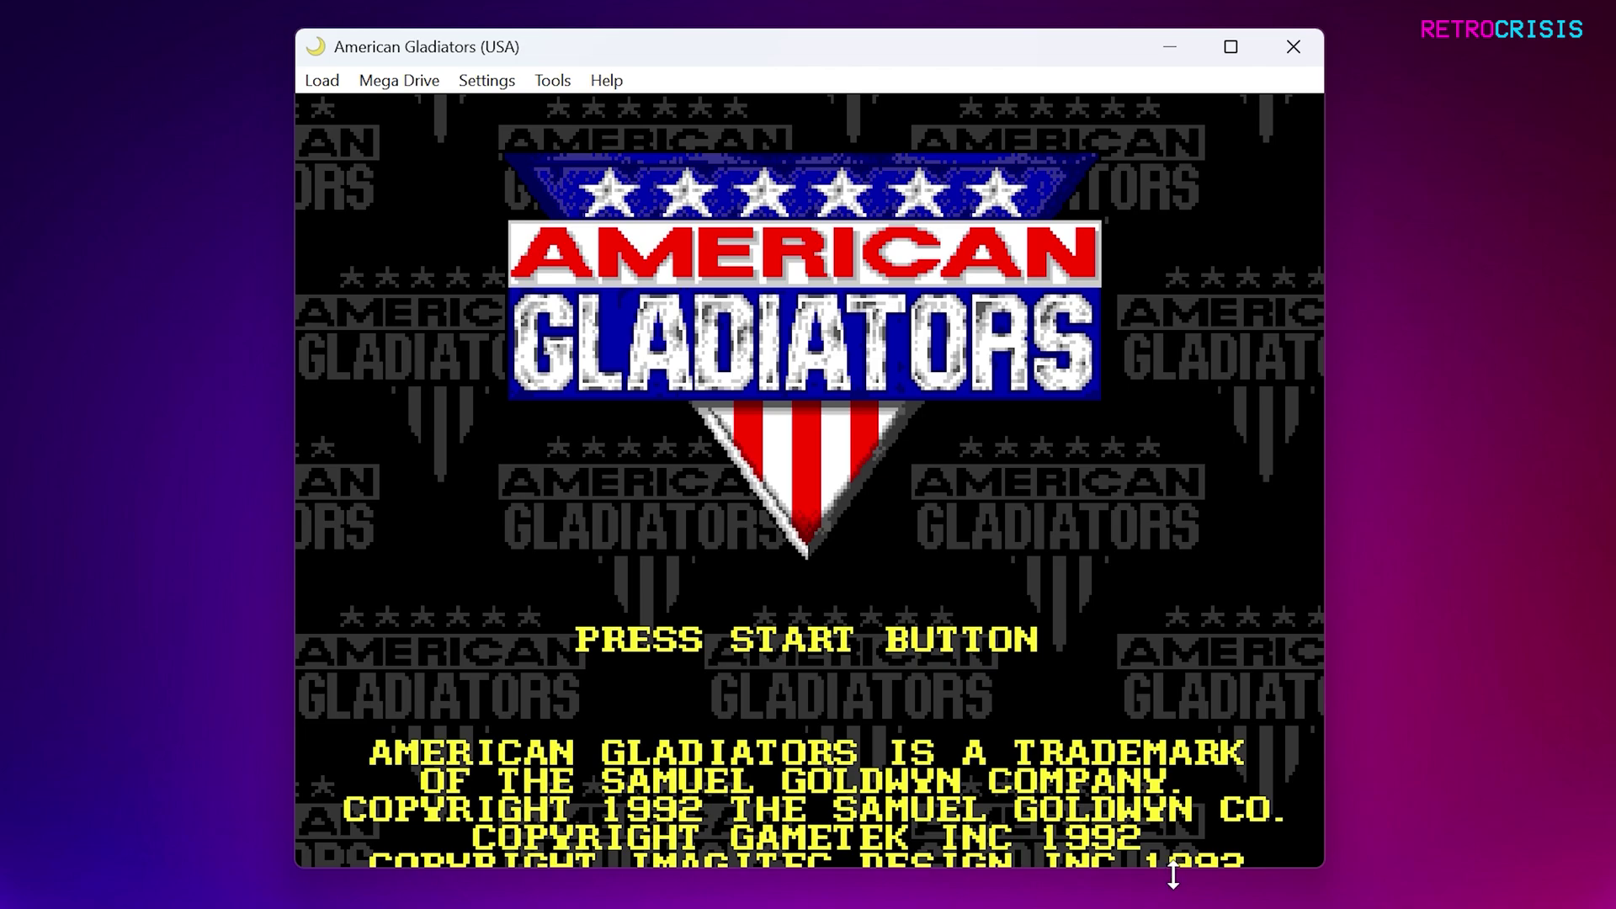
left_click(487, 80)
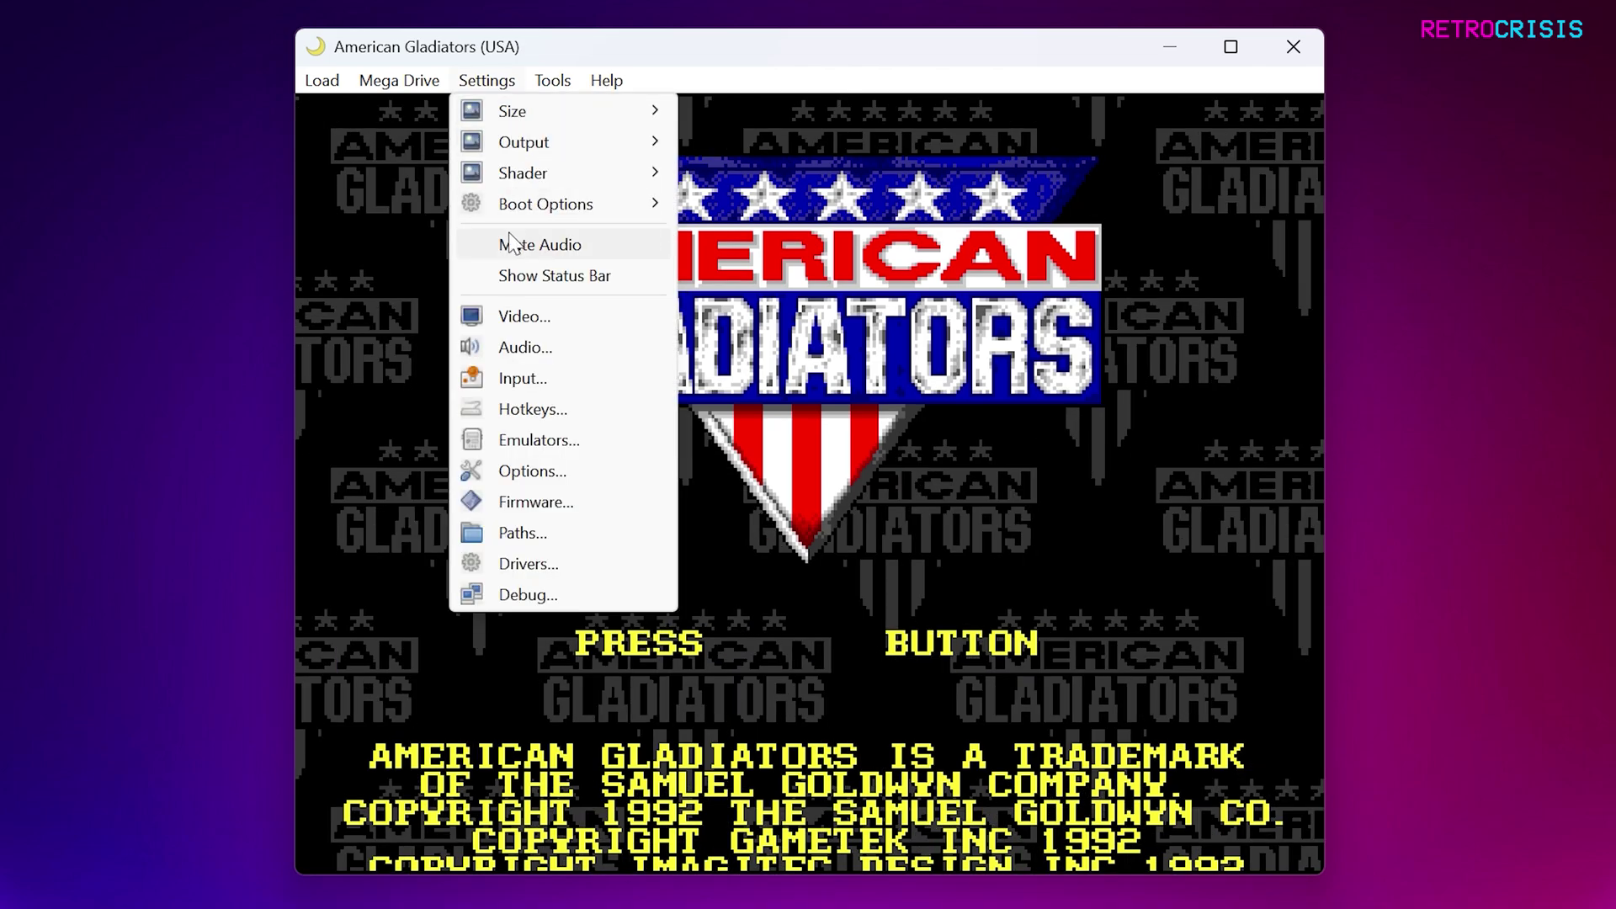
Step: Browse the Video, Audio, Input and Hotkeys configuration pages
left_click(513, 324)
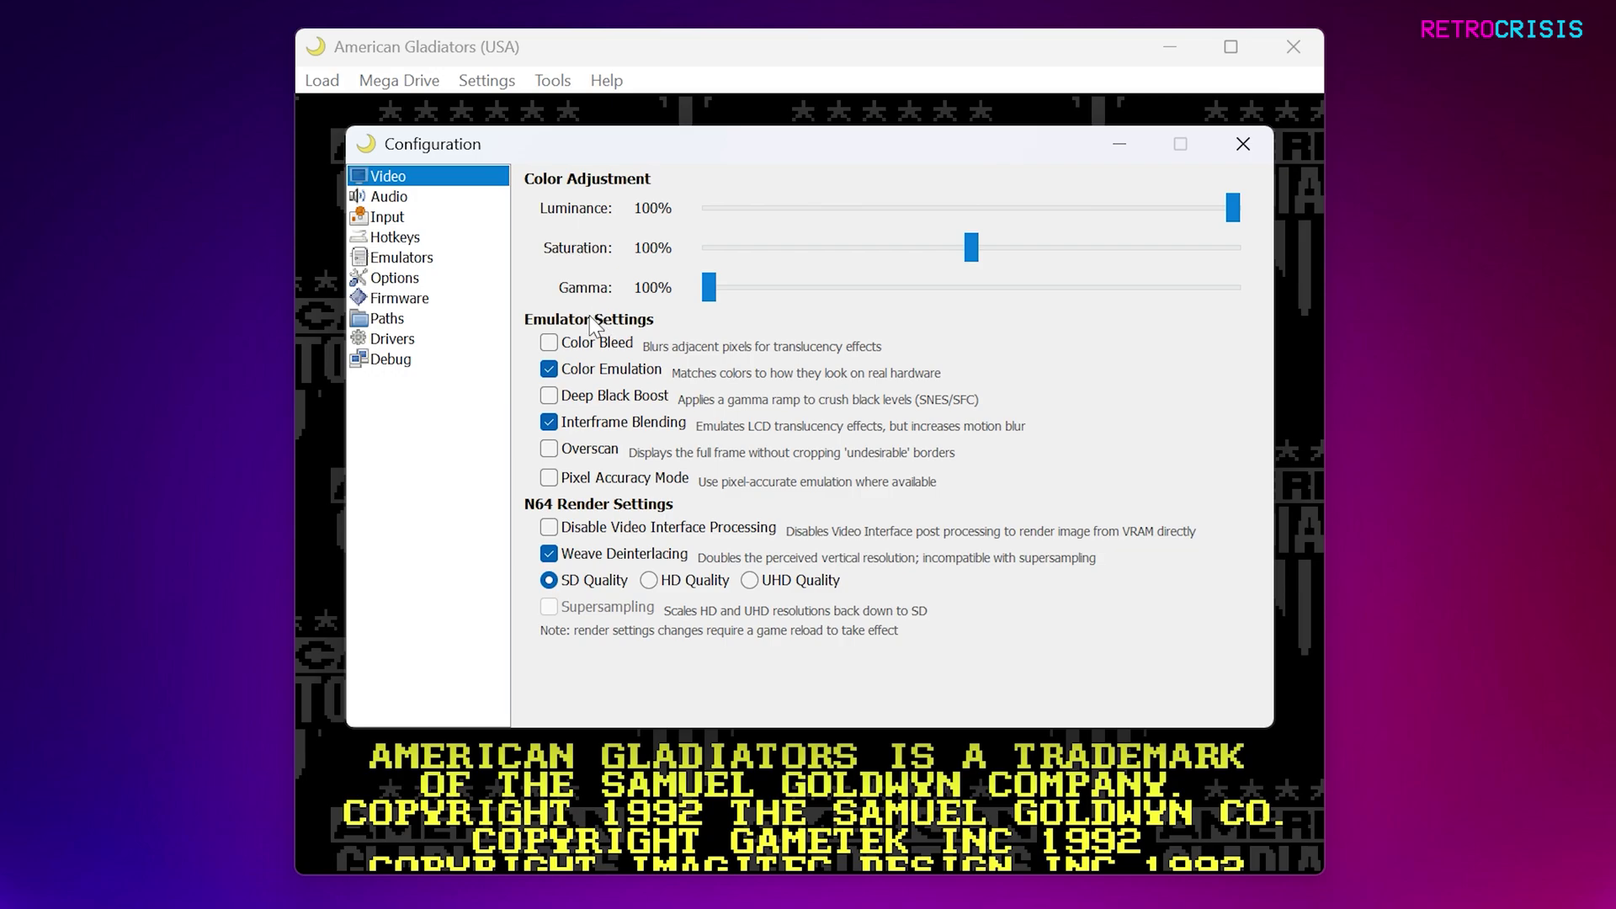
left_click(407, 199)
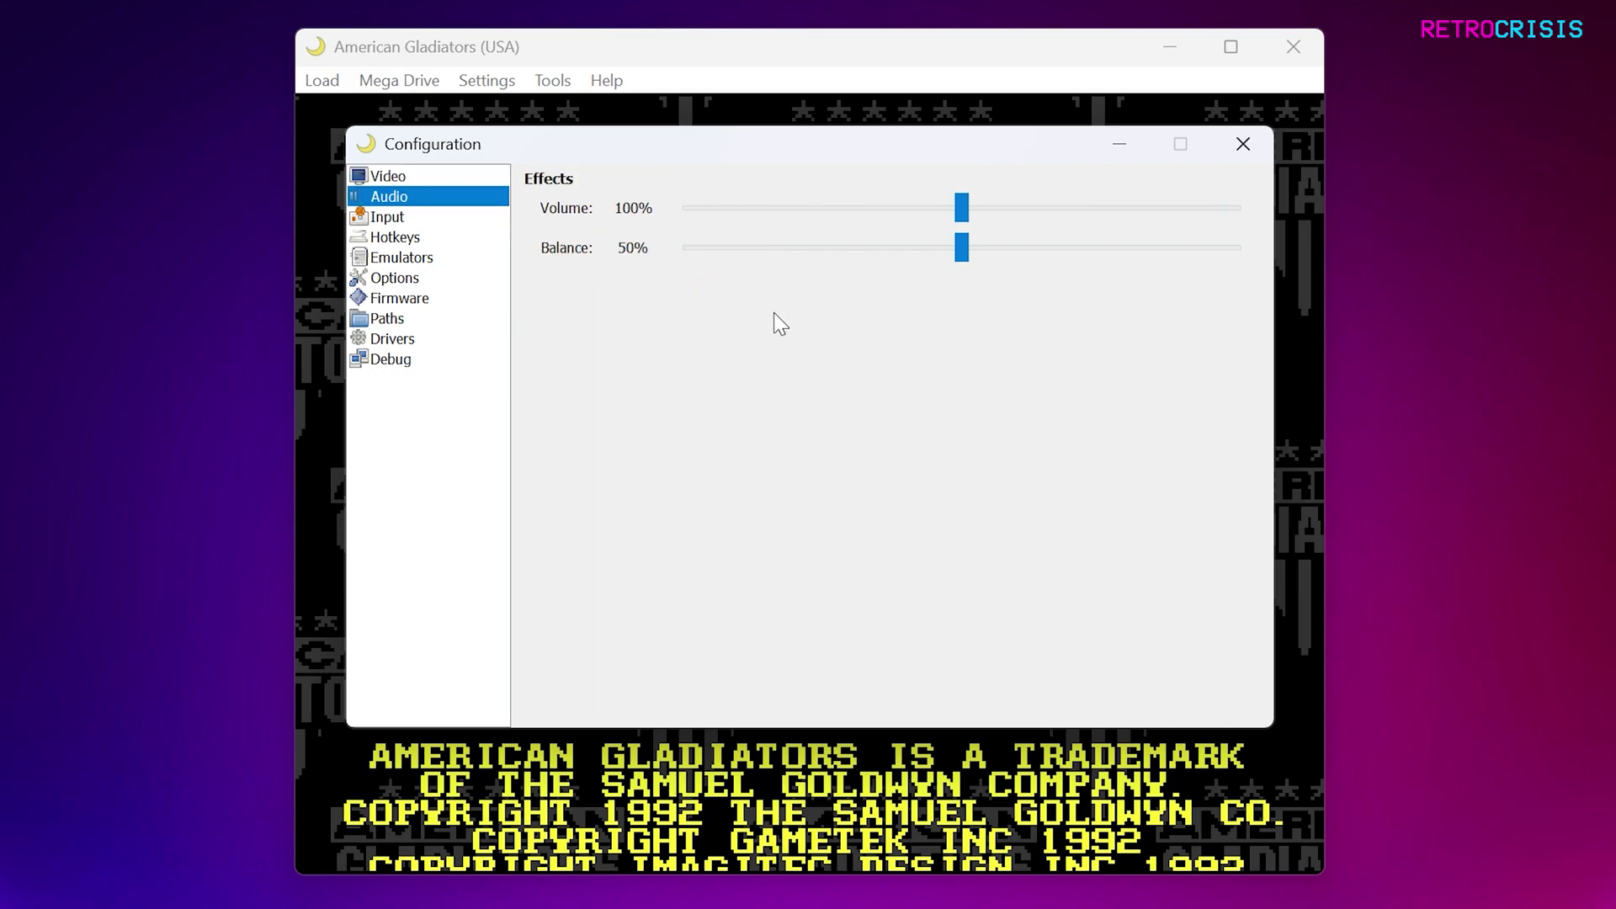
left_click(461, 221)
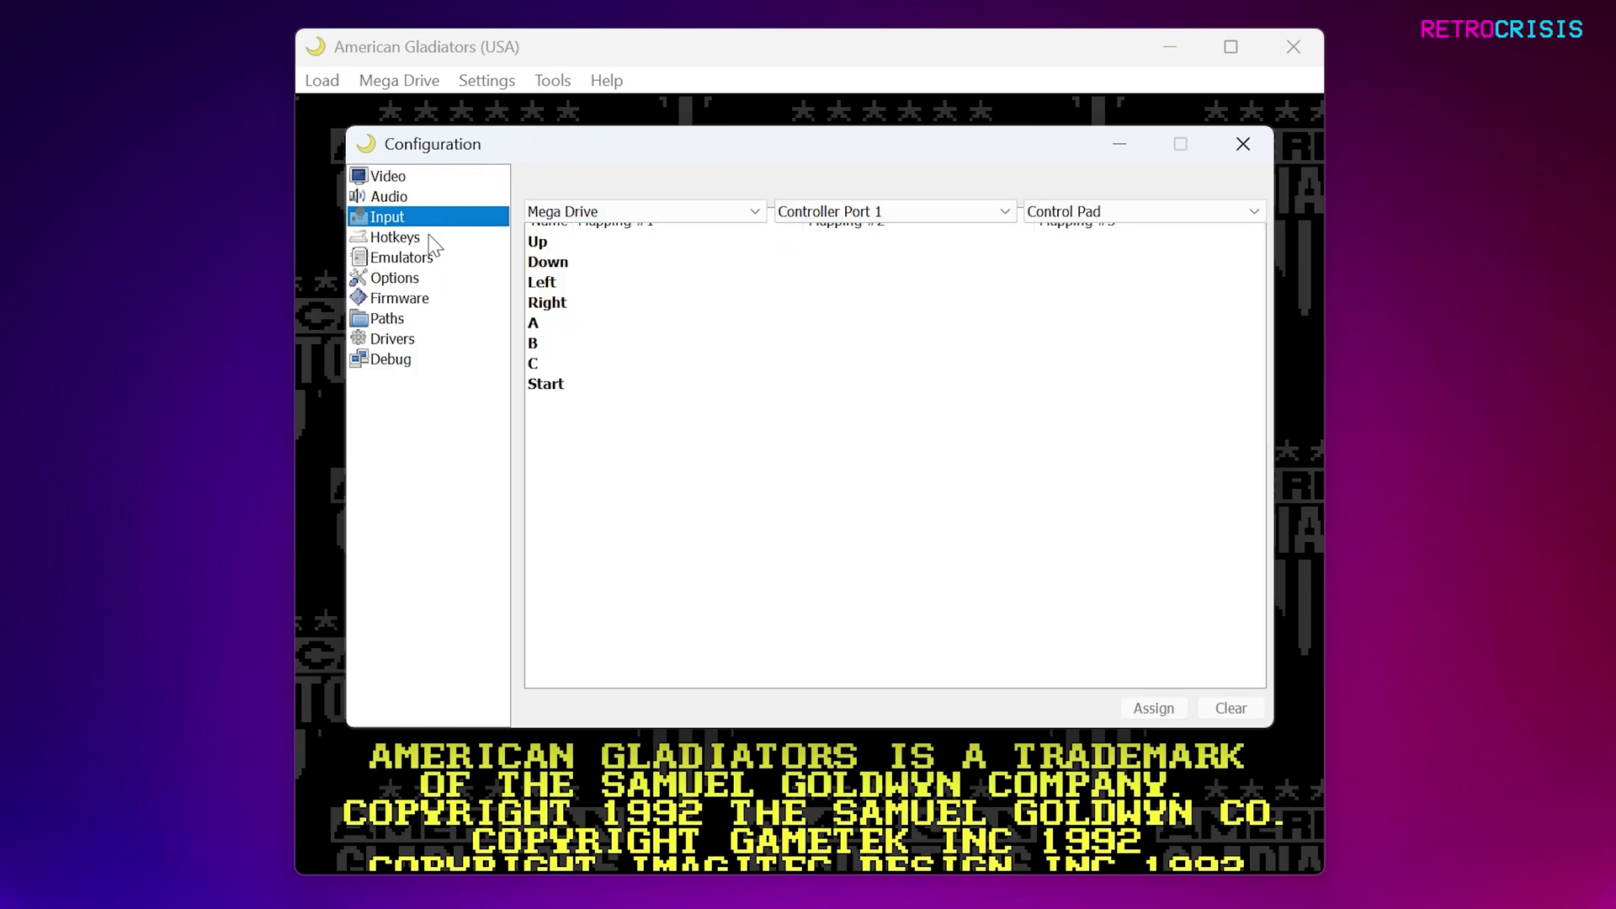
left_click(404, 237)
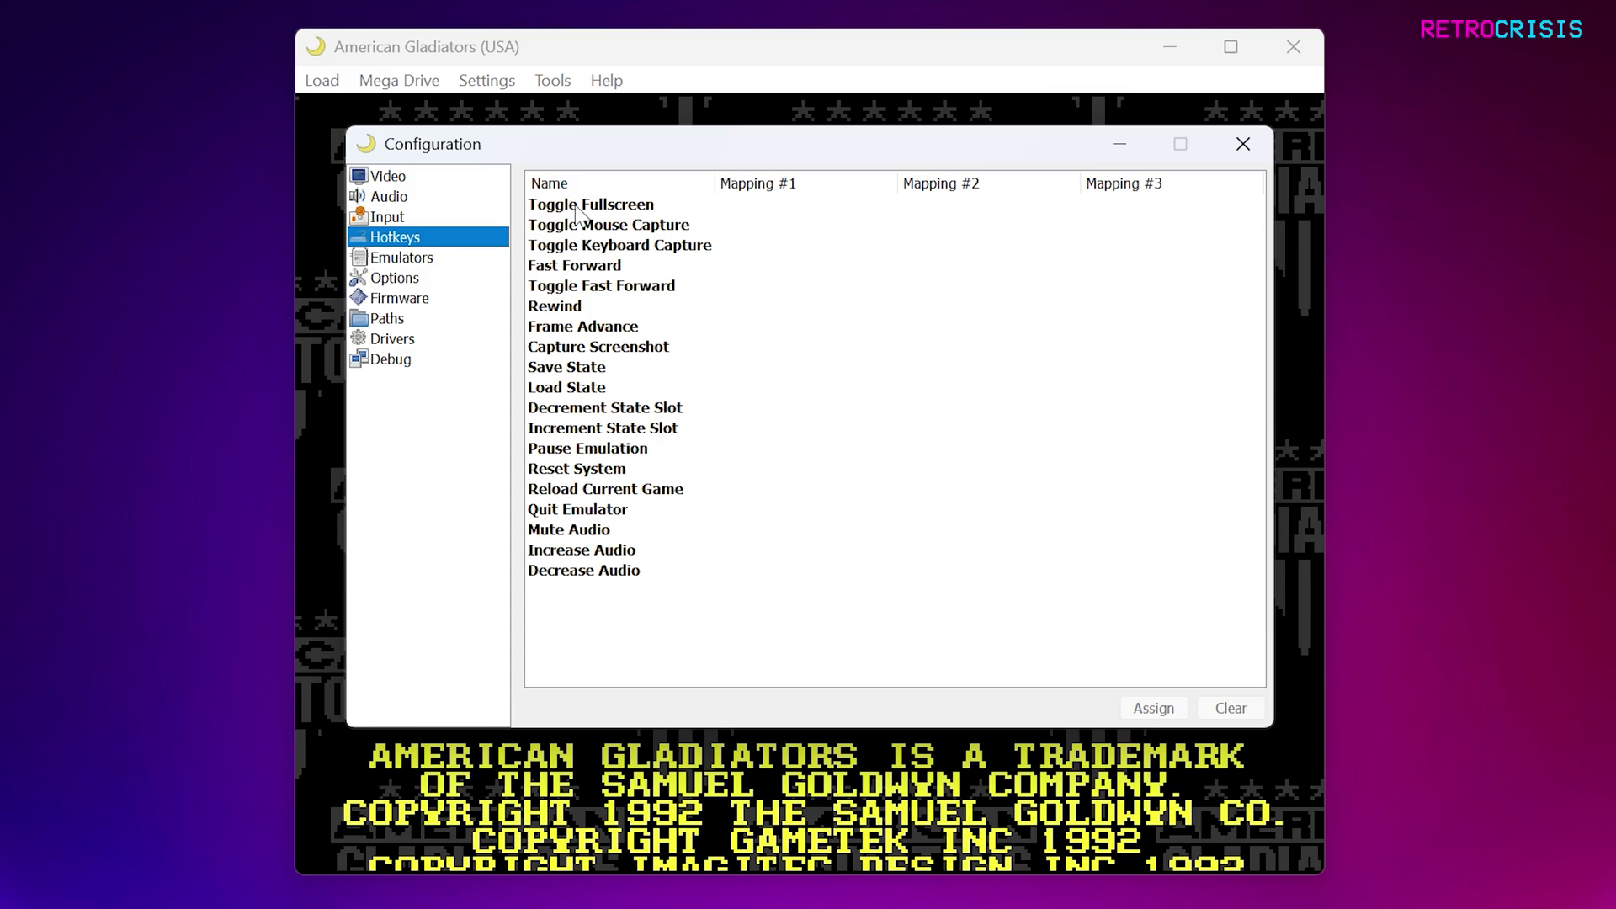
Step: Bind F to Toggle Fullscreen, then view the Emulators page list
left_click(578, 207)
double_click(577, 207)
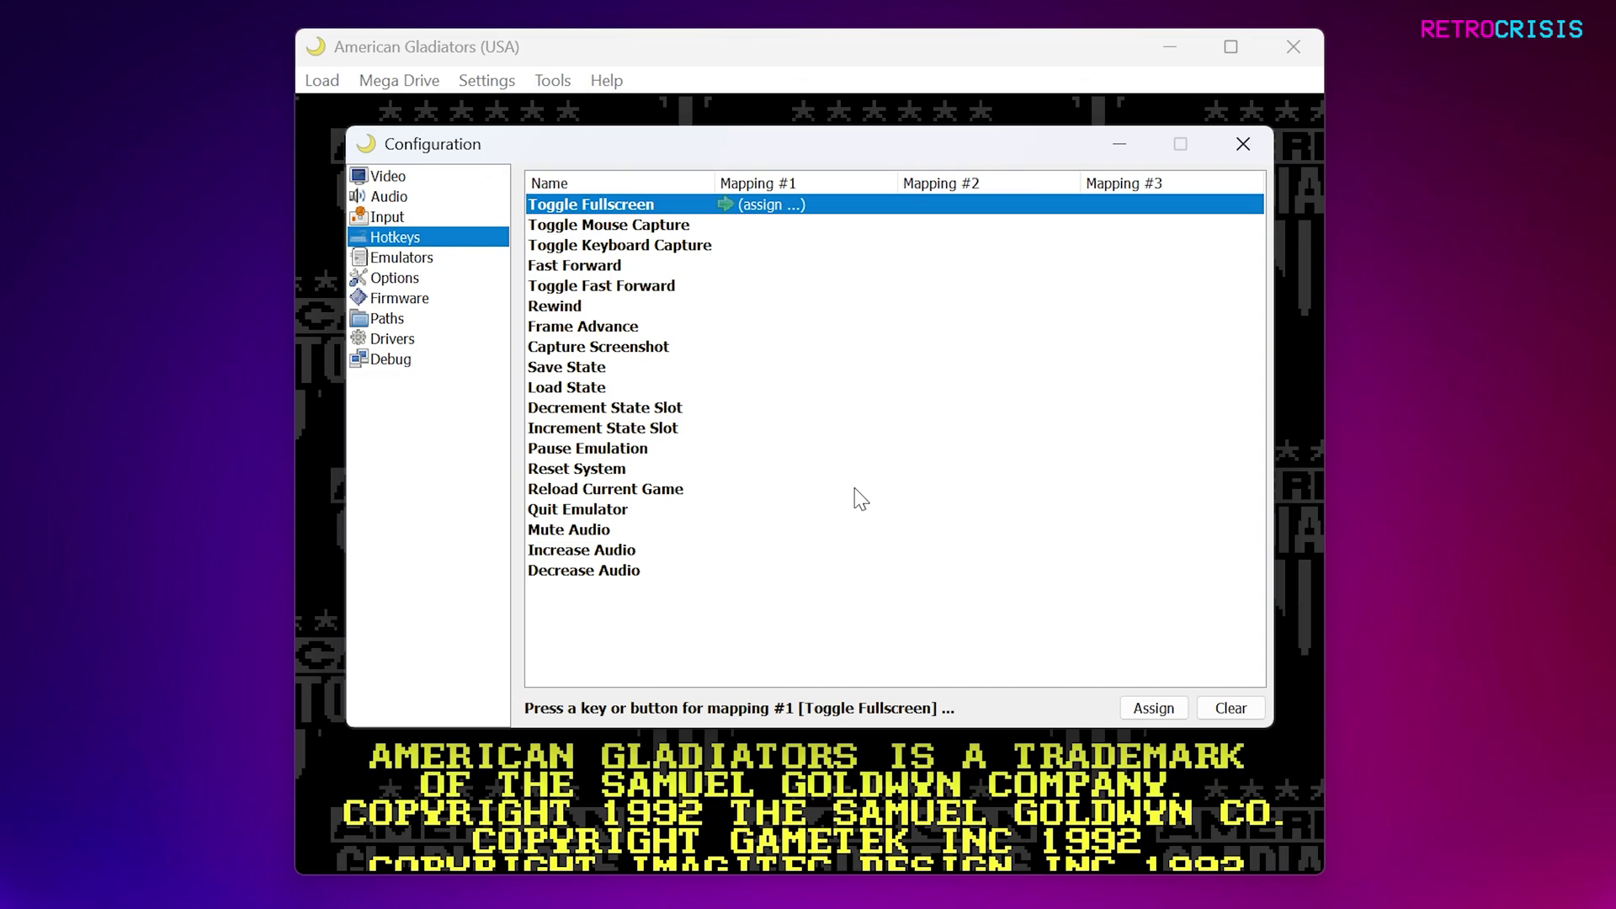
key("f")
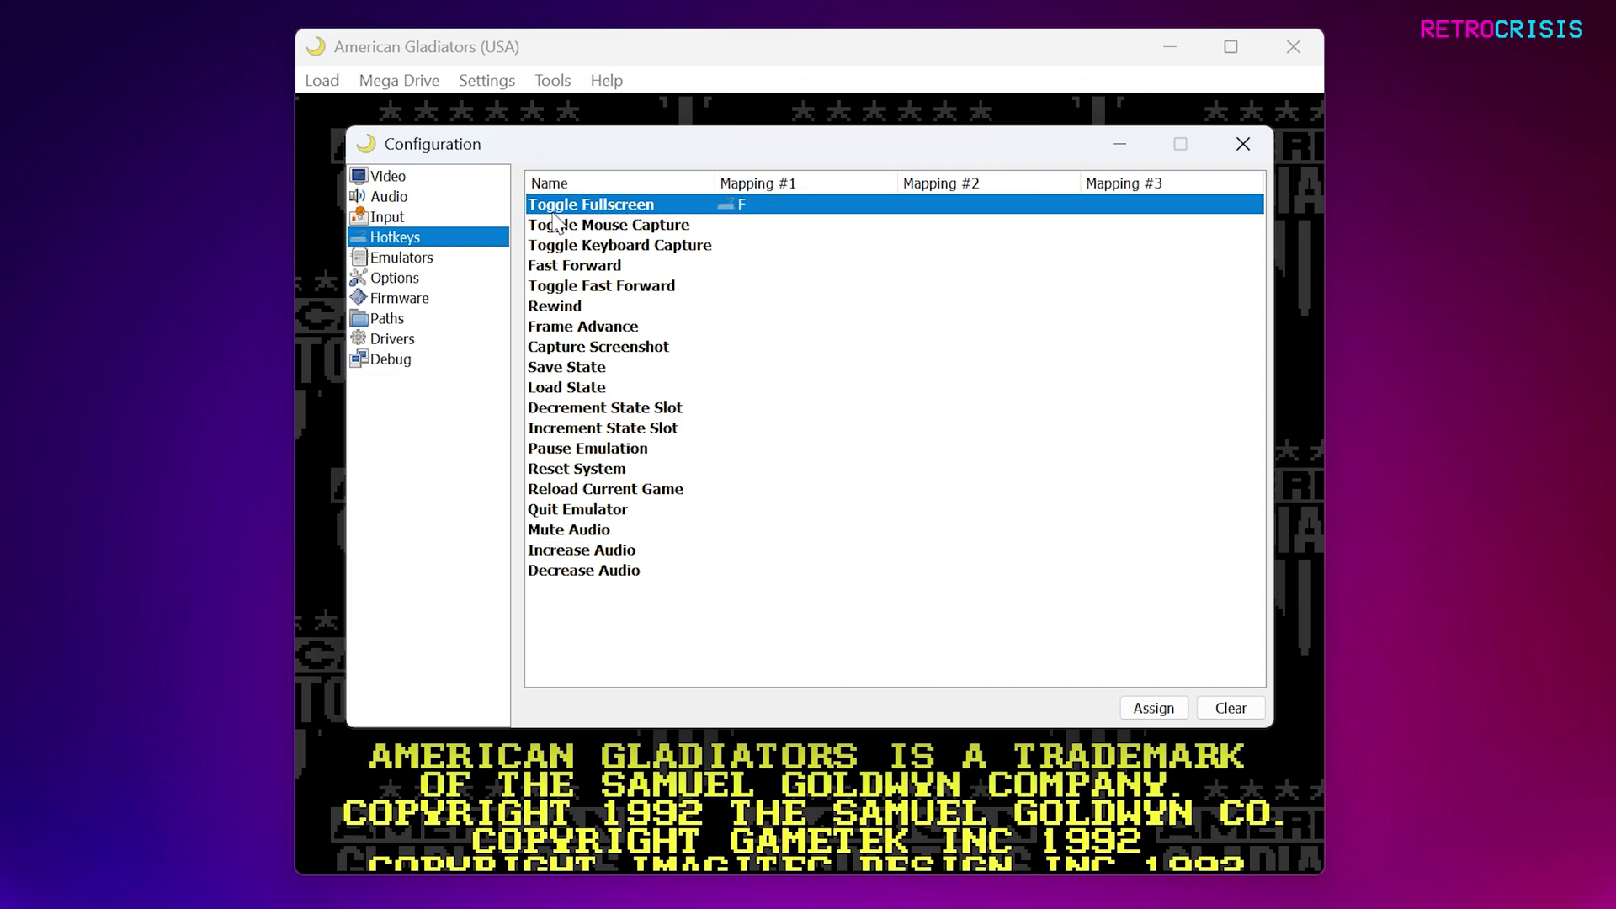
left_click(1243, 144)
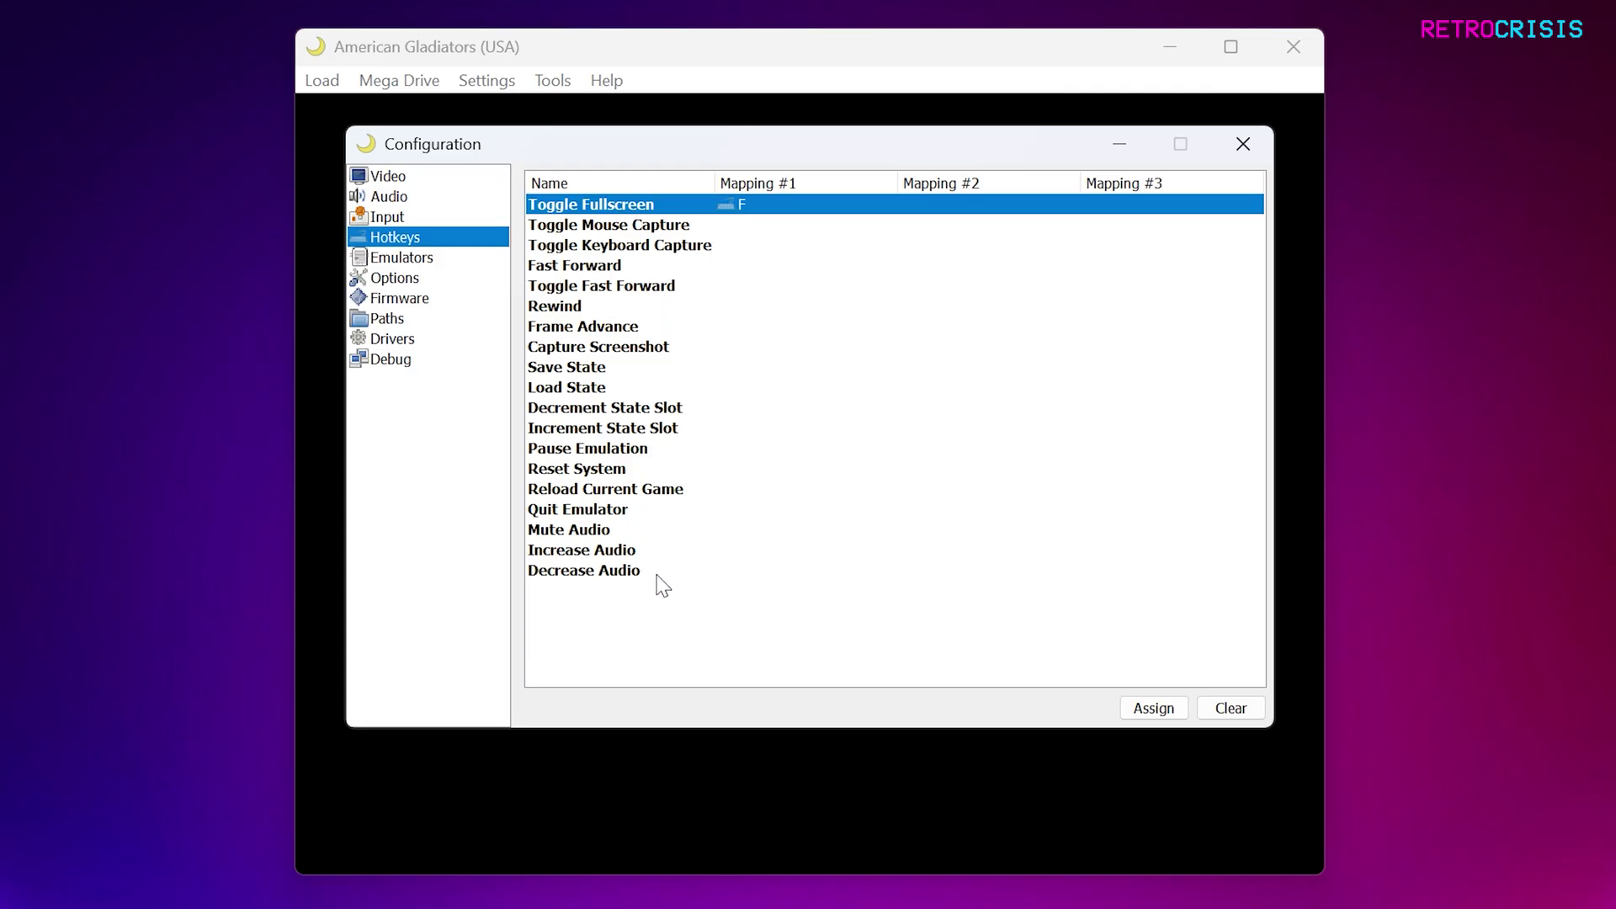
left_click(426, 261)
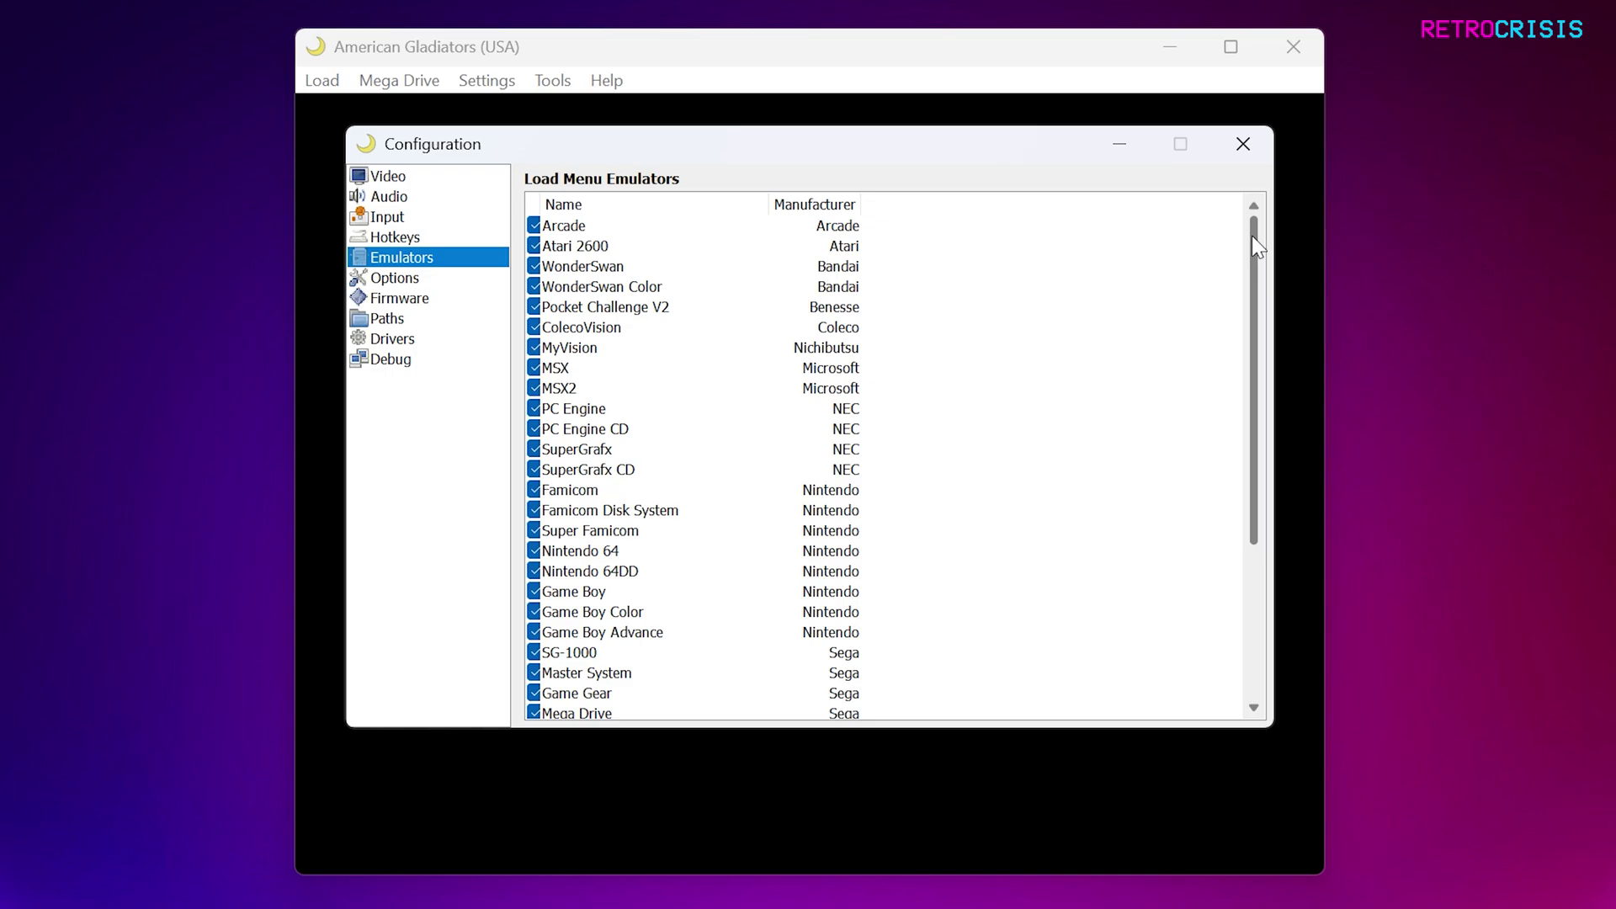
Step: Select the PC Engine emulator entry, close Configuration and check the Load menu
left_click(535, 410)
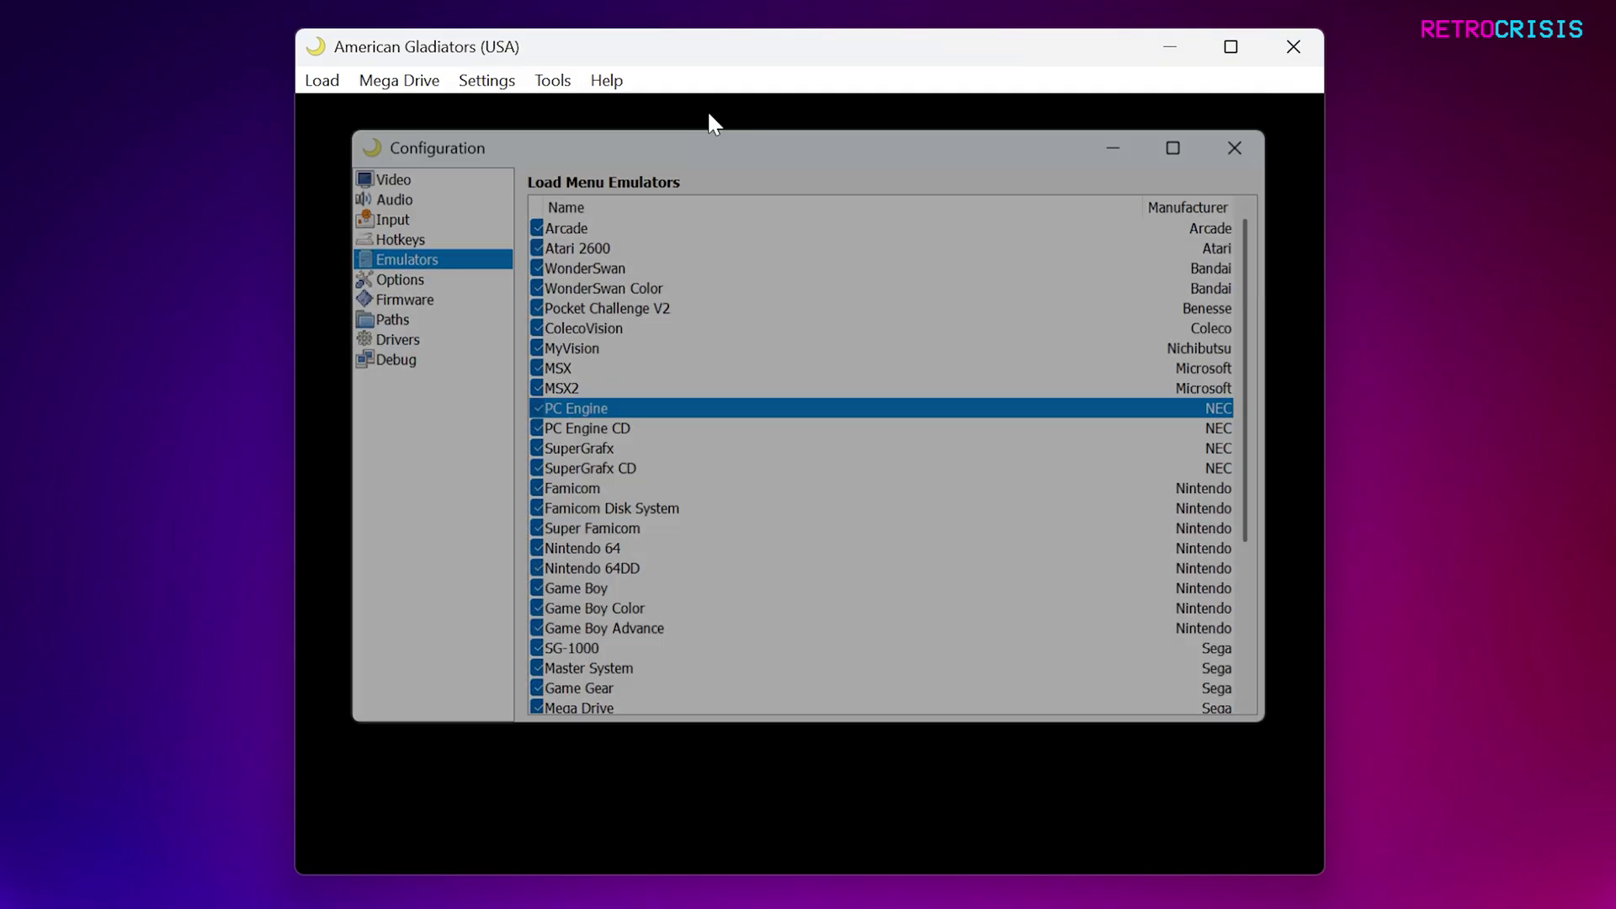
left_click(337, 81)
mouse_move(478, 374)
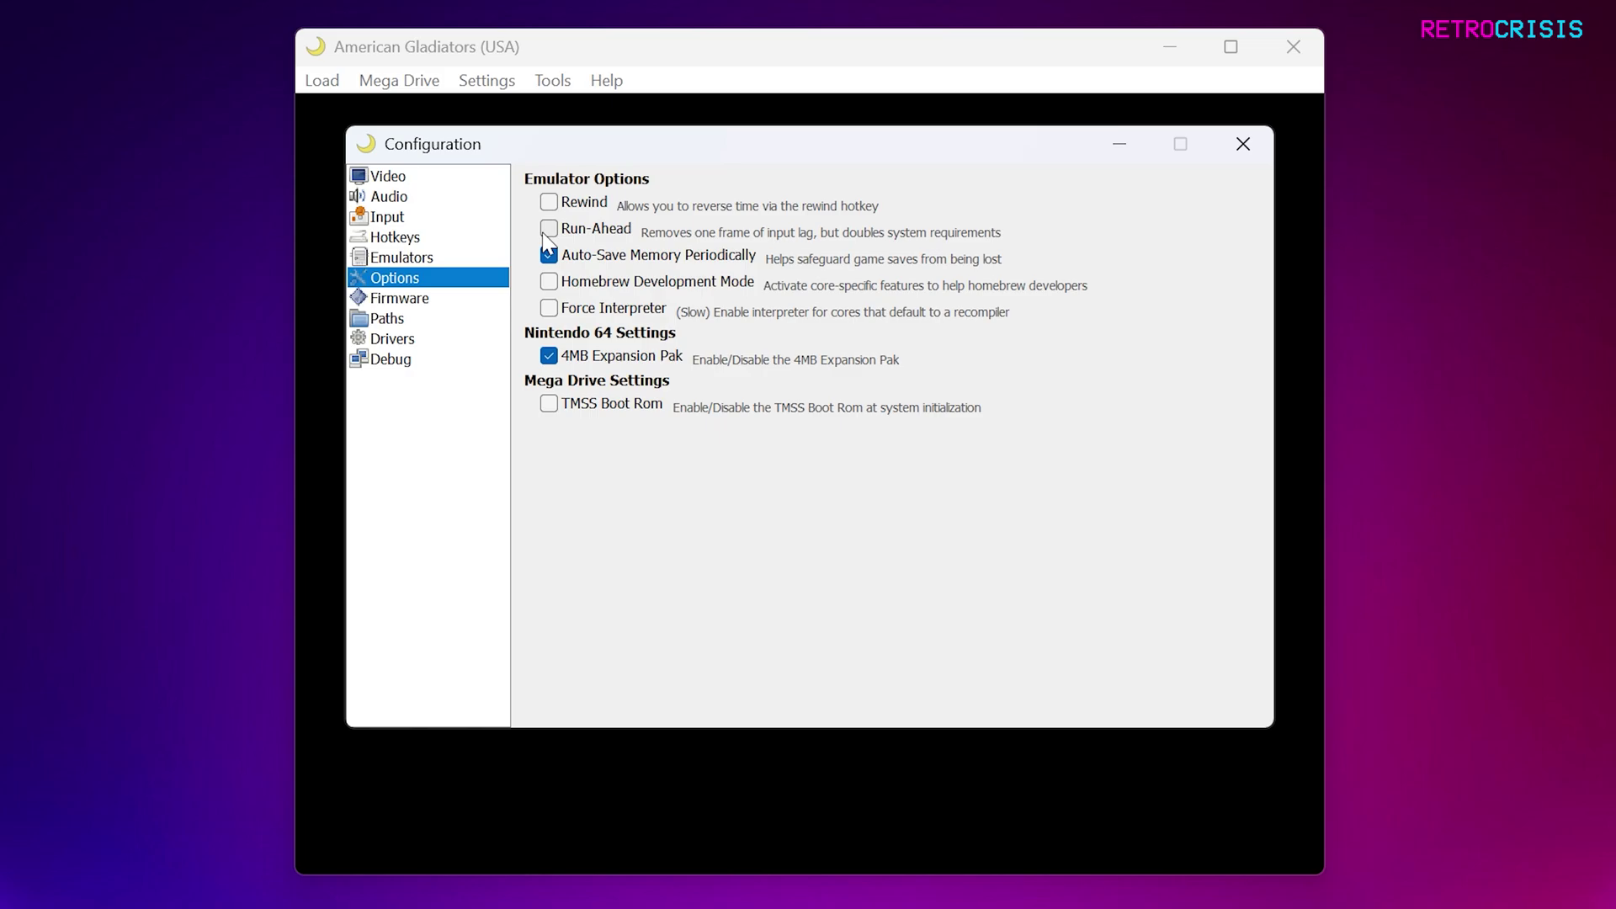
Step: Show the Firmware page and try assigning a BIOS to the PlayStation Europe entry
left_click(420, 304)
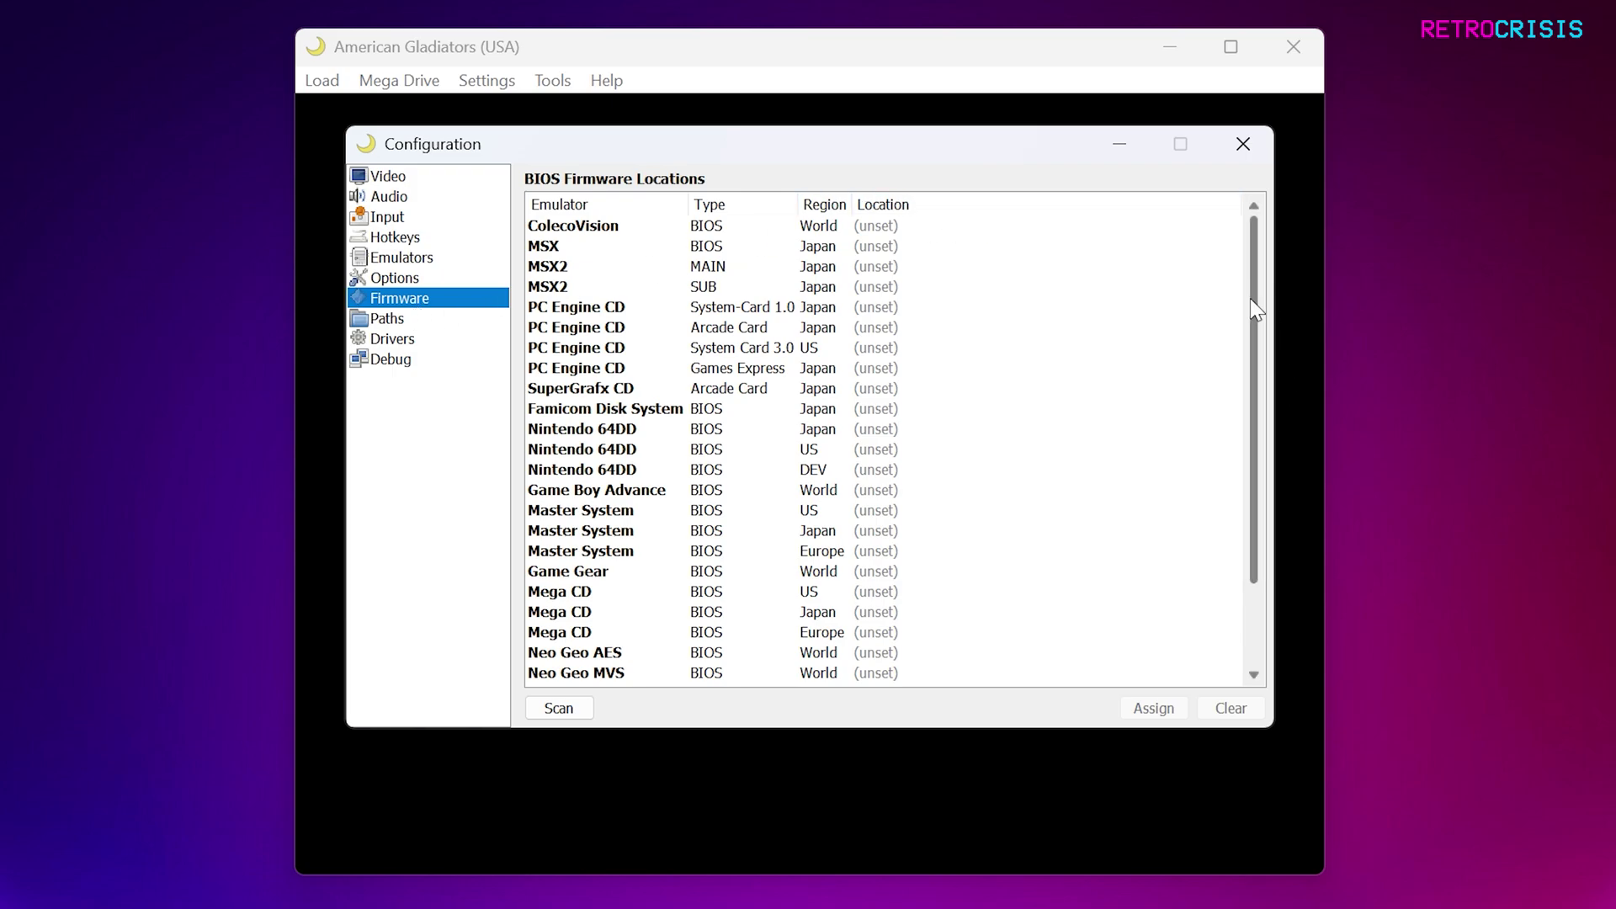
left_click_drag(1256, 309, 1250, 443)
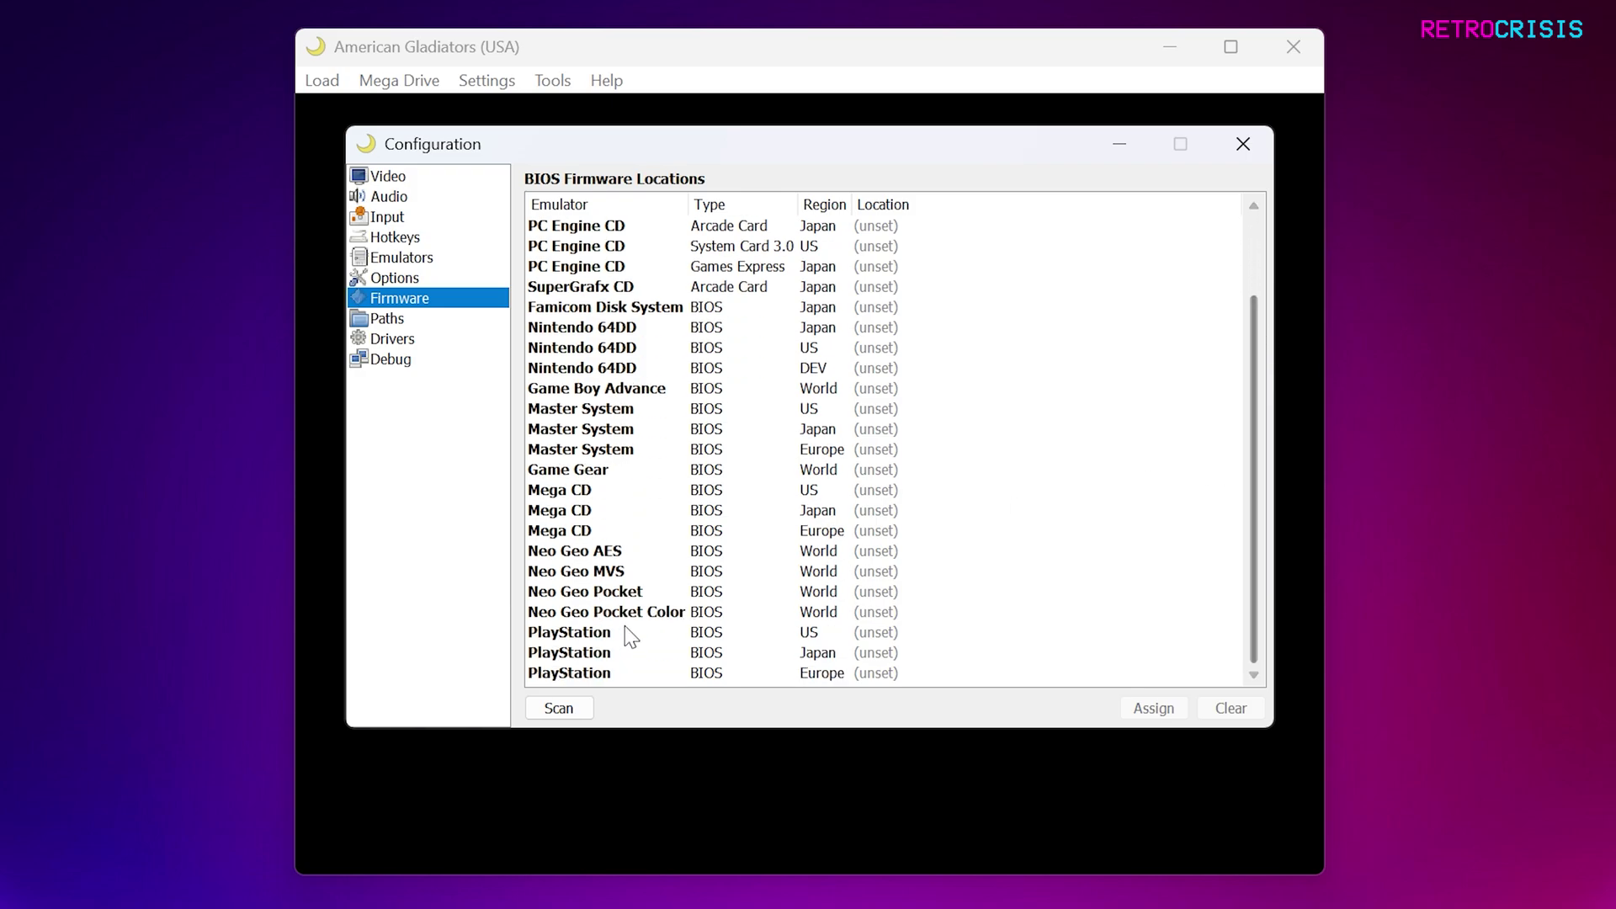
left_click(590, 637)
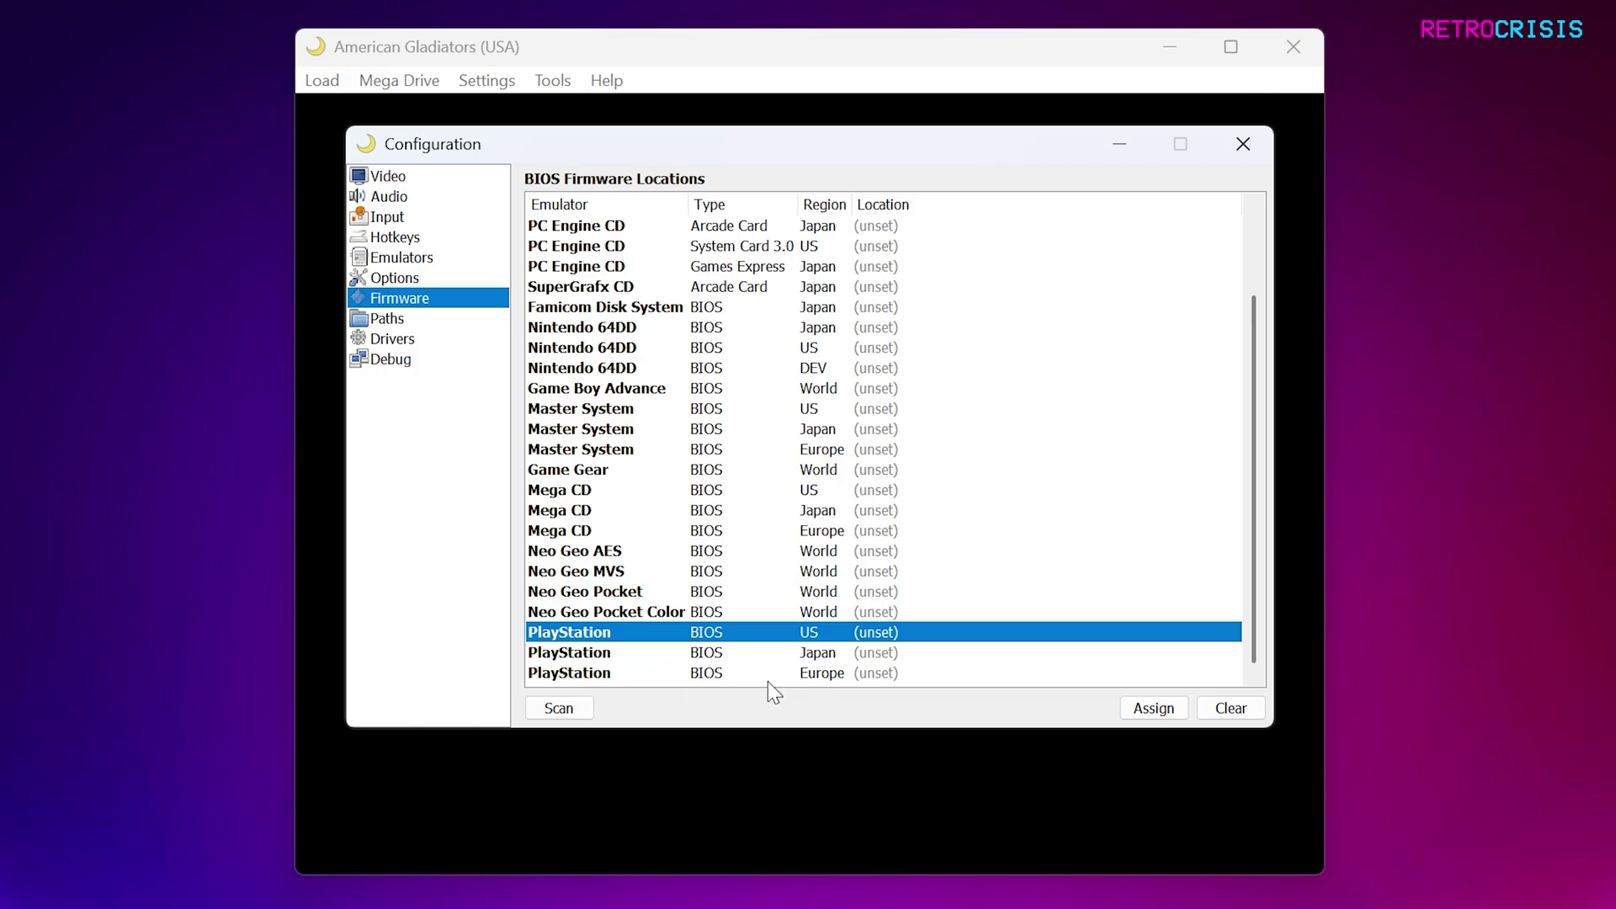
left_click(642, 671)
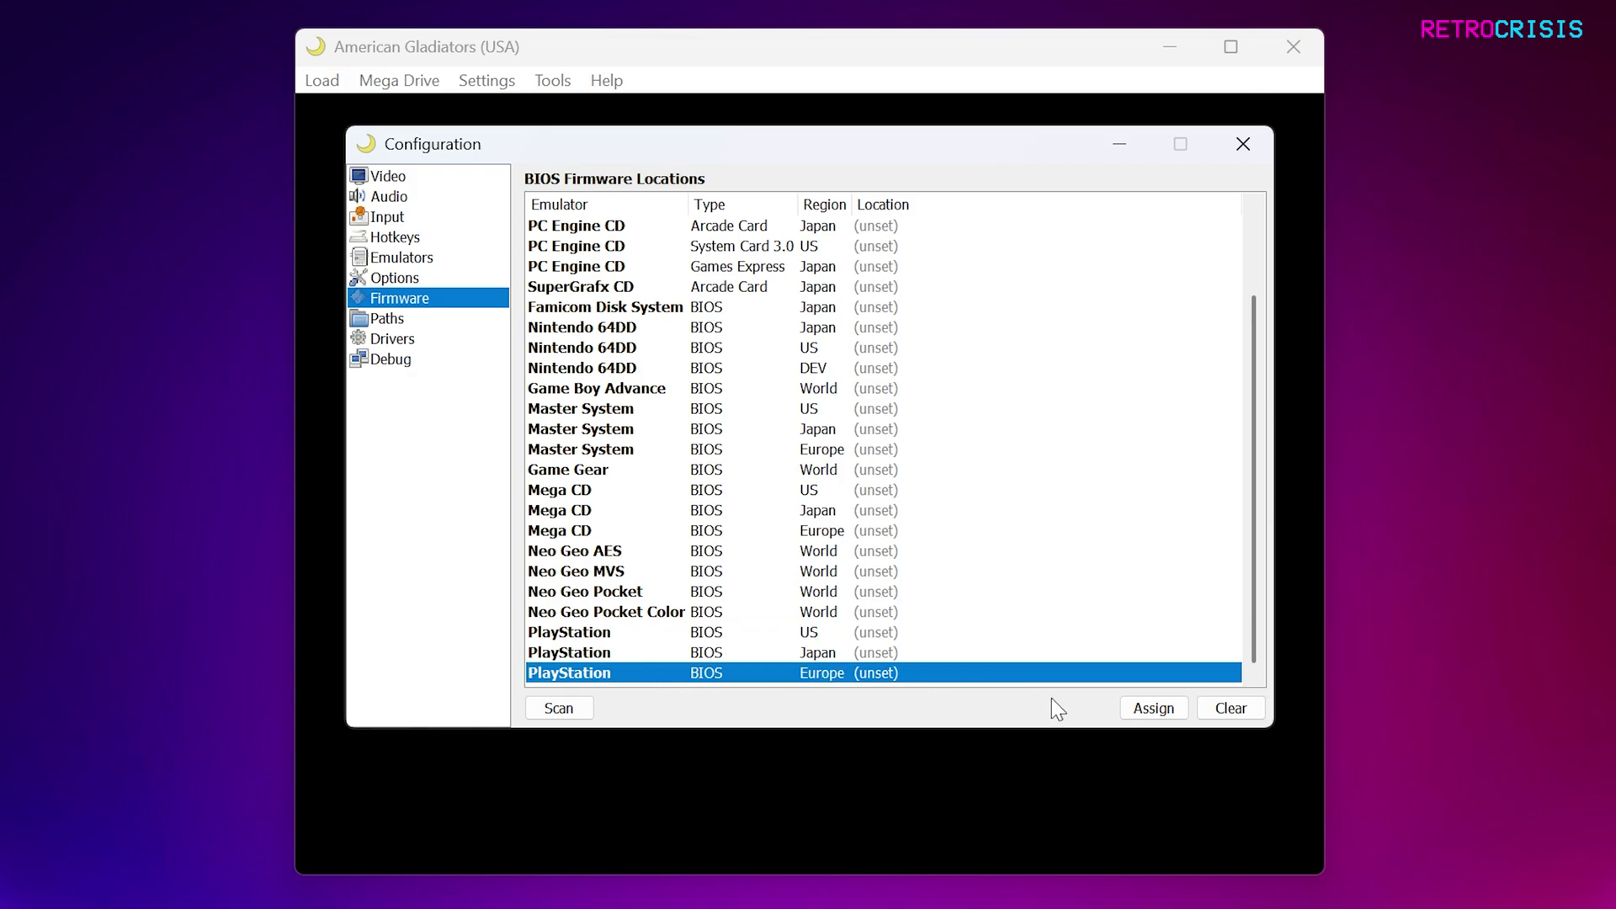
left_click(1154, 708)
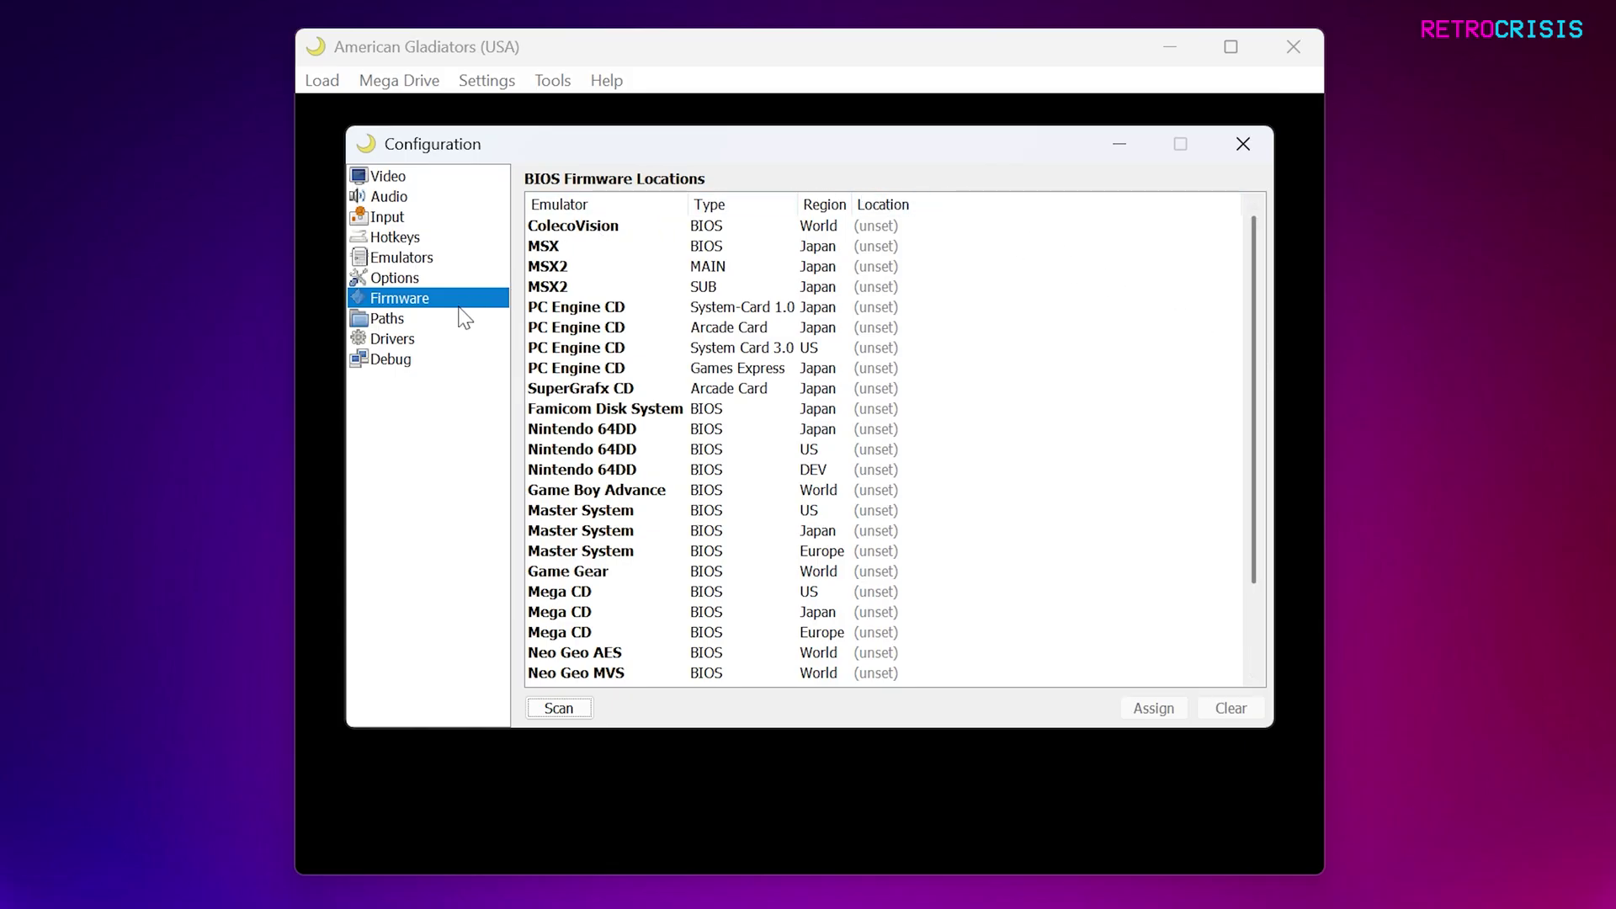
Step: Point the Firmware path to D:/BACKUP FOLDER/Emulation/BIOS FILES/(Ambernic) bios
left_click(373, 321)
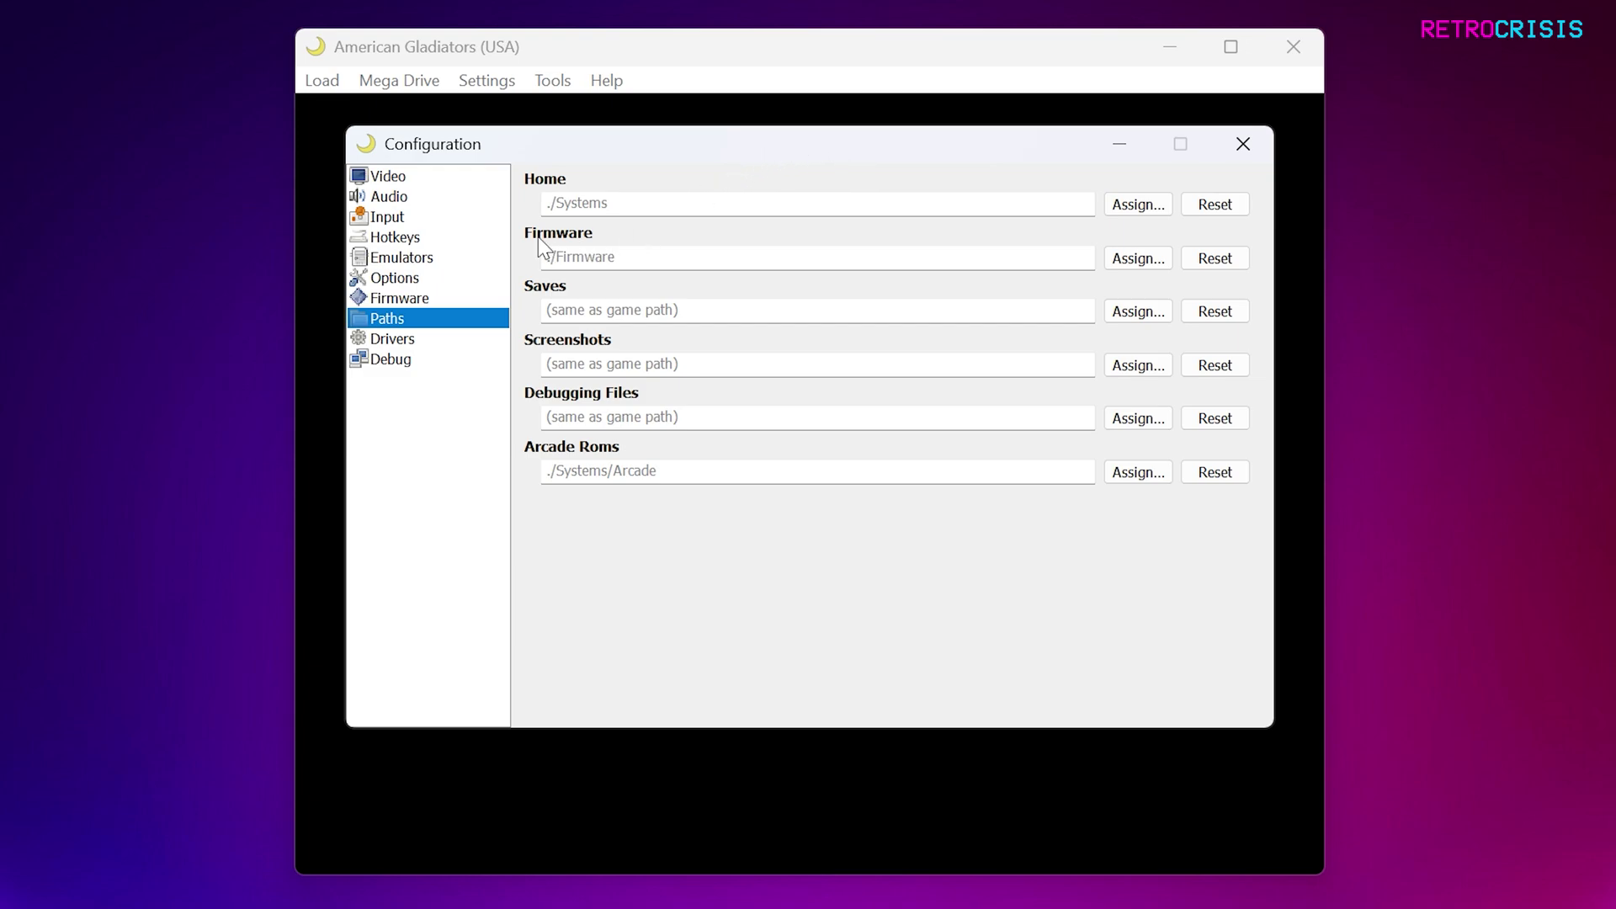
left_click(1119, 264)
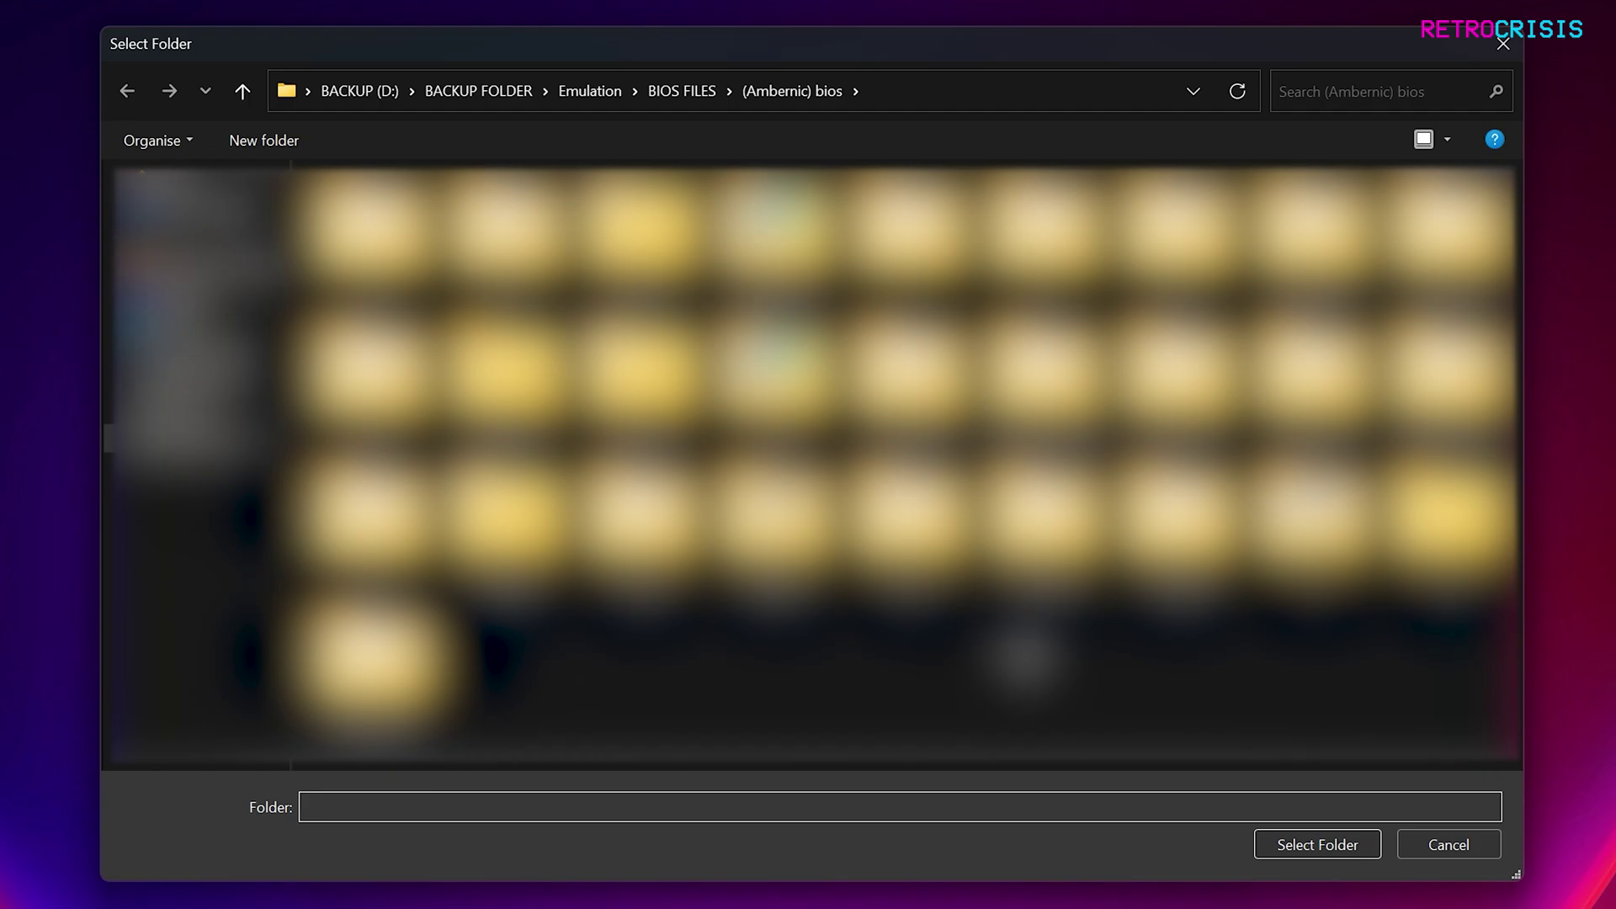
left_click(1317, 844)
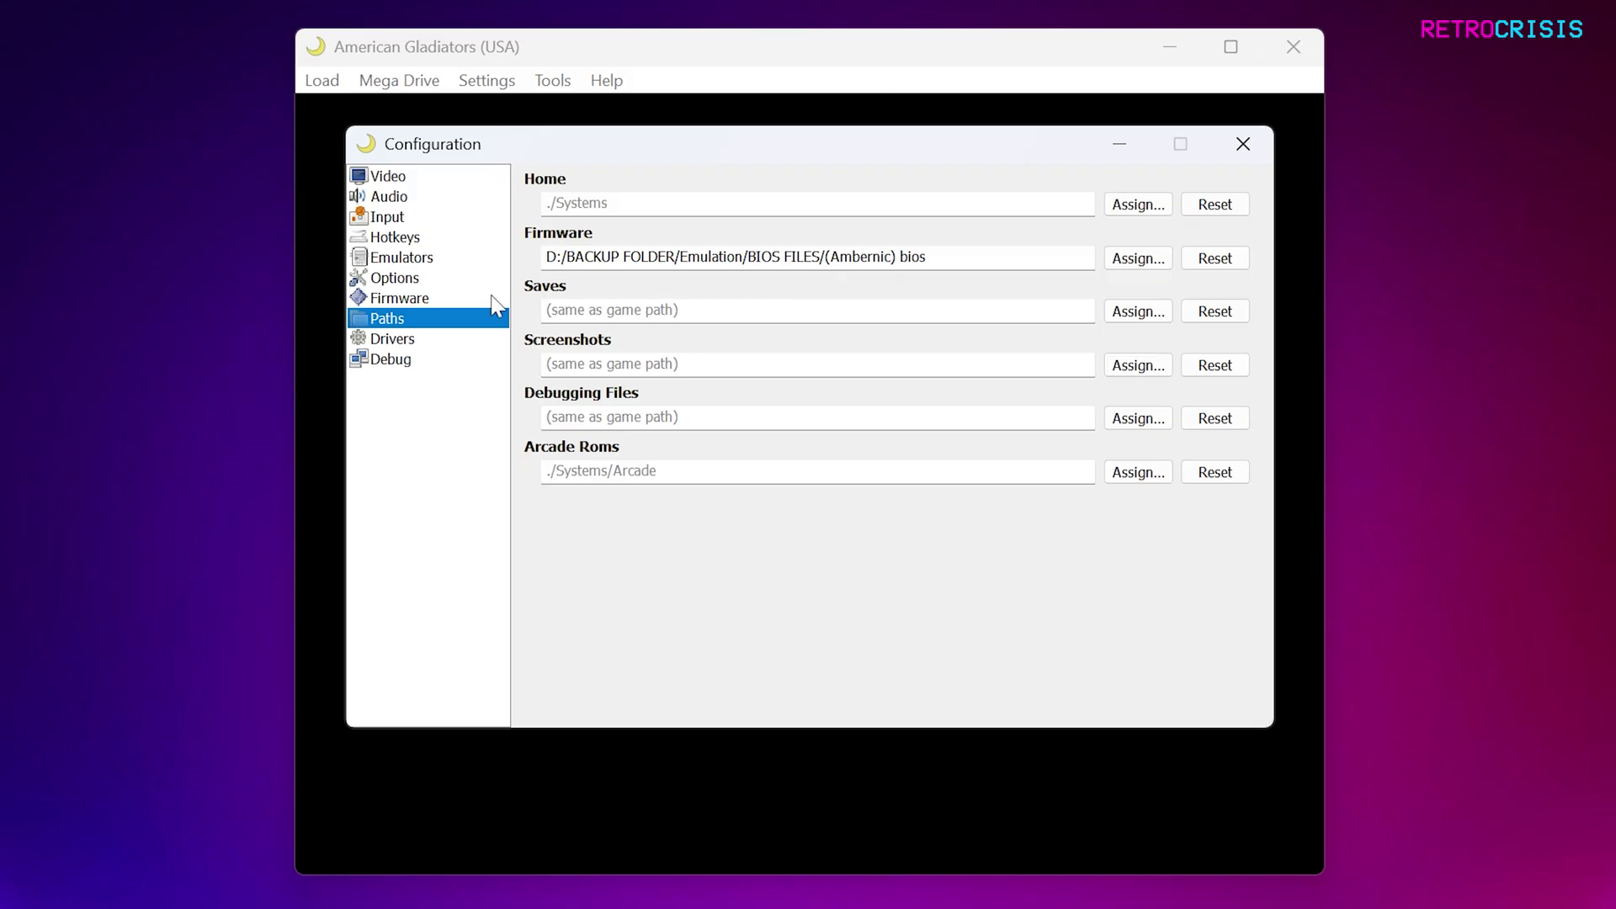
left_click(407, 300)
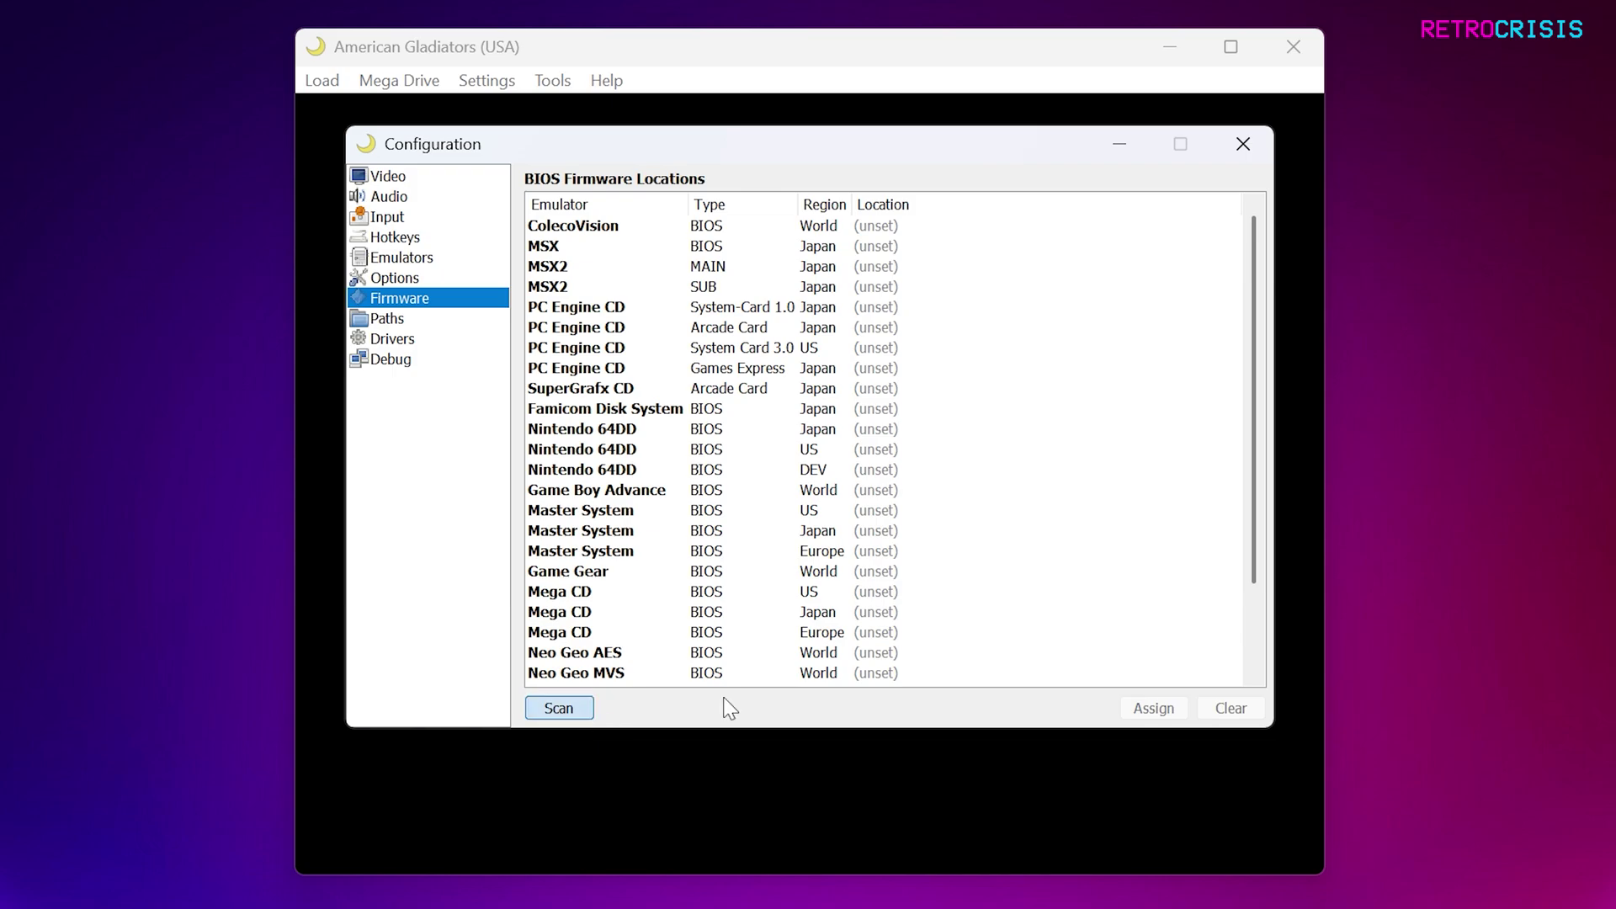
Step: Review the scanned Master System, Game Gear and Mega CD BIOS entries, then return to Paths
scroll(762, 673, "down", 2)
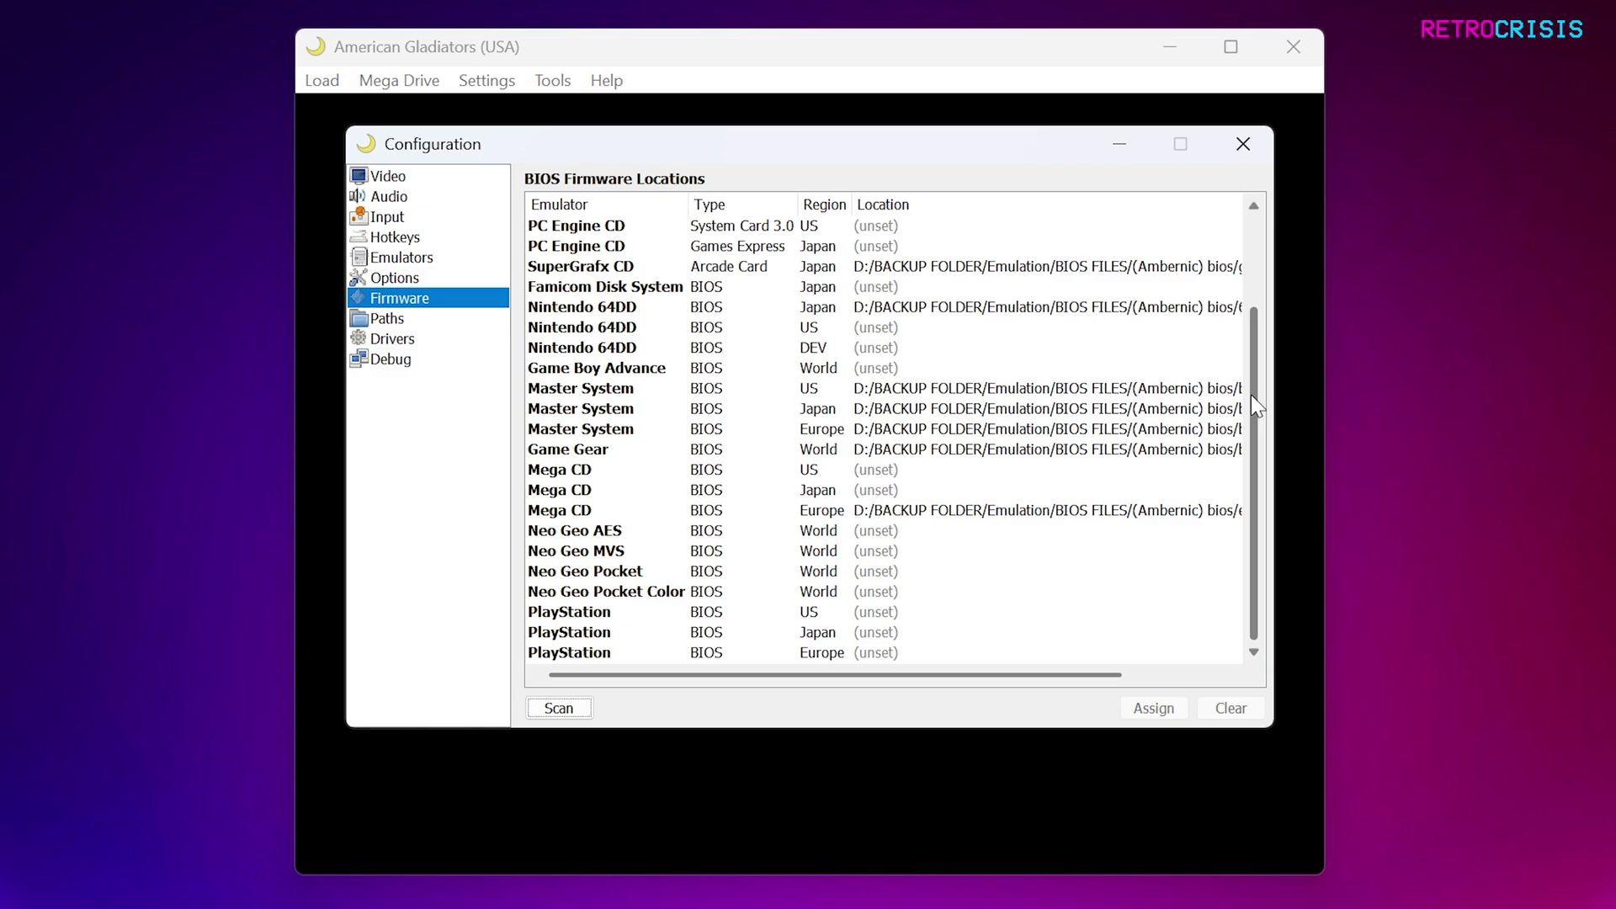
left_click(392, 319)
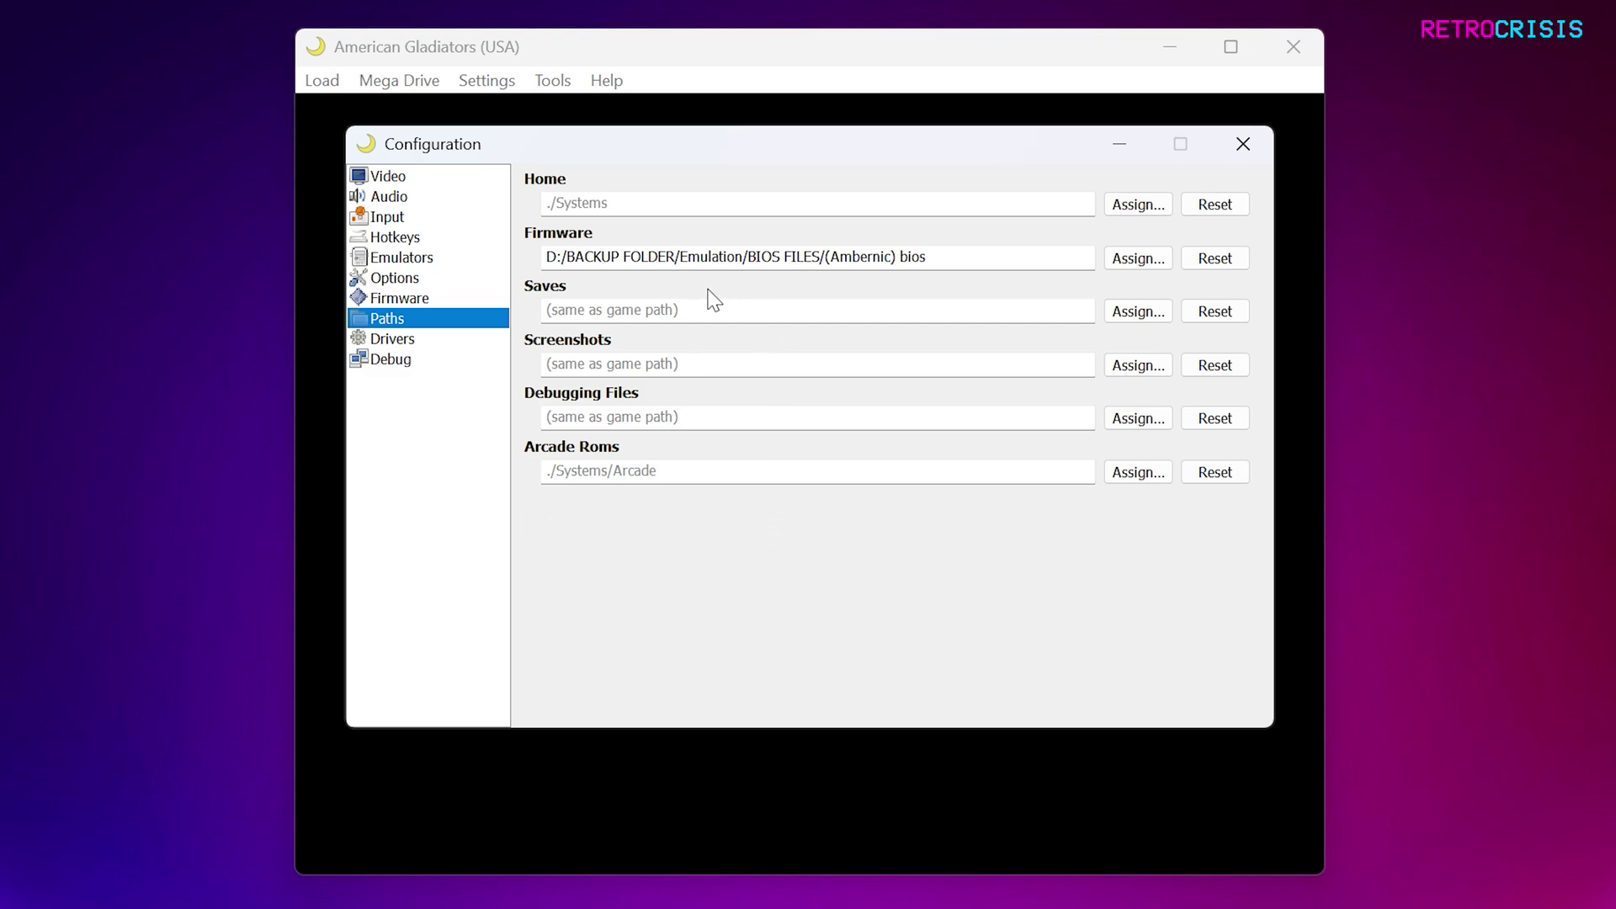
Step: Keep OpenGL 3.2 as video driver and WASAPI as audio driver, then view GDB-Server debug settings
left_click(431, 339)
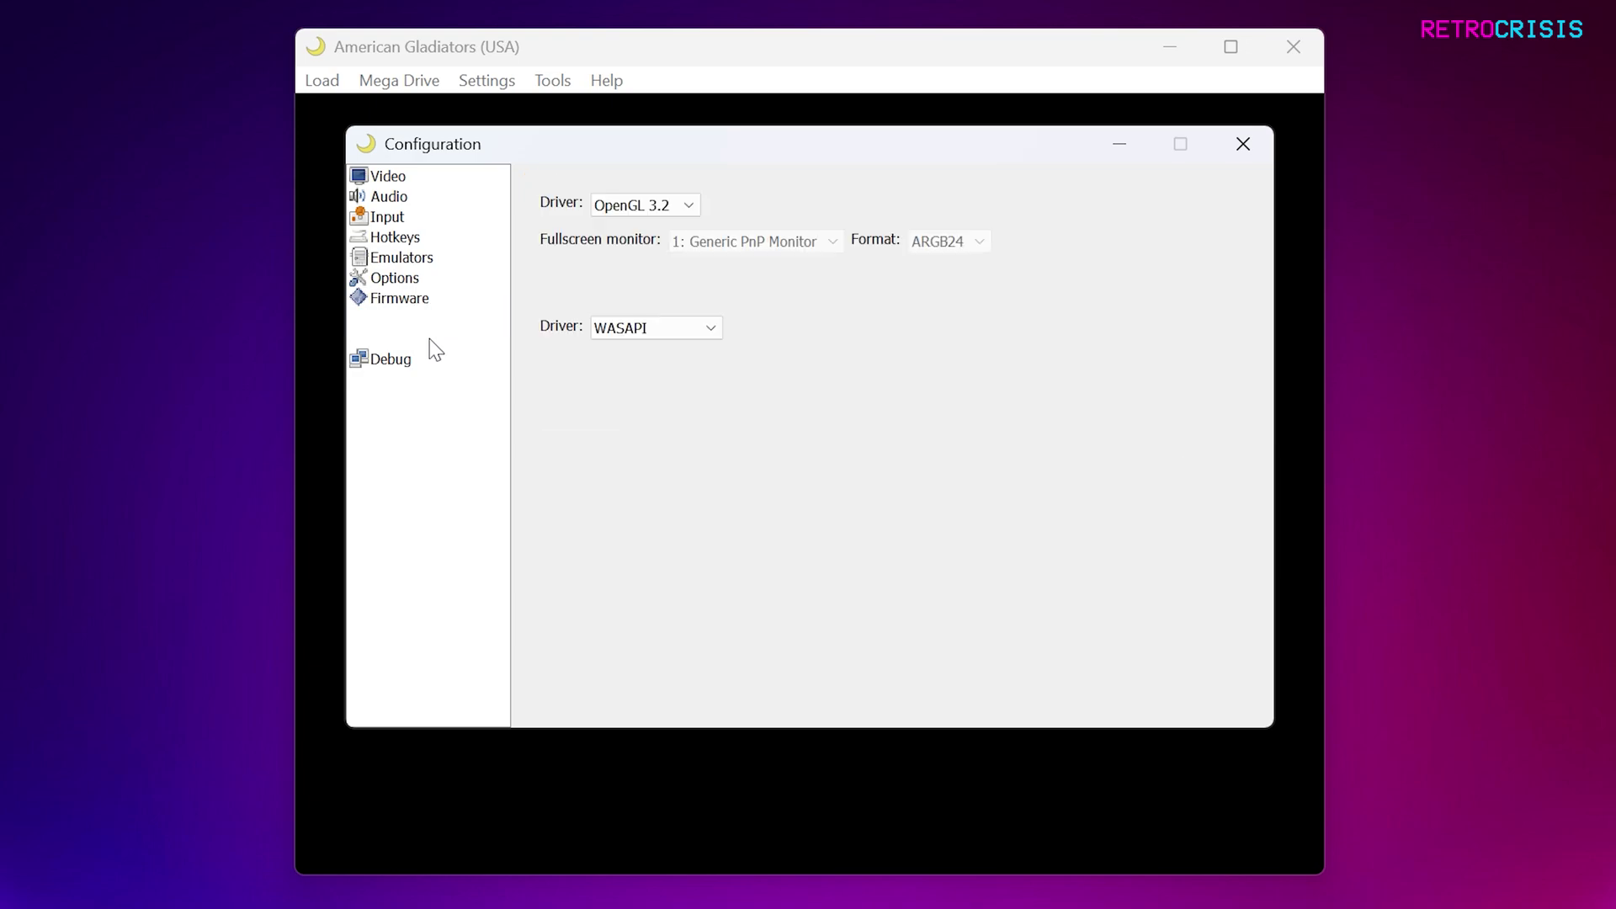
left_click(696, 221)
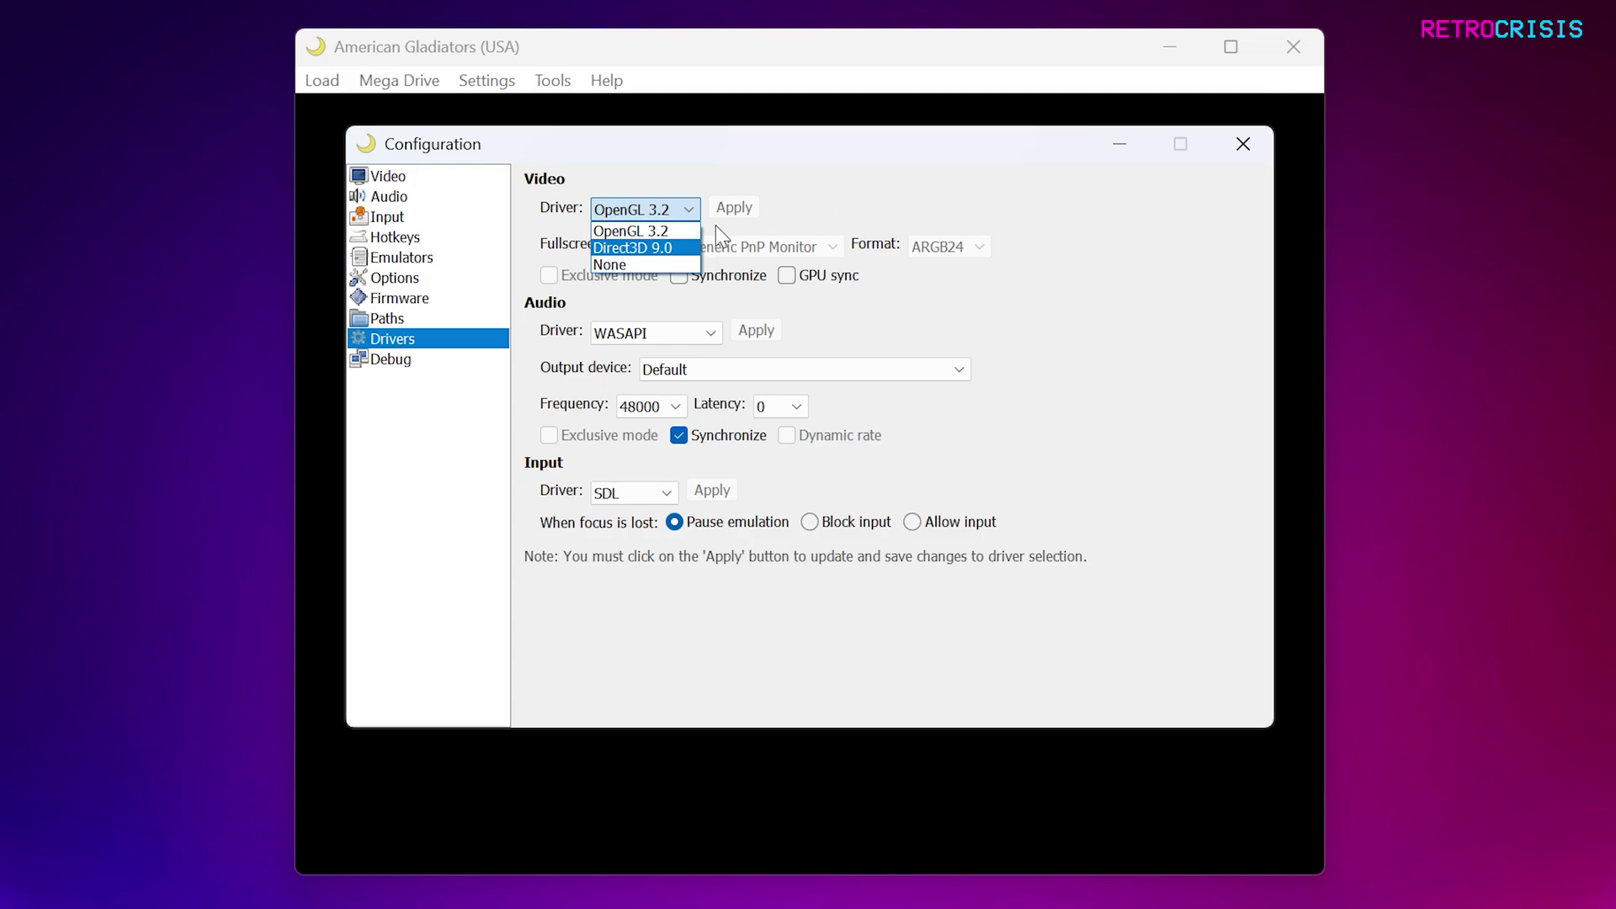
left_click(876, 204)
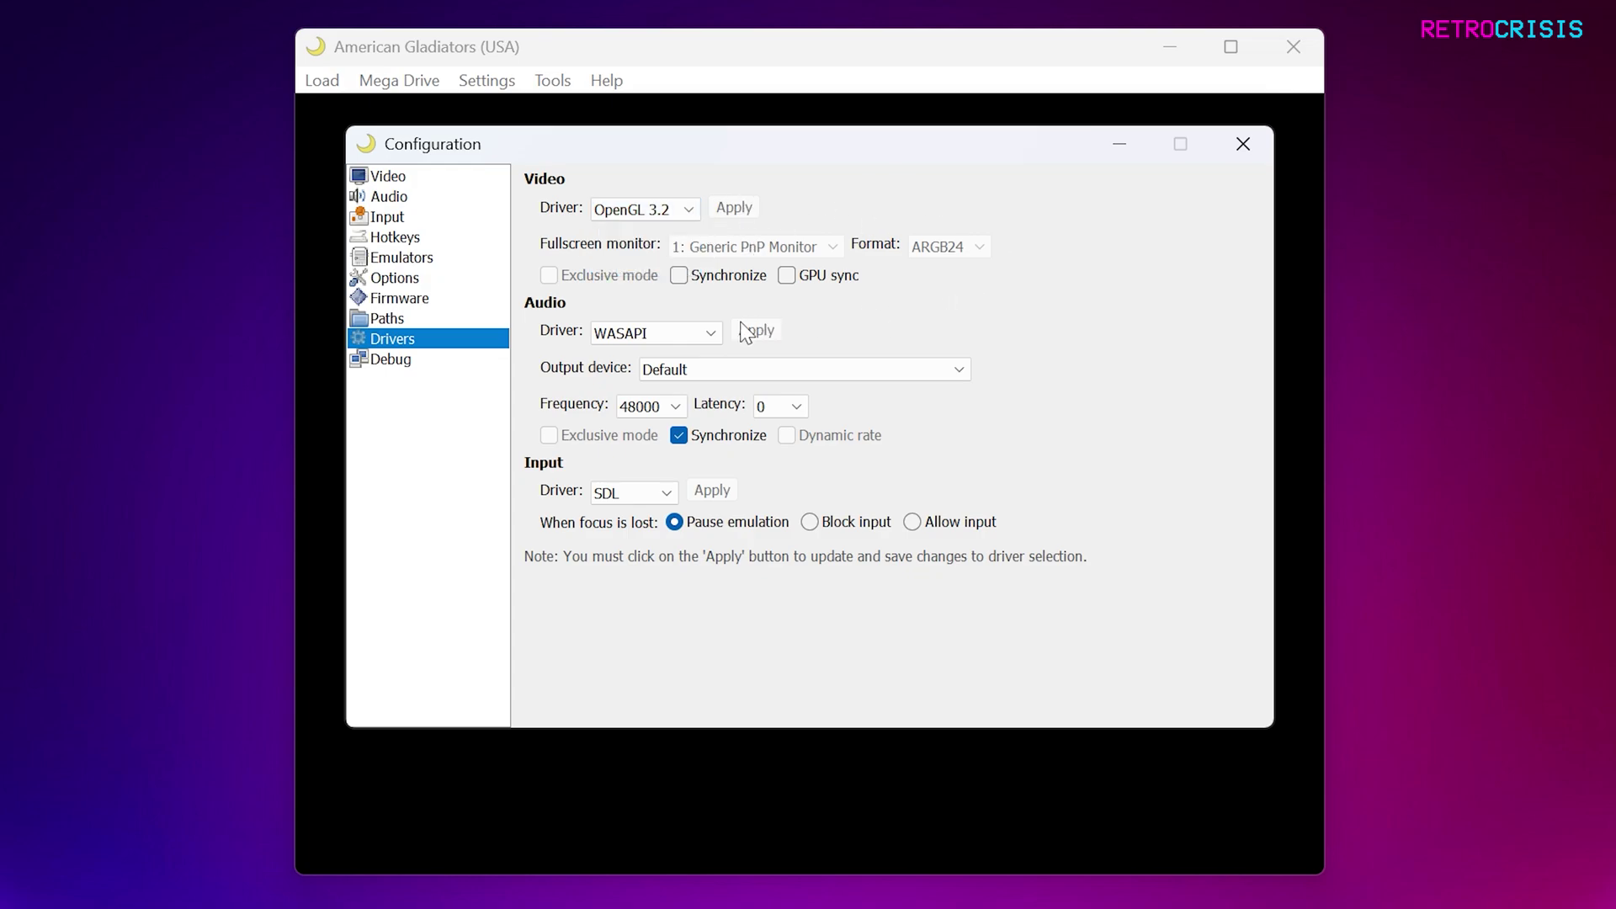
left_click(709, 334)
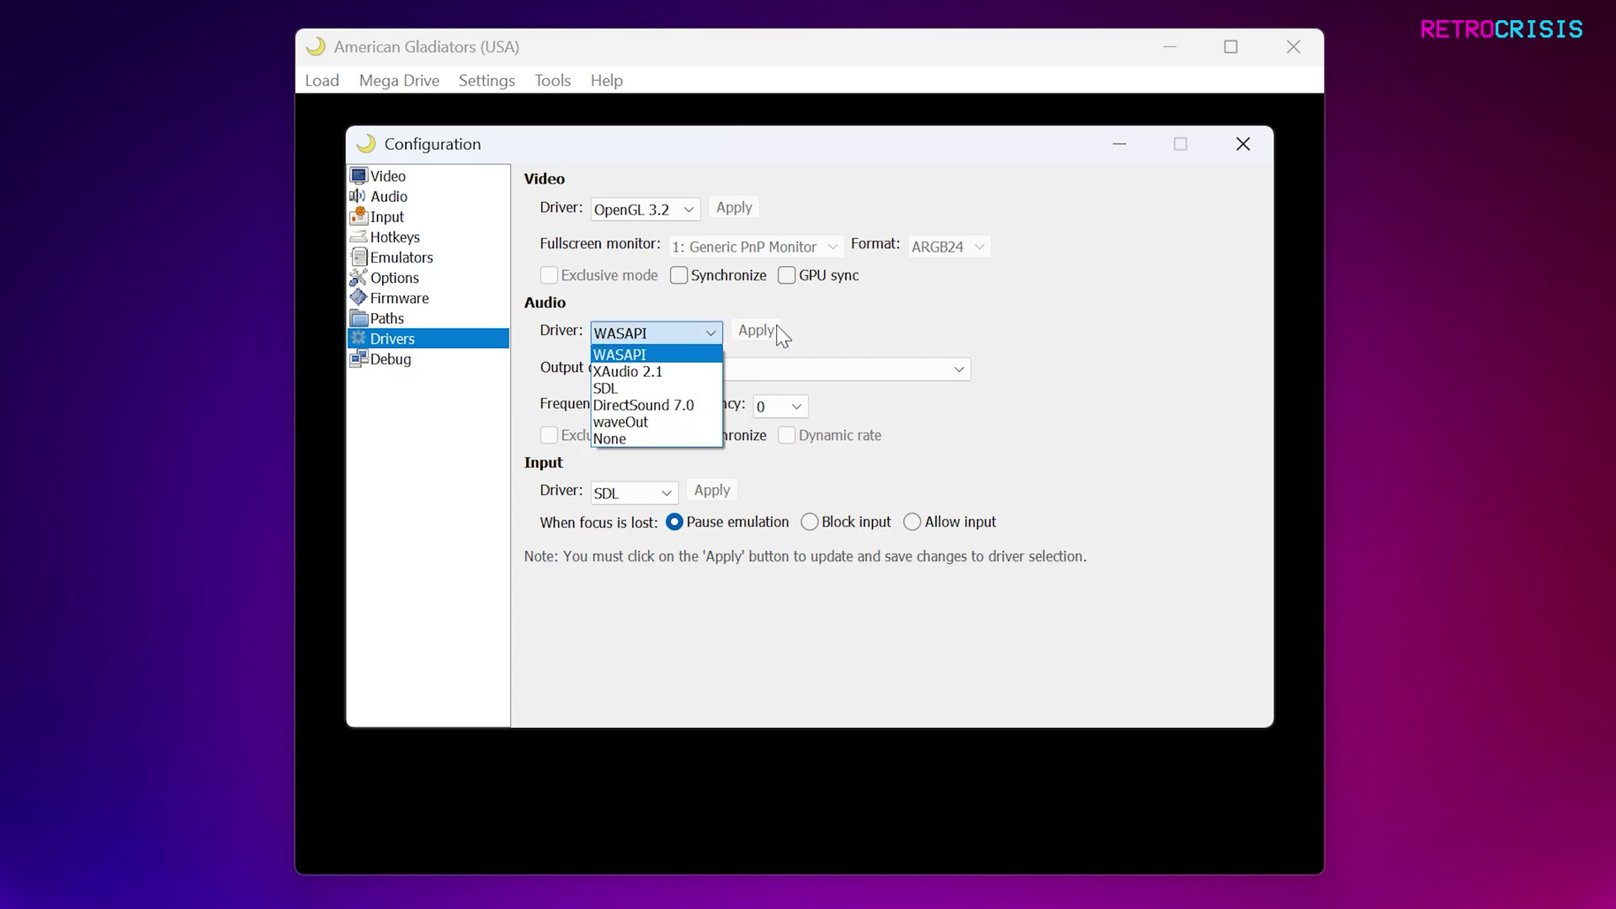
left_click(892, 334)
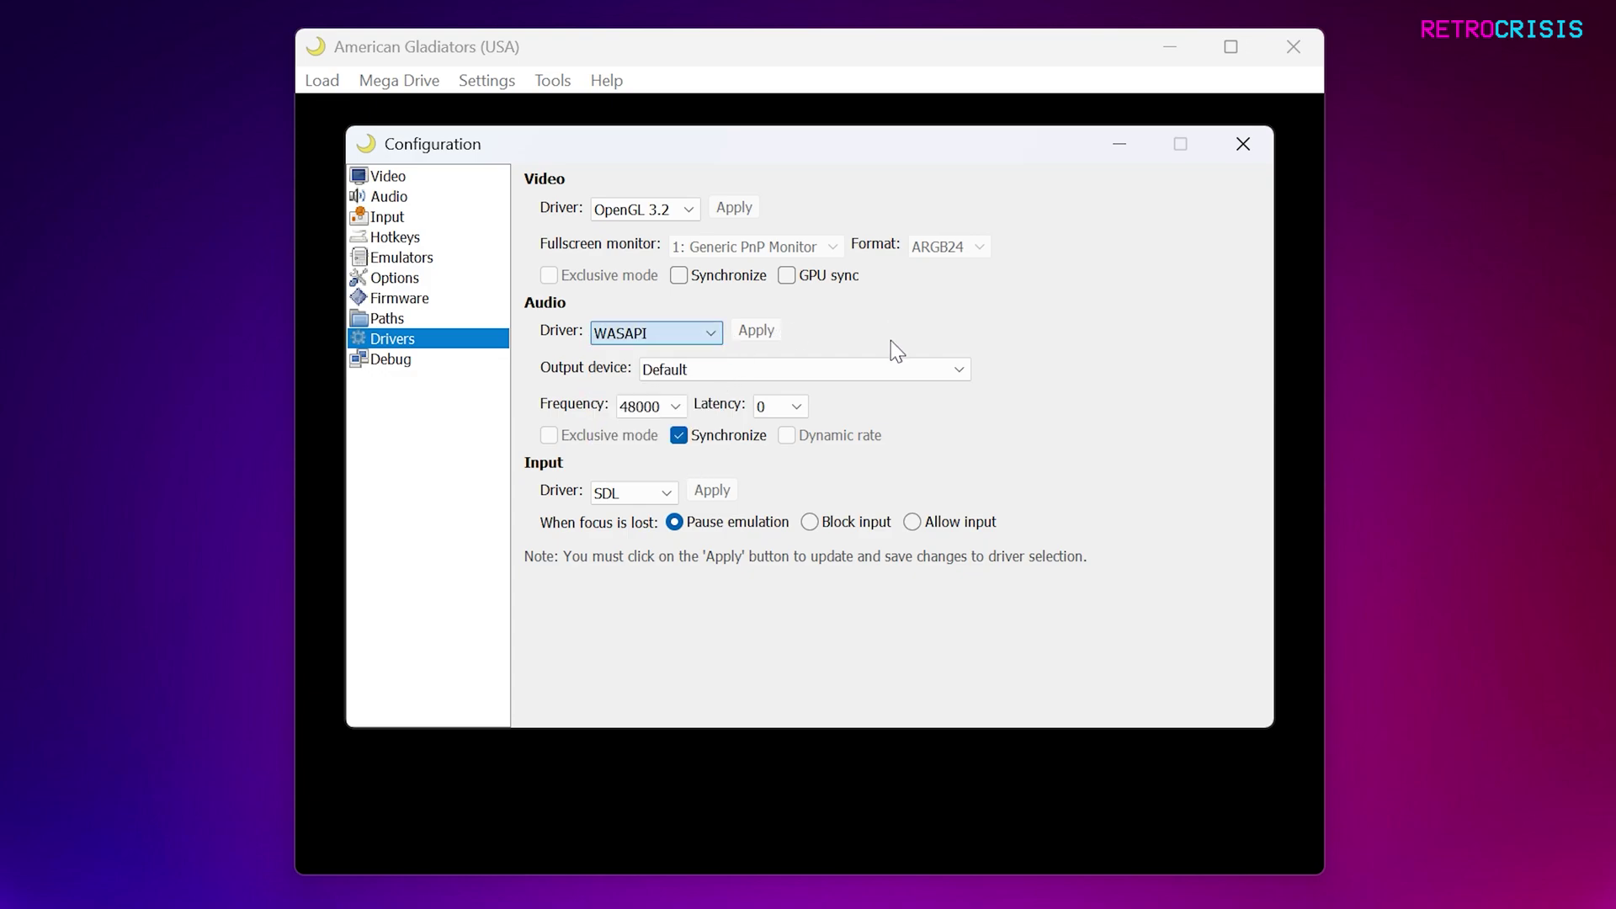
left_click(401, 360)
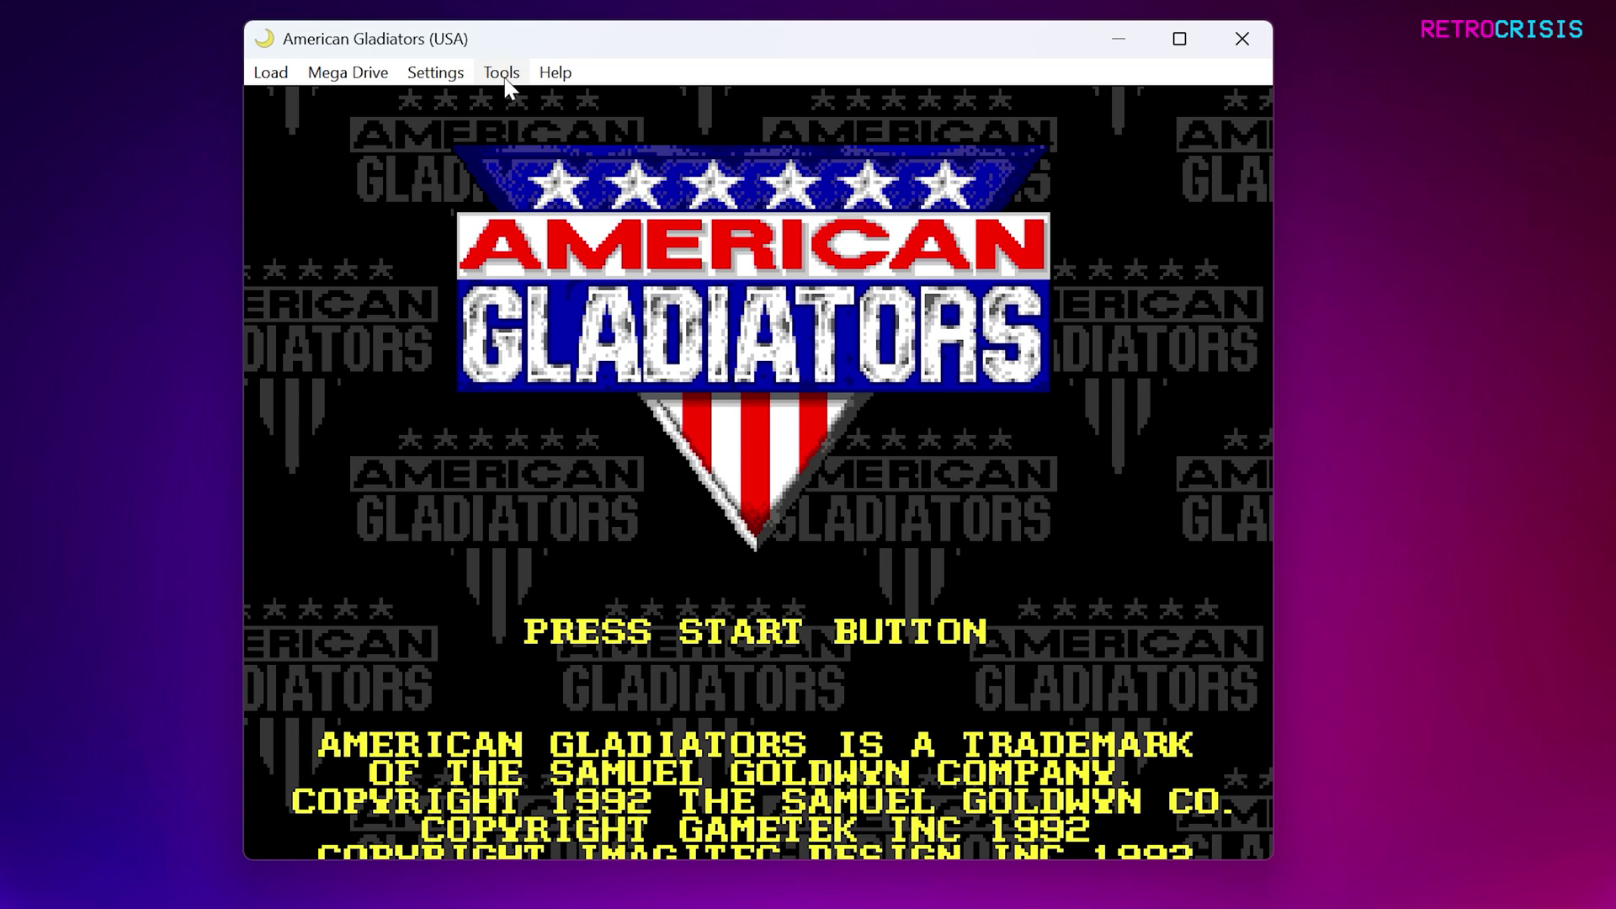
Step: Browse the Tools menu's Save State and Load State slots without choosing one
left_click(498, 78)
mouse_move(633, 105)
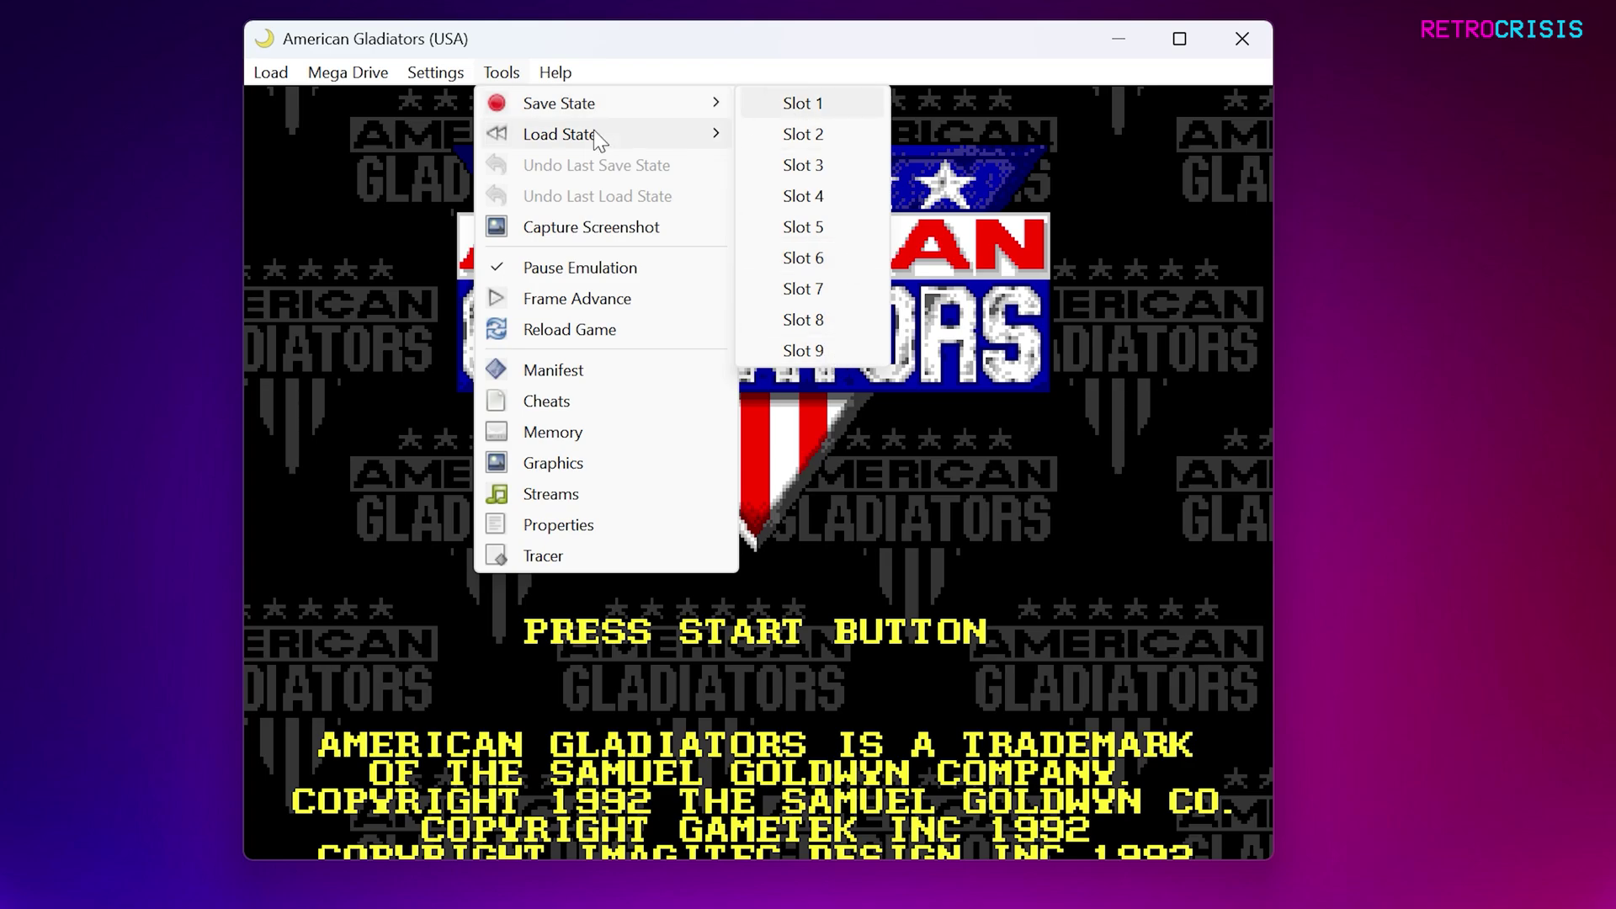
mouse_move(653, 142)
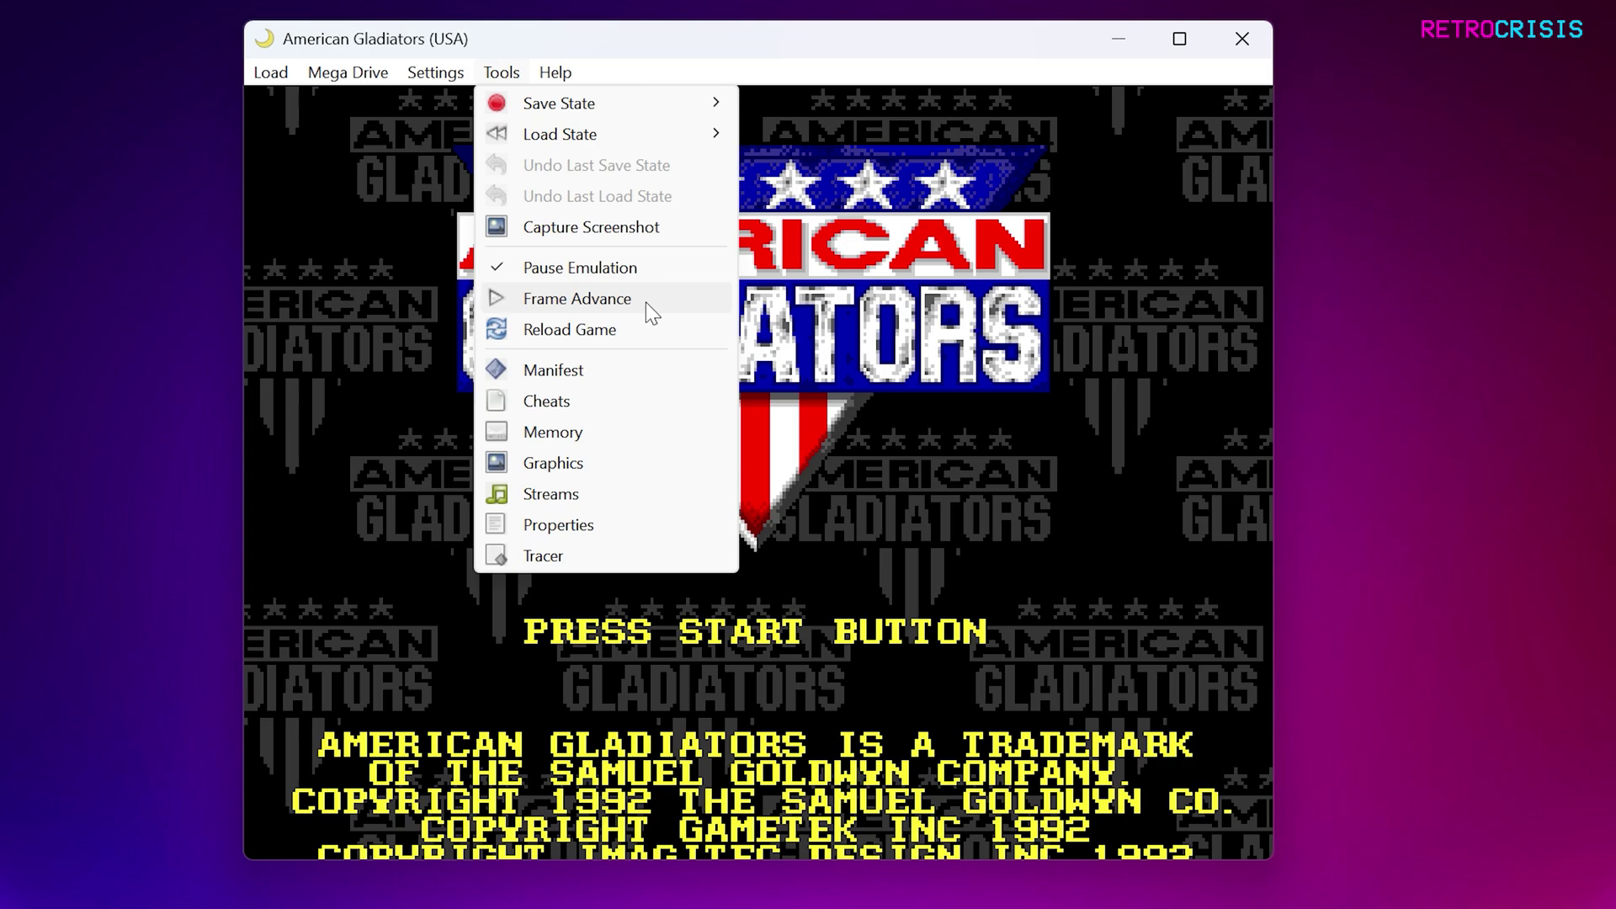
left_click(937, 40)
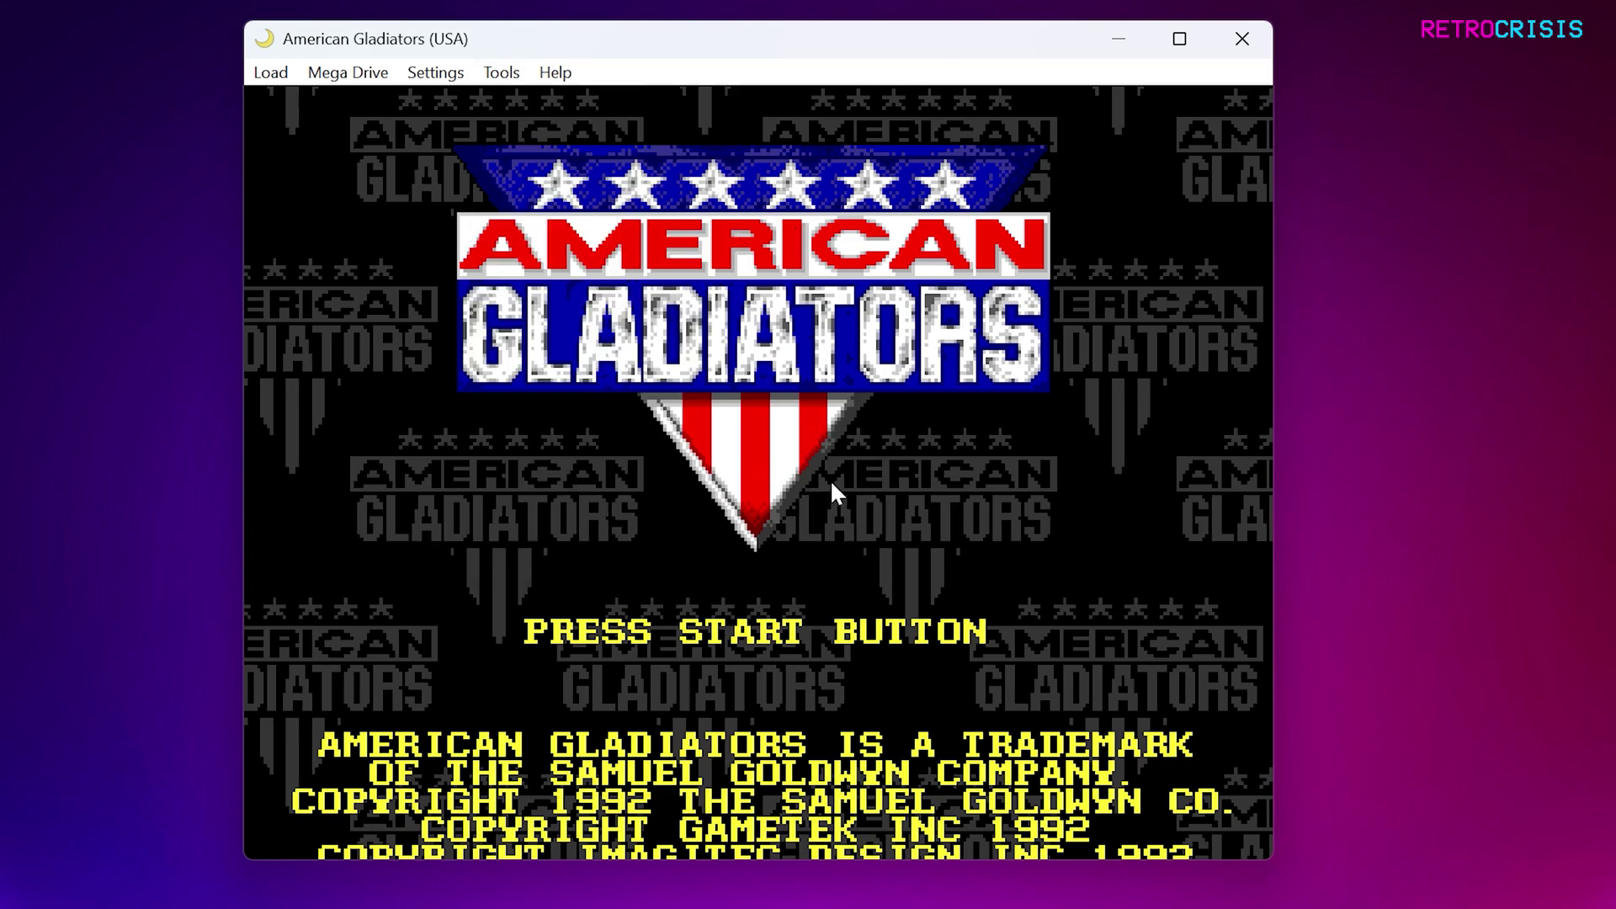
Step: Step the paused American Gladiators title screen forward with Frame Advance several times
left_click(502, 73)
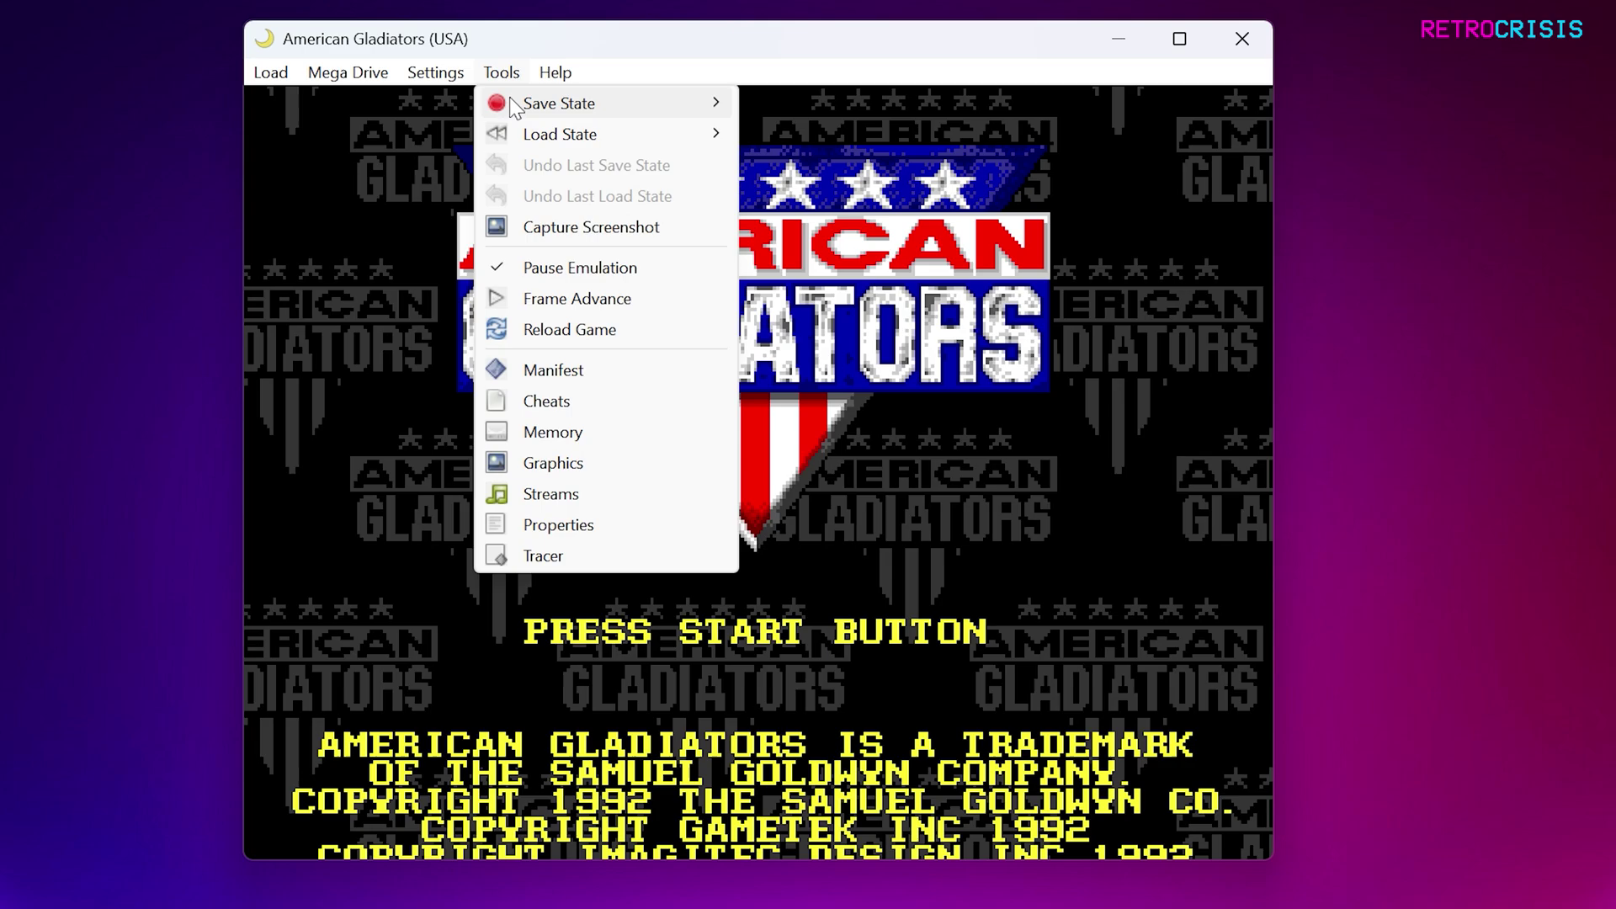
left_click(550, 301)
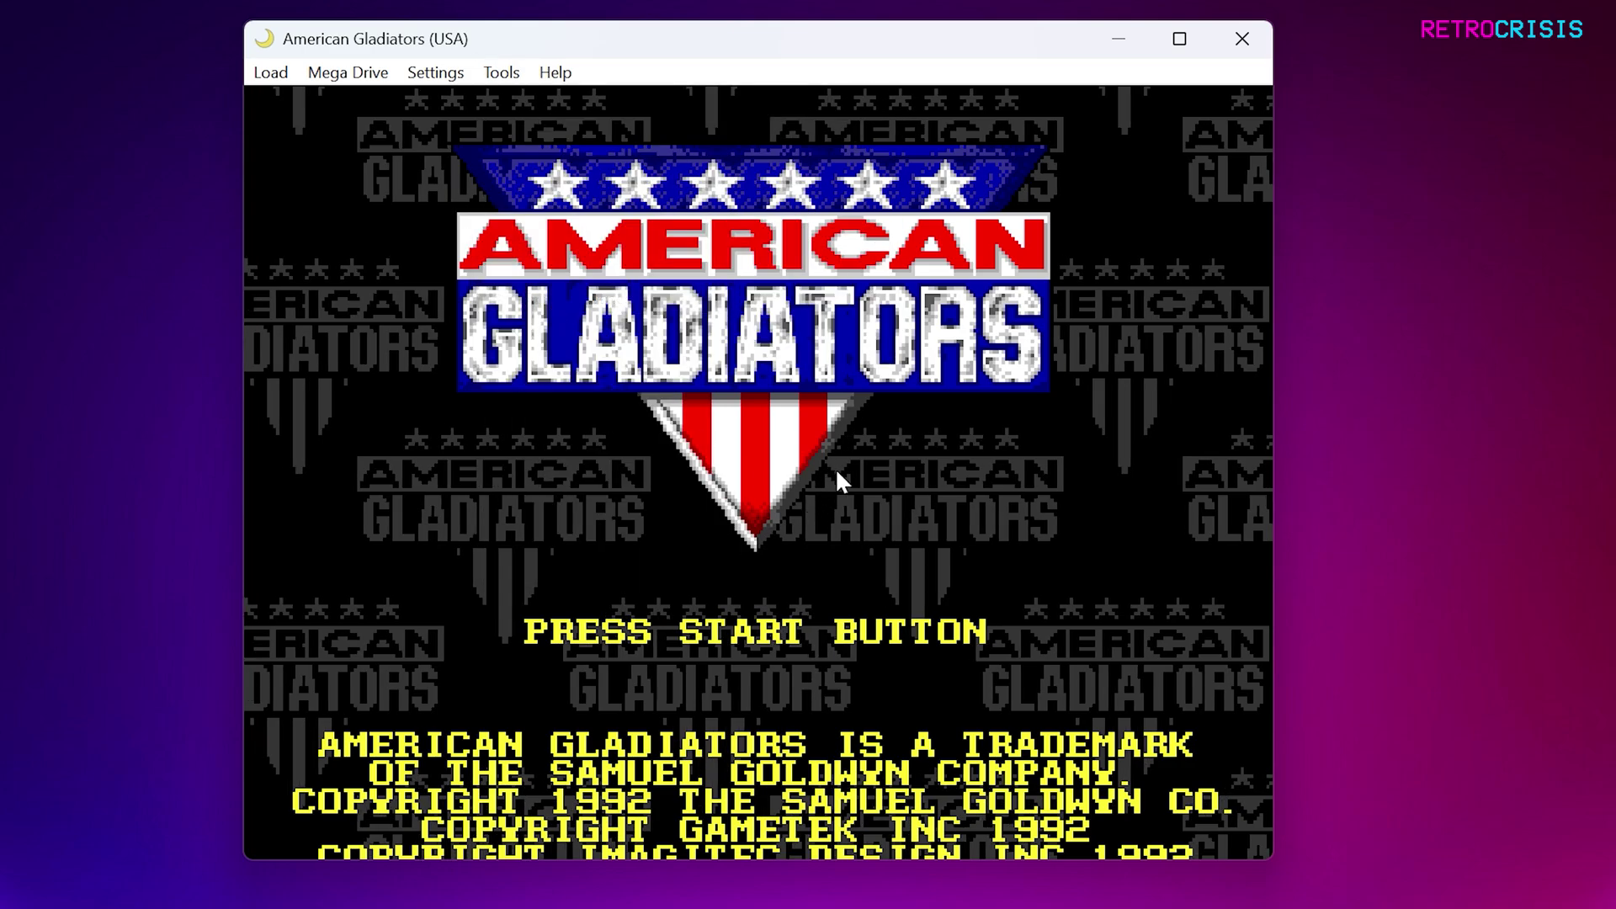
left_click(501, 72)
left_click(569, 294)
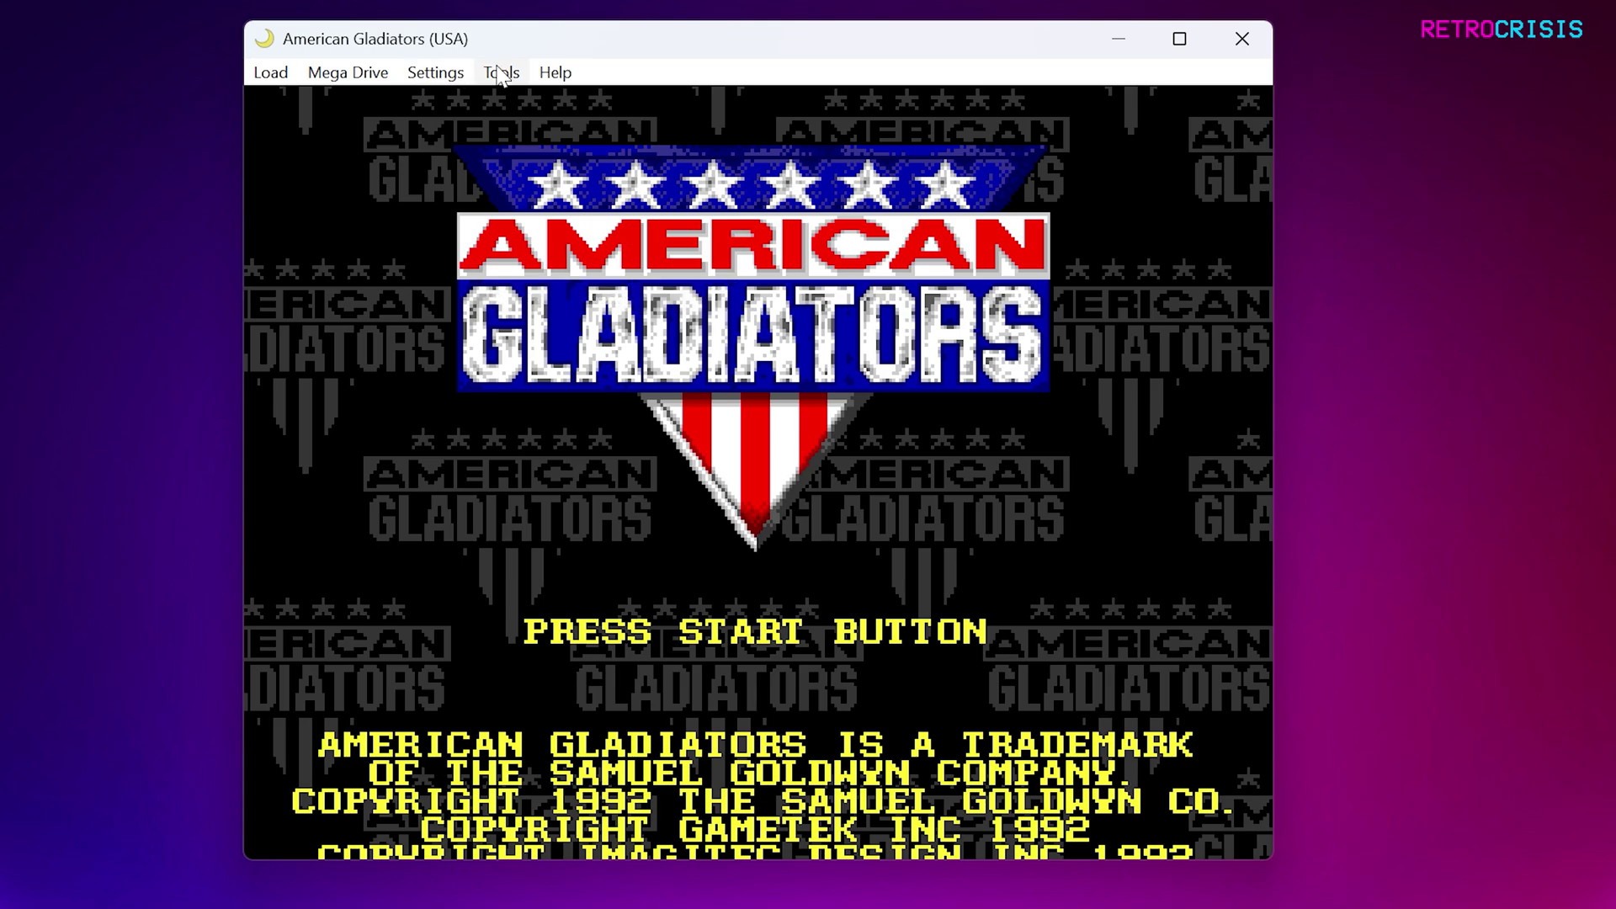
left_click(501, 72)
left_click(553, 300)
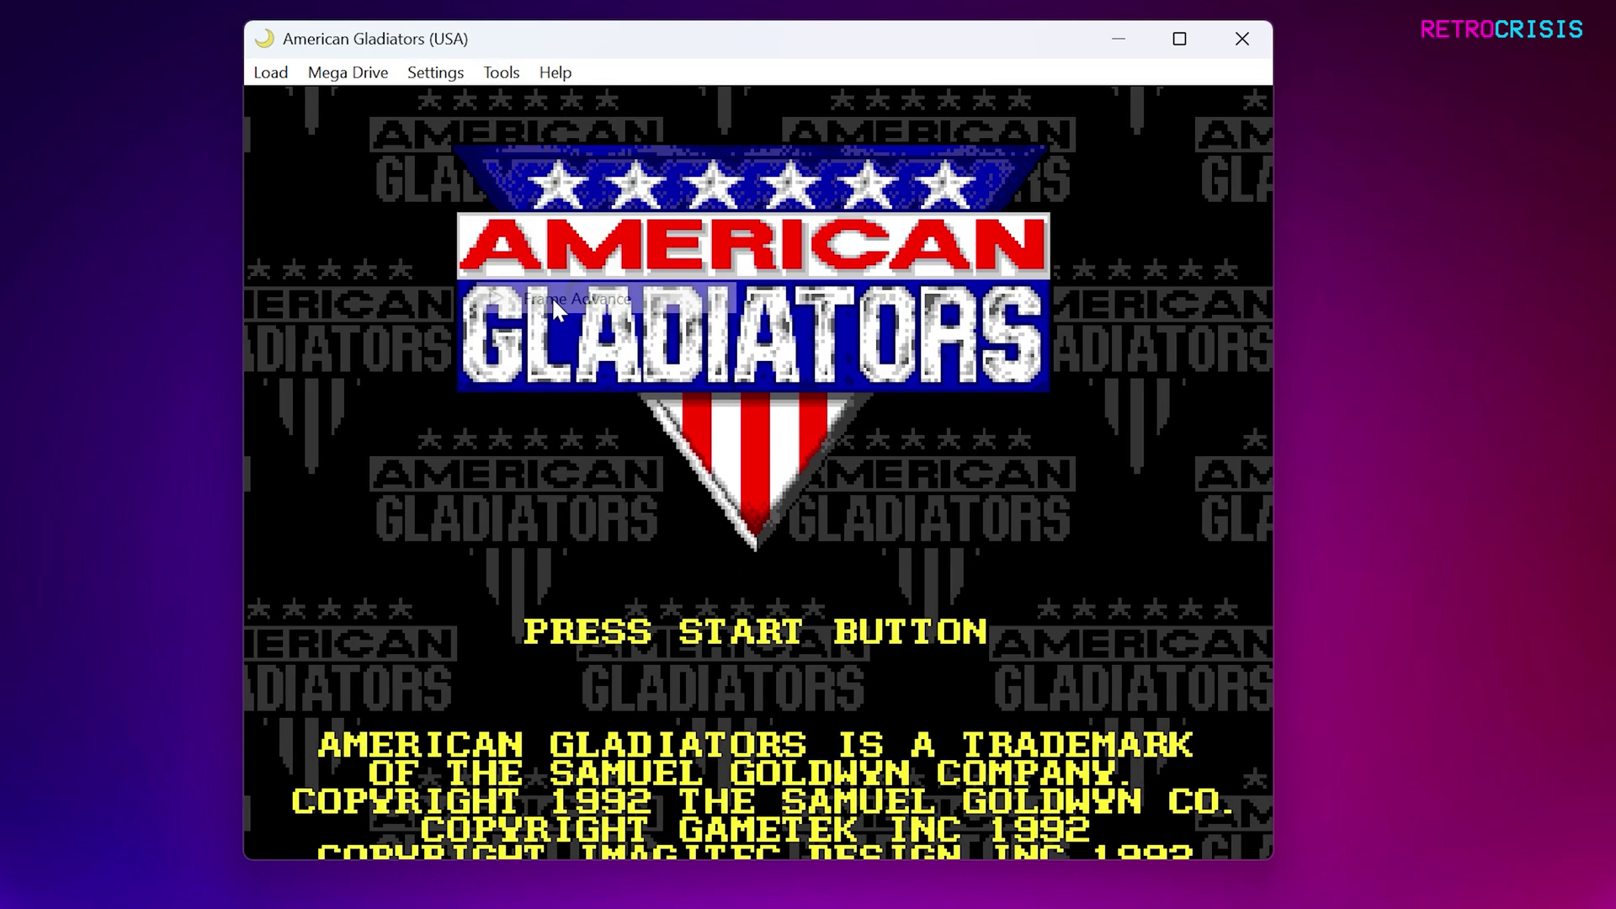
left_click(502, 74)
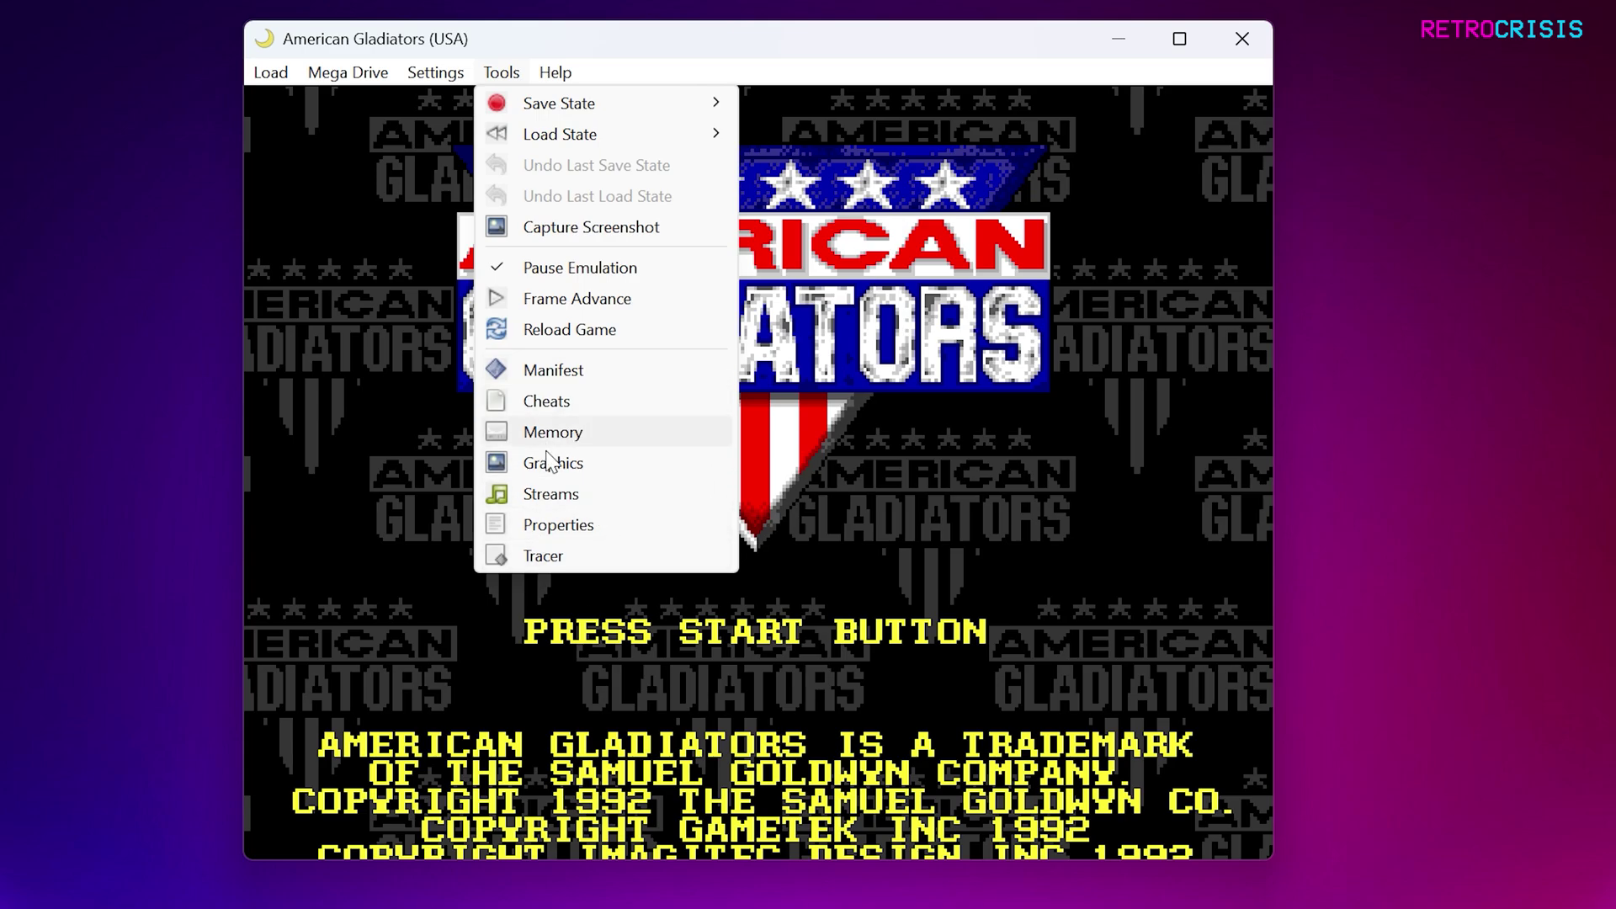
Step: Add an 'infinite health' cheat with code 245624576
left_click(589, 369)
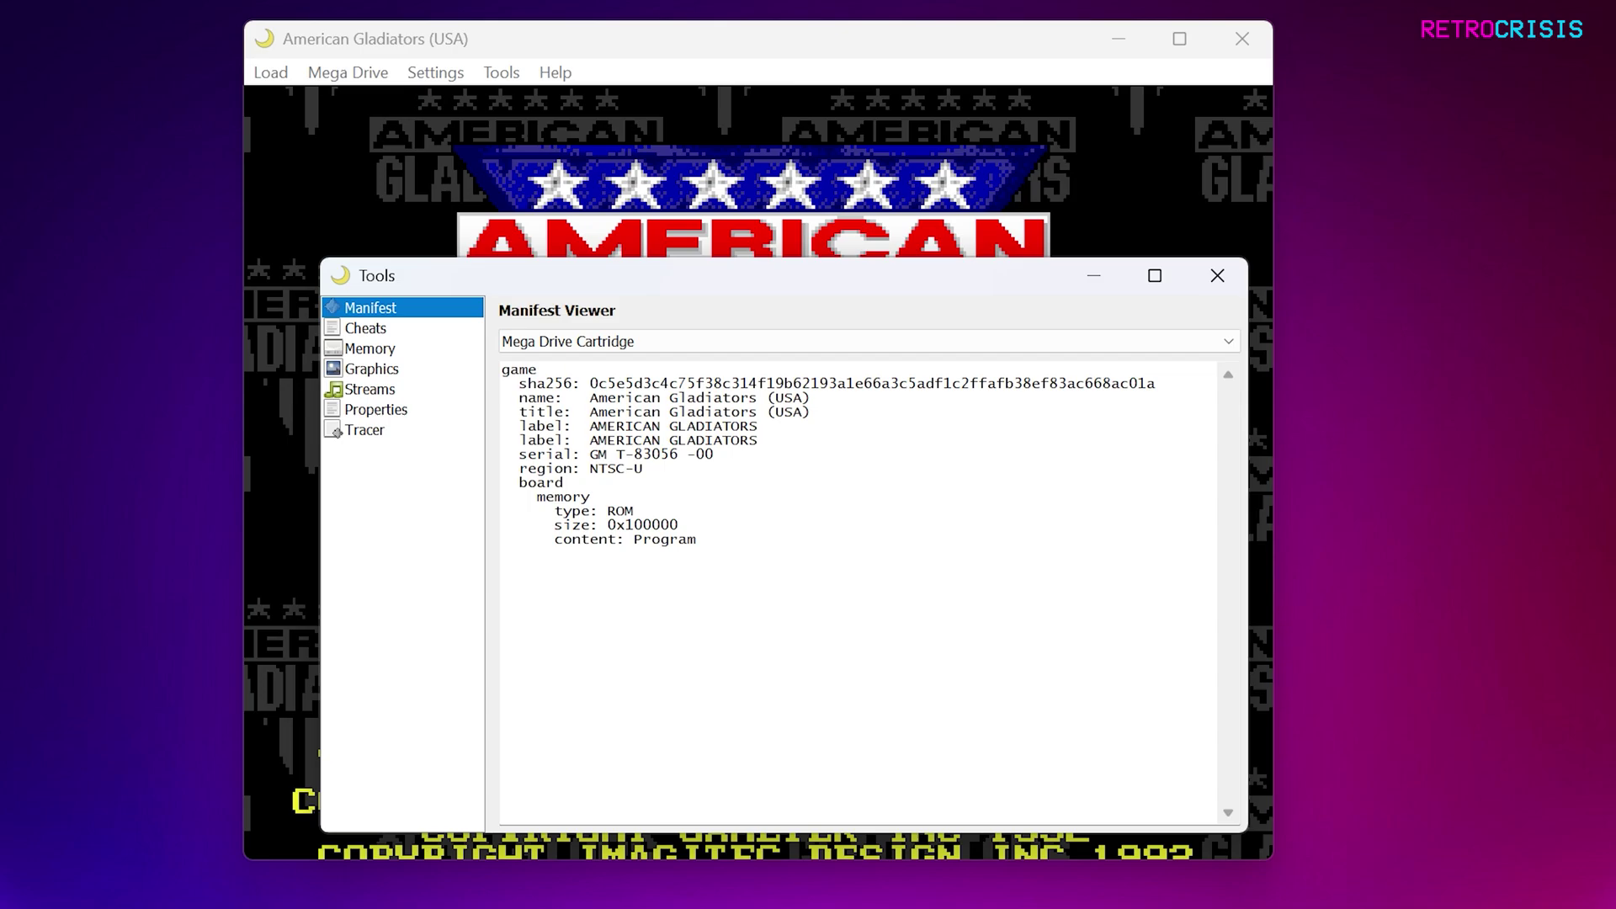
key("Down")
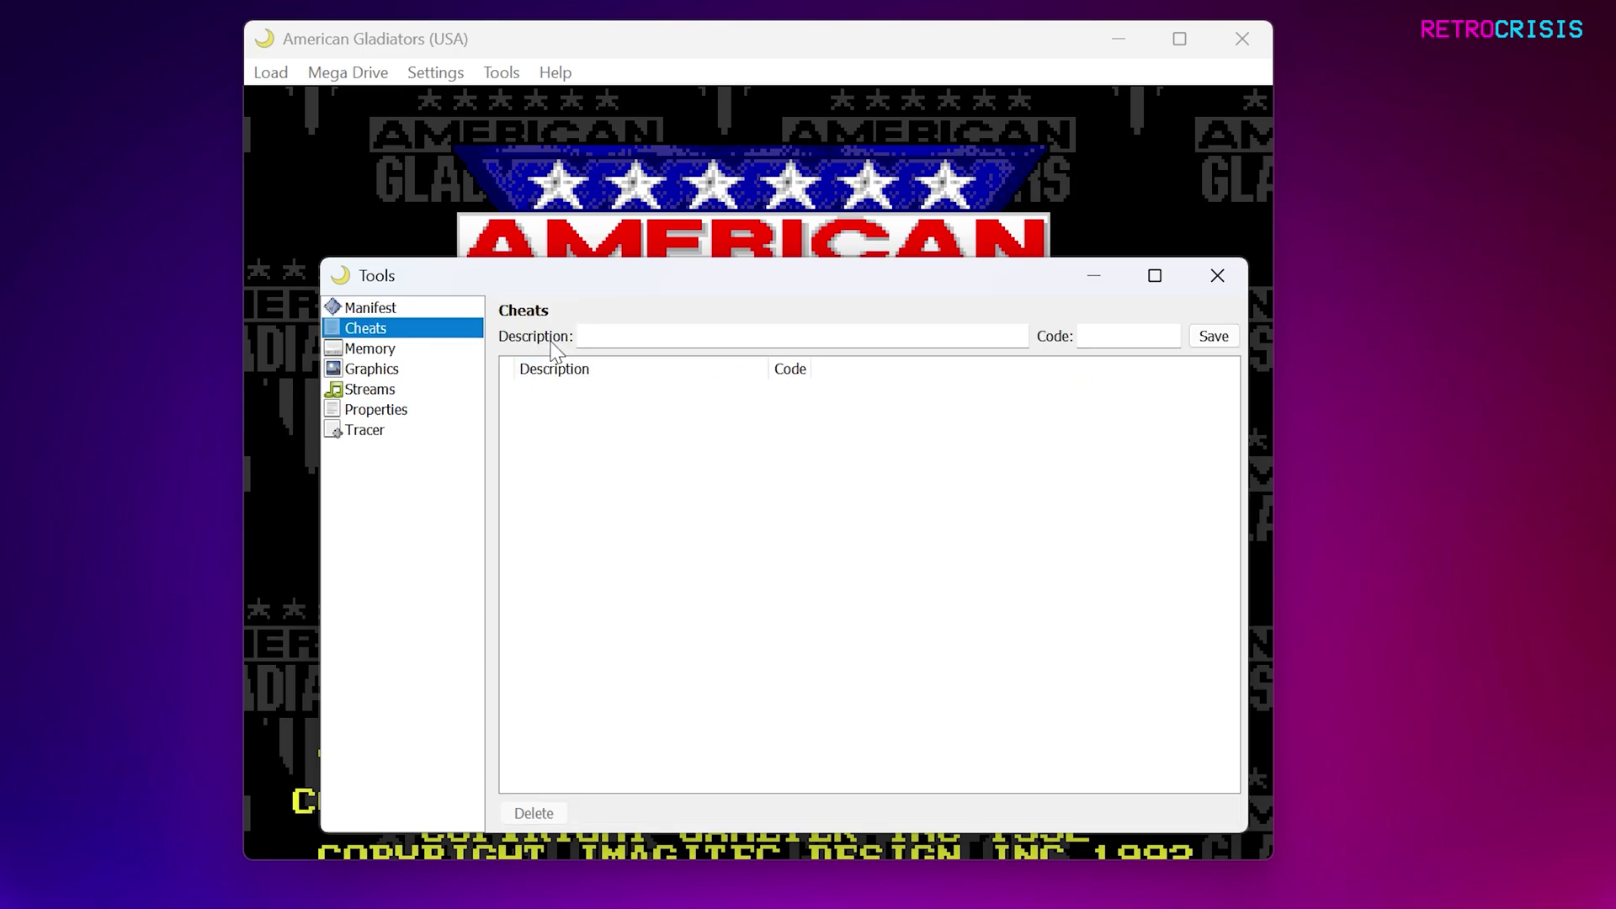
left_click(589, 336)
type("infinite heal")
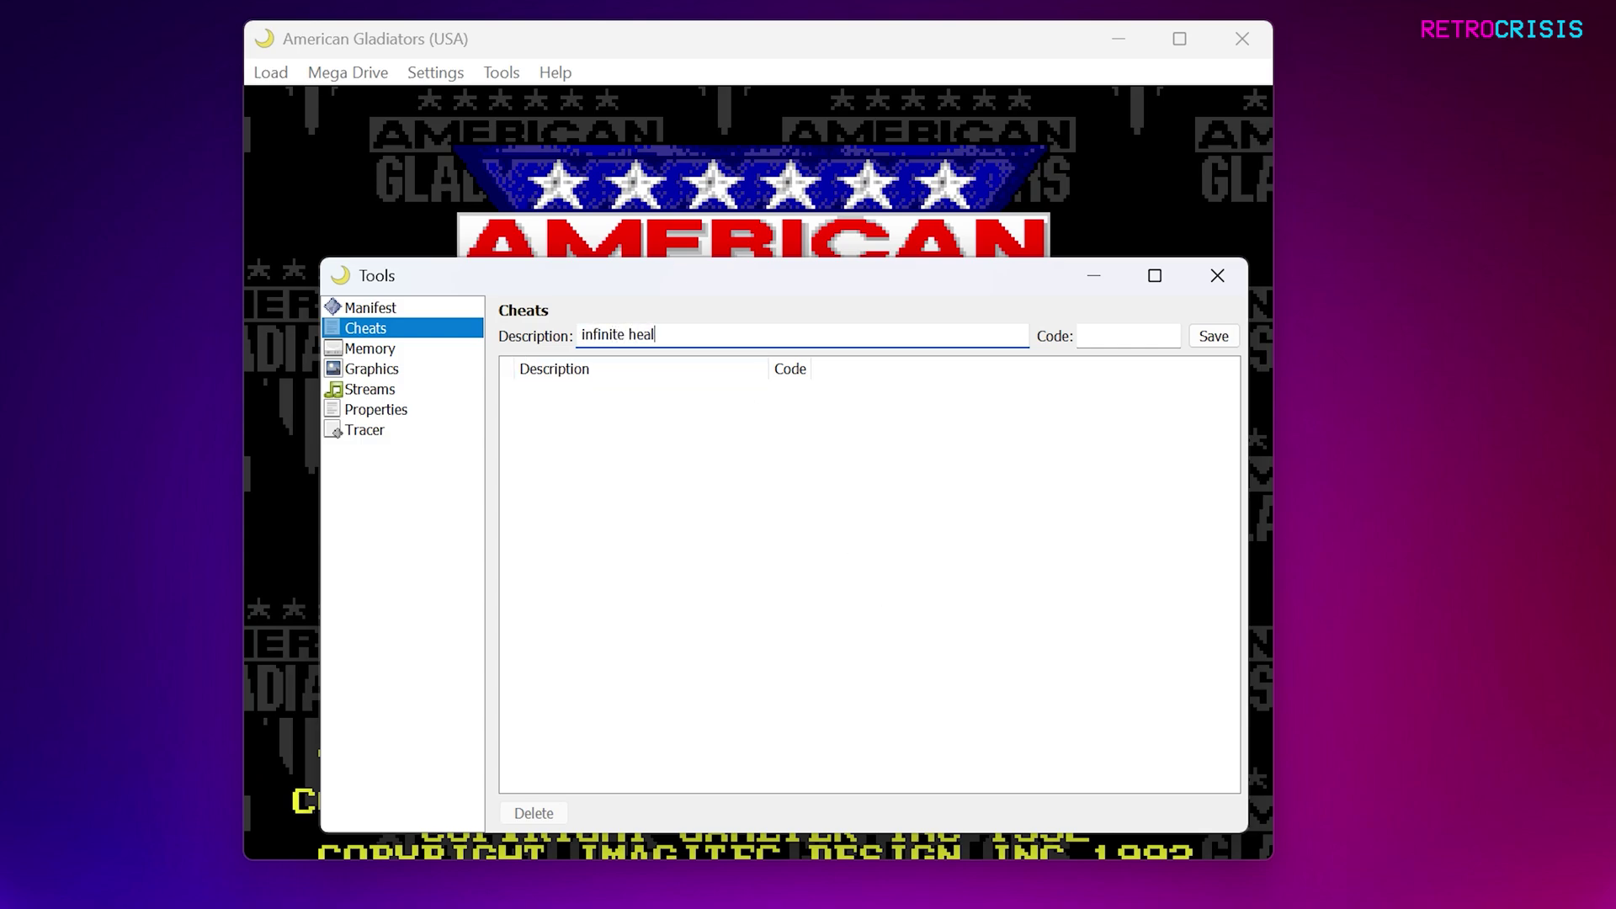
type("th")
left_click(1094, 336)
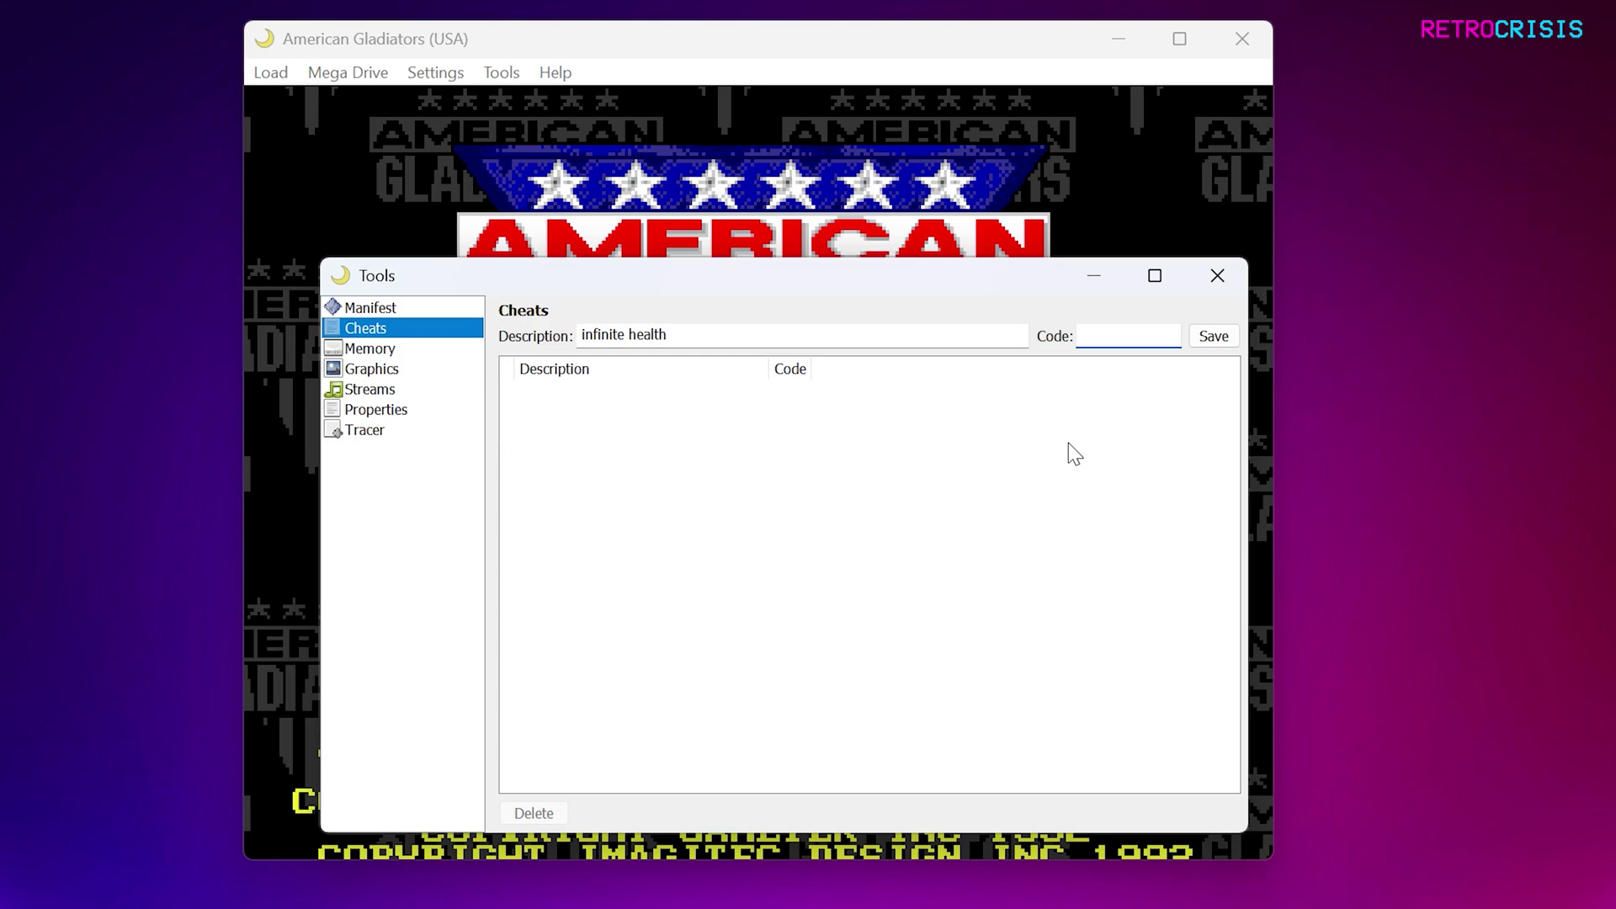
type("245624576")
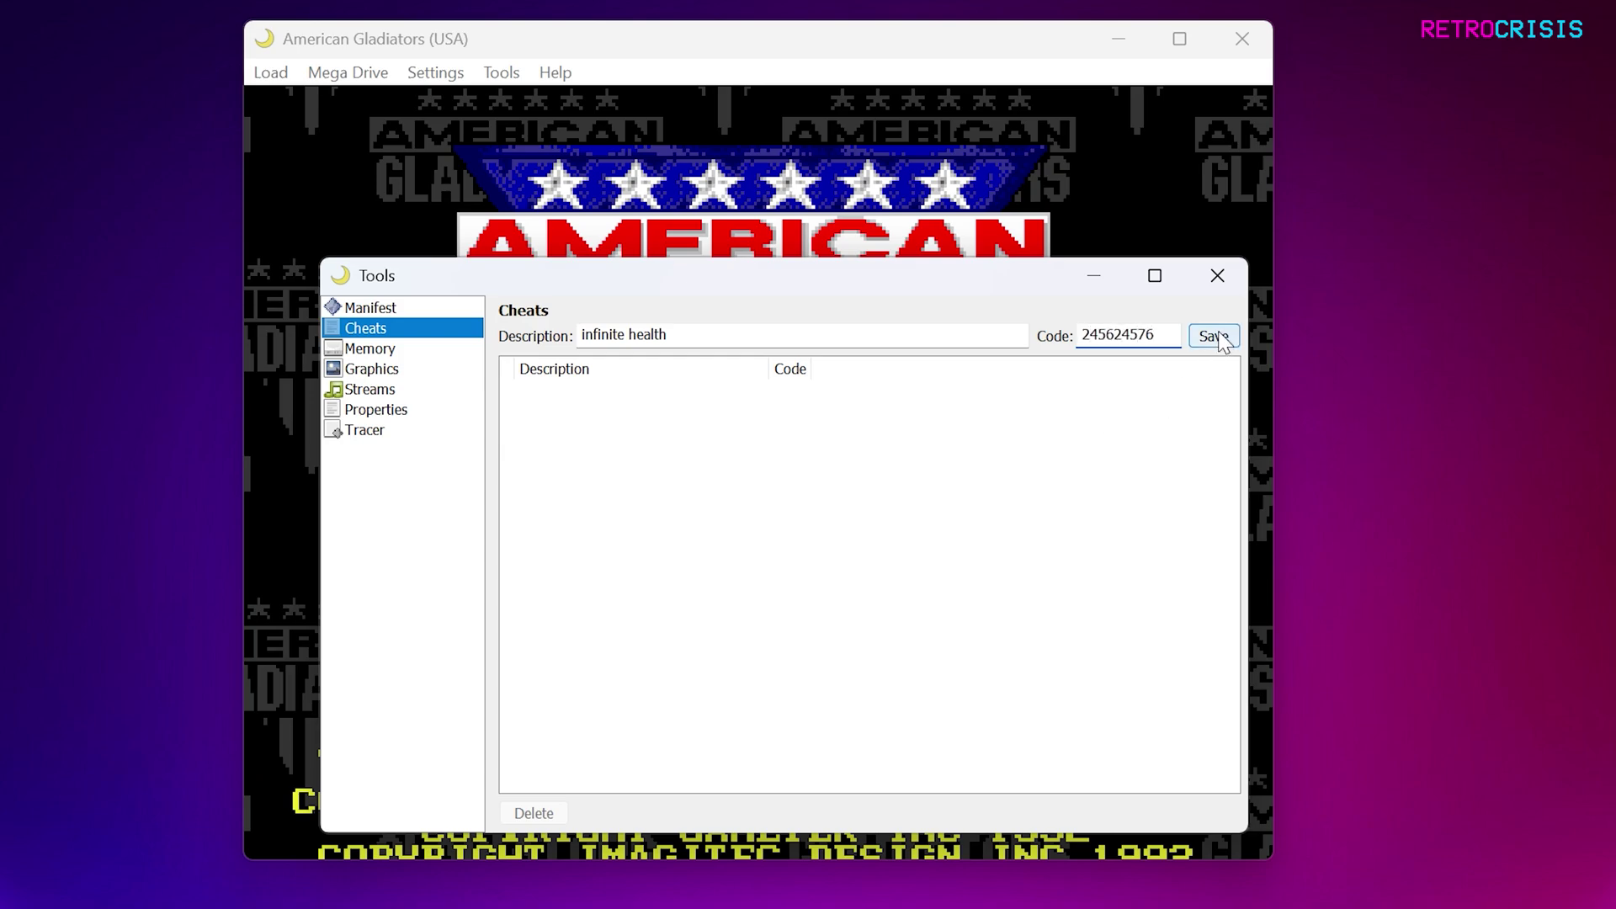
left_click(1219, 338)
Step: Select the 'infinite health' cheat in the list and delete it
left_click_drag(1161, 365, 718, 375)
left_click(506, 395)
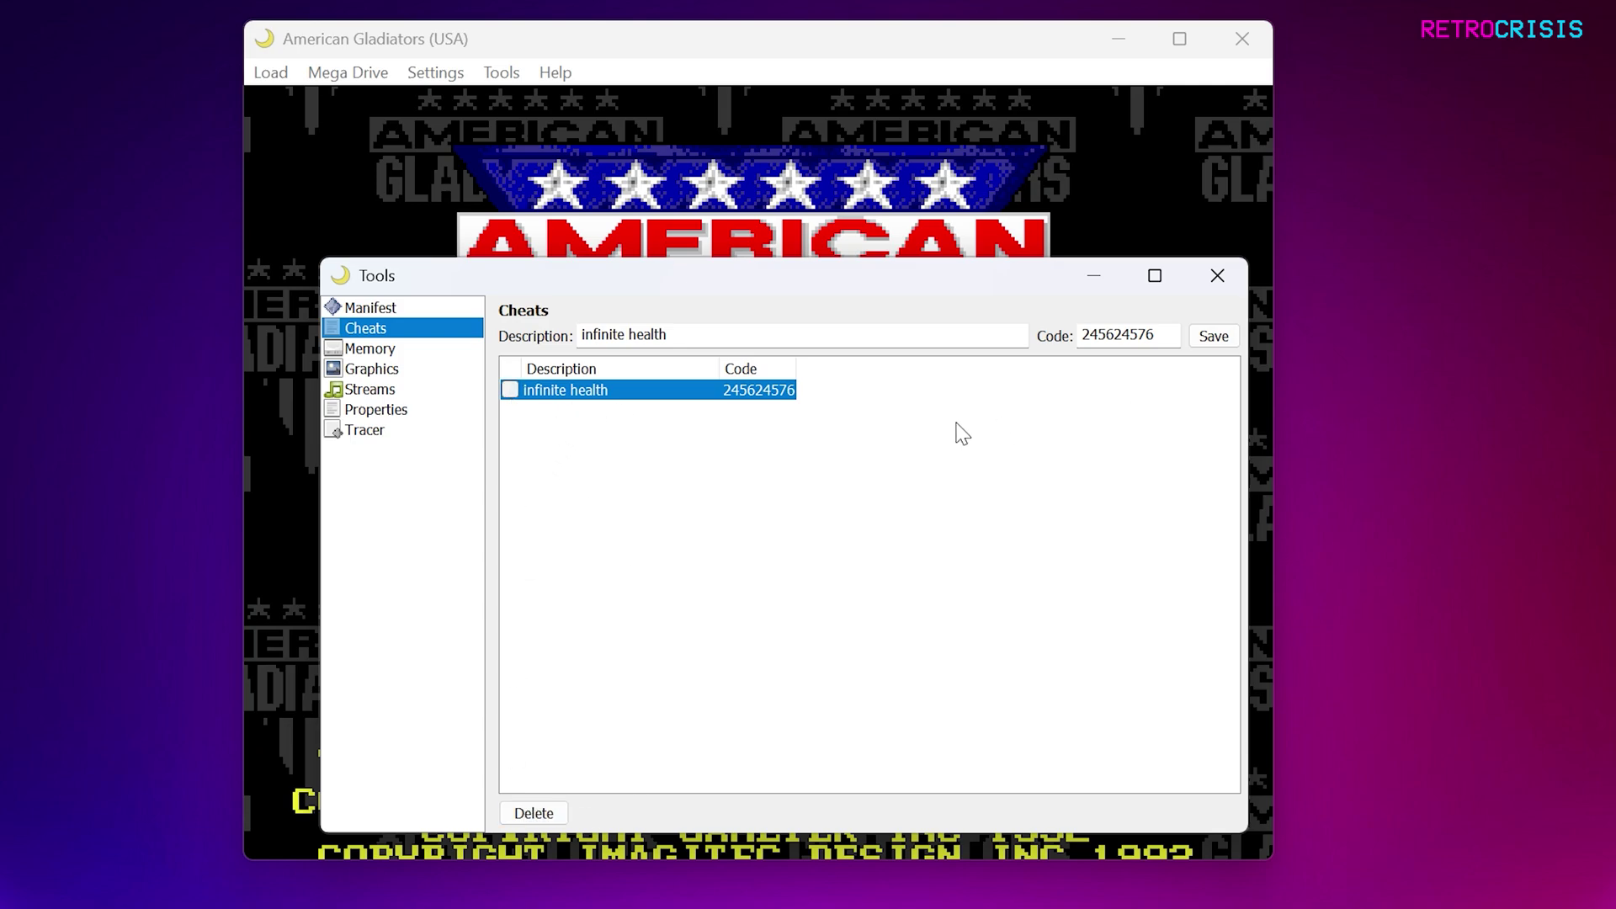
left_click(530, 815)
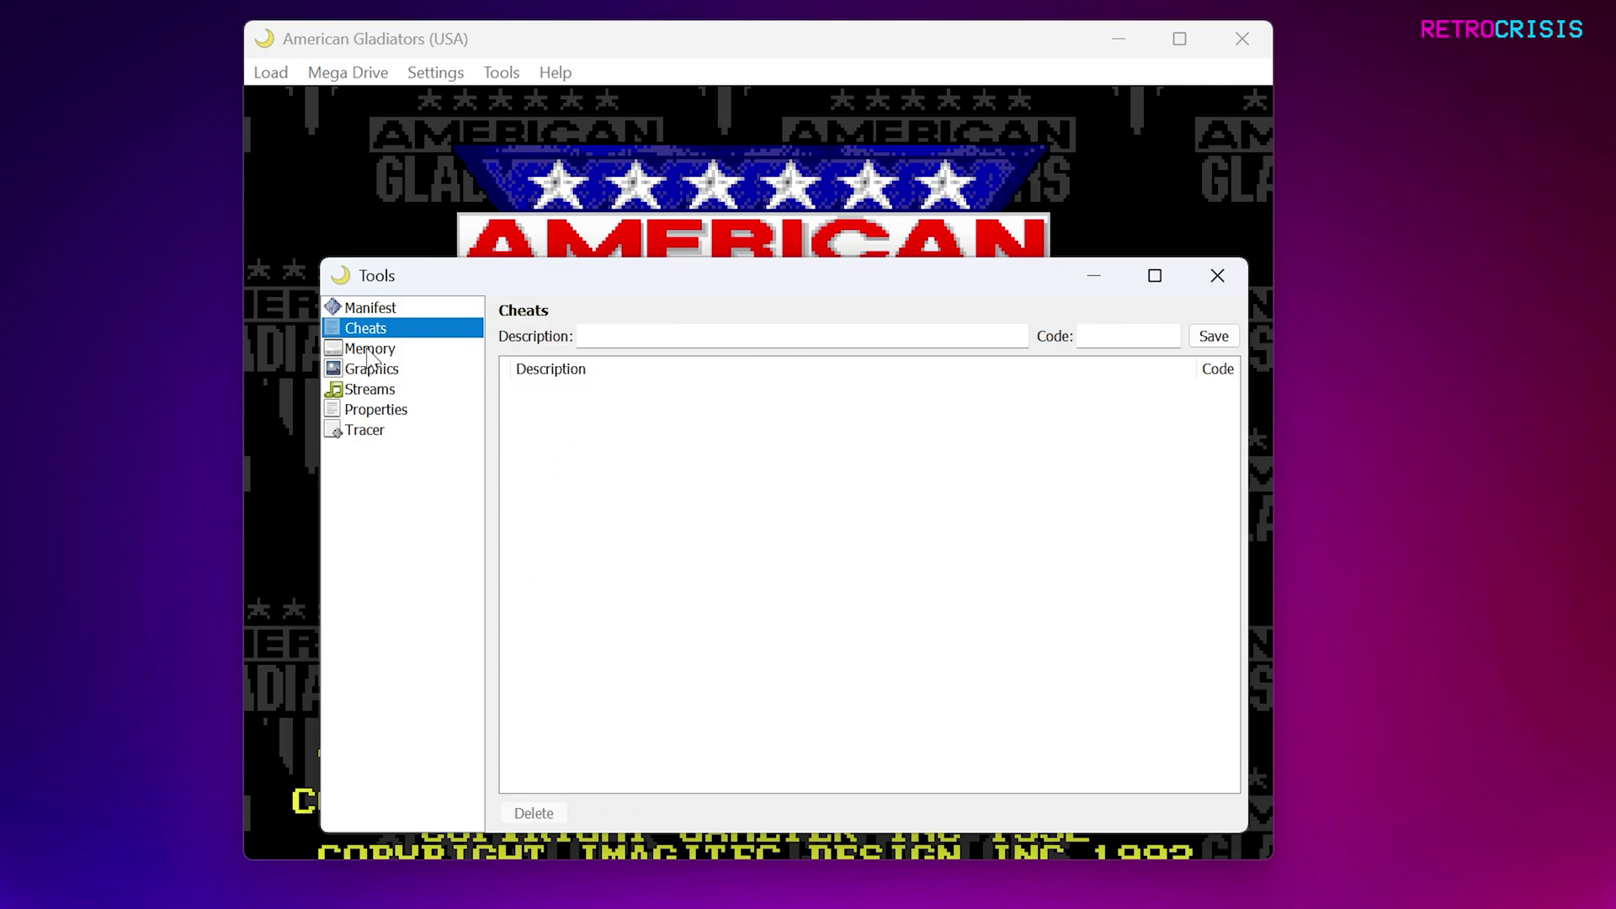
Step: View the memory editor and graphics viewer, then close the tools window
left_click(408, 353)
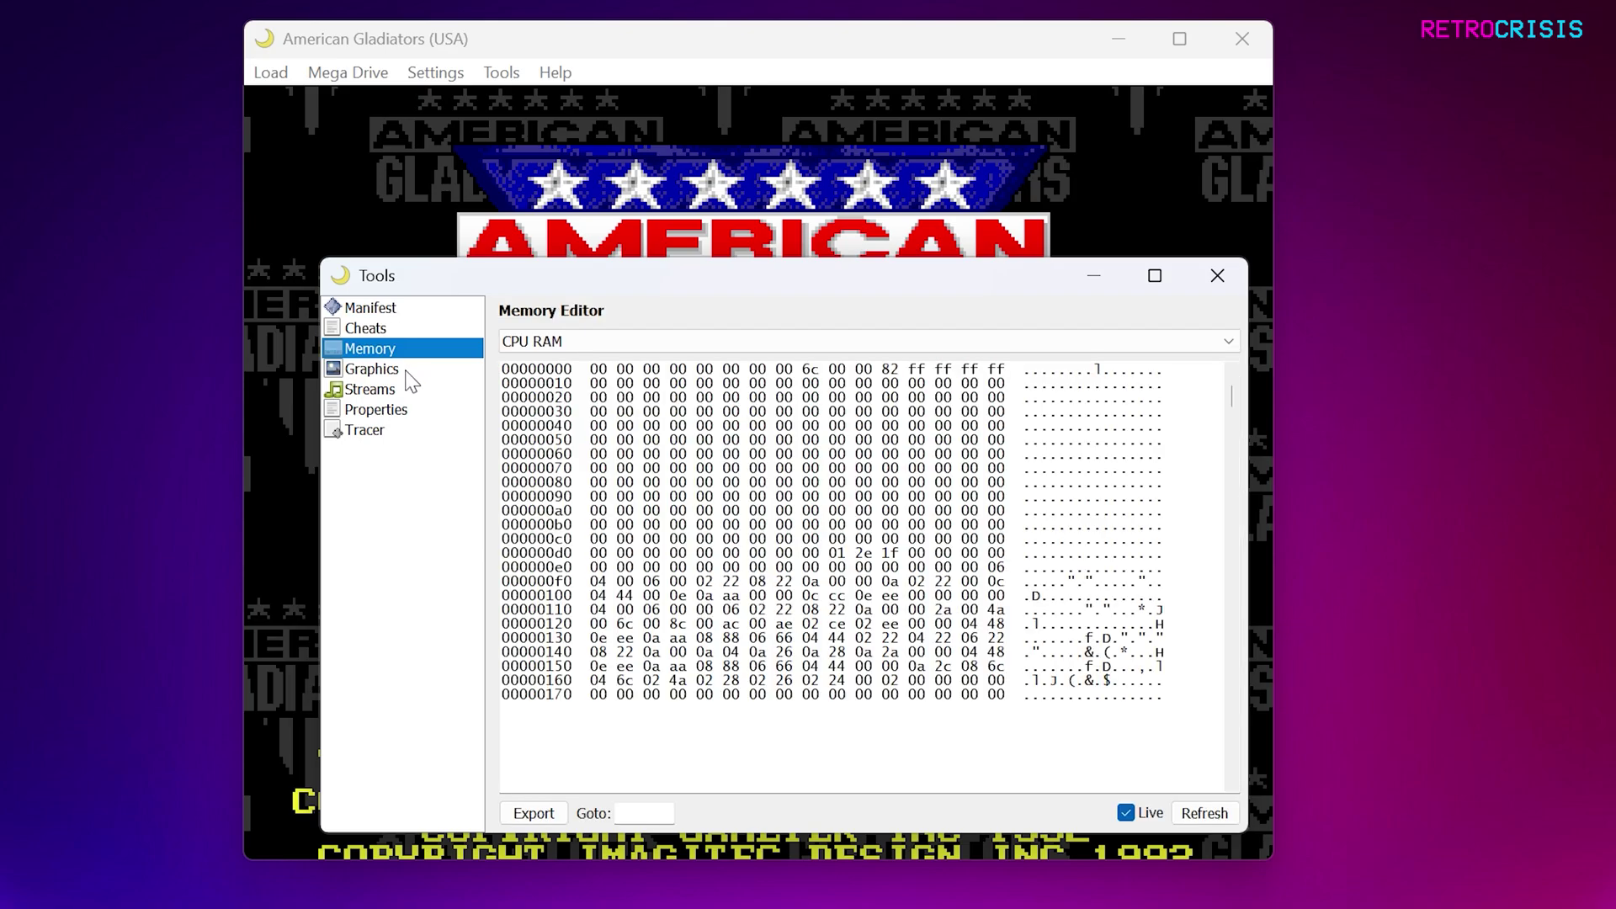
left_click(406, 372)
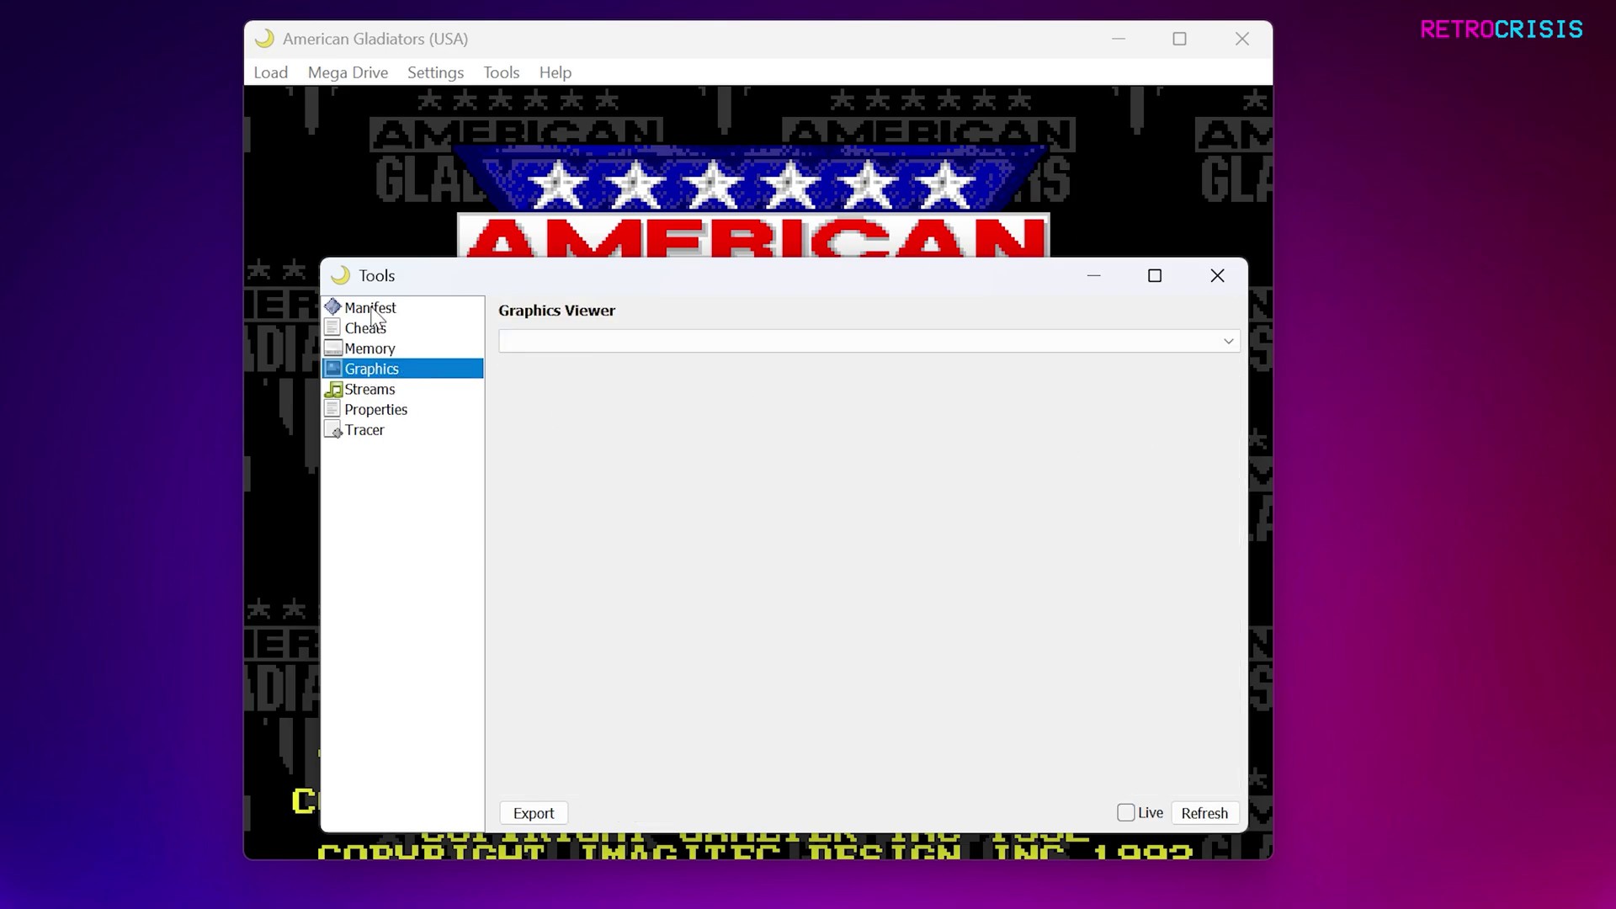
left_click(1217, 275)
left_click(271, 72)
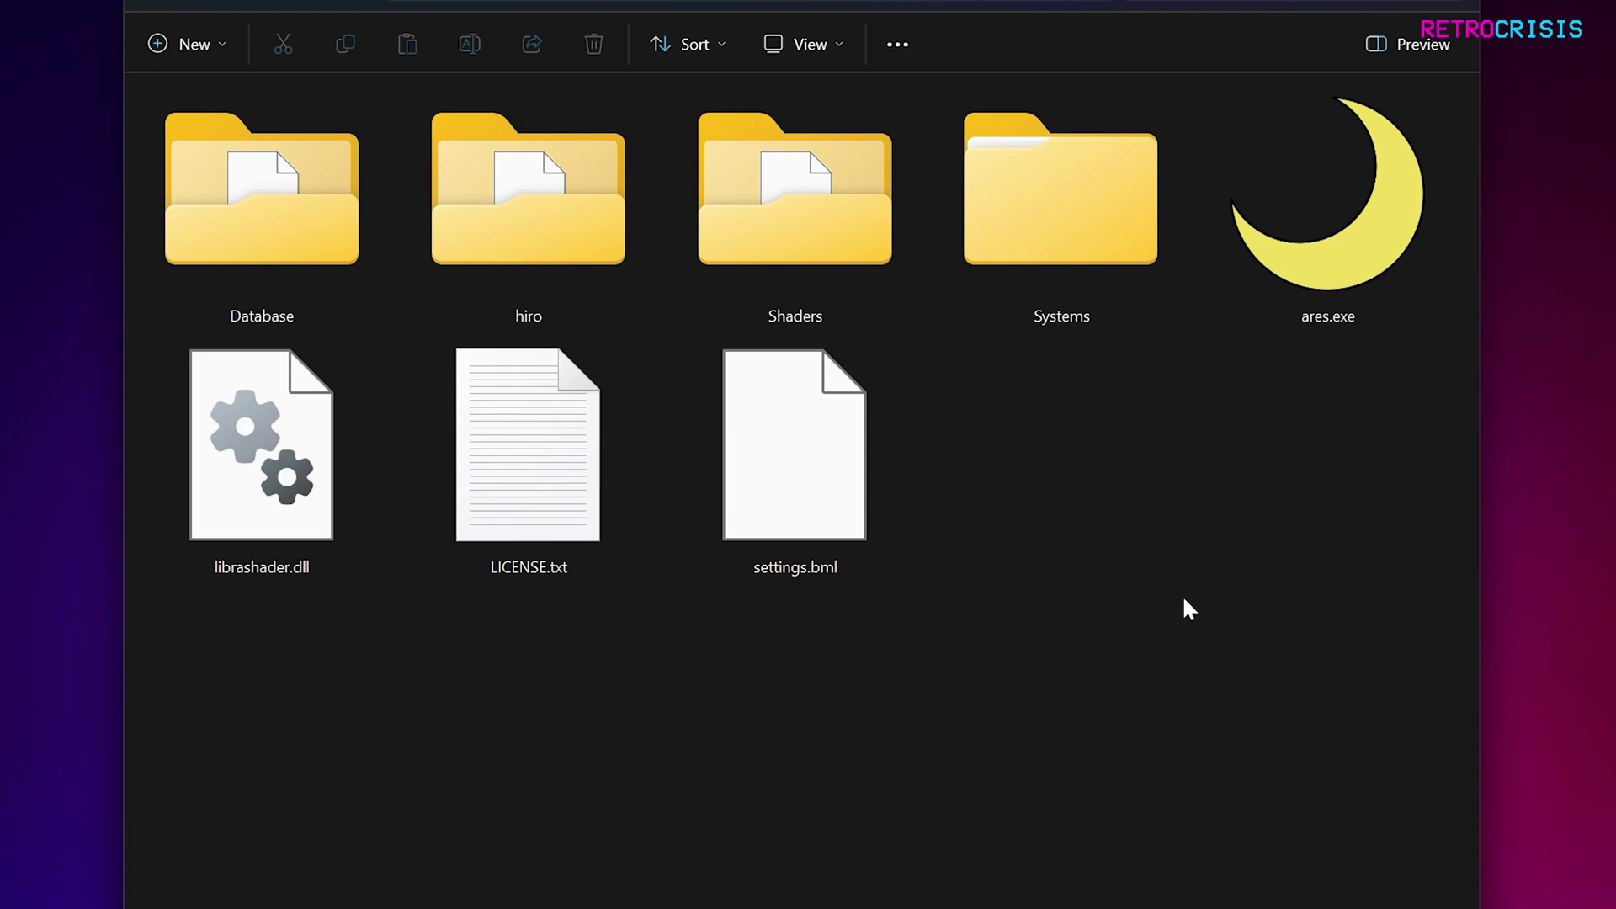
Step: Open the Shaders folder and scroll through its crt, ntsc, scanlines and vhs folders
left_click(836, 227)
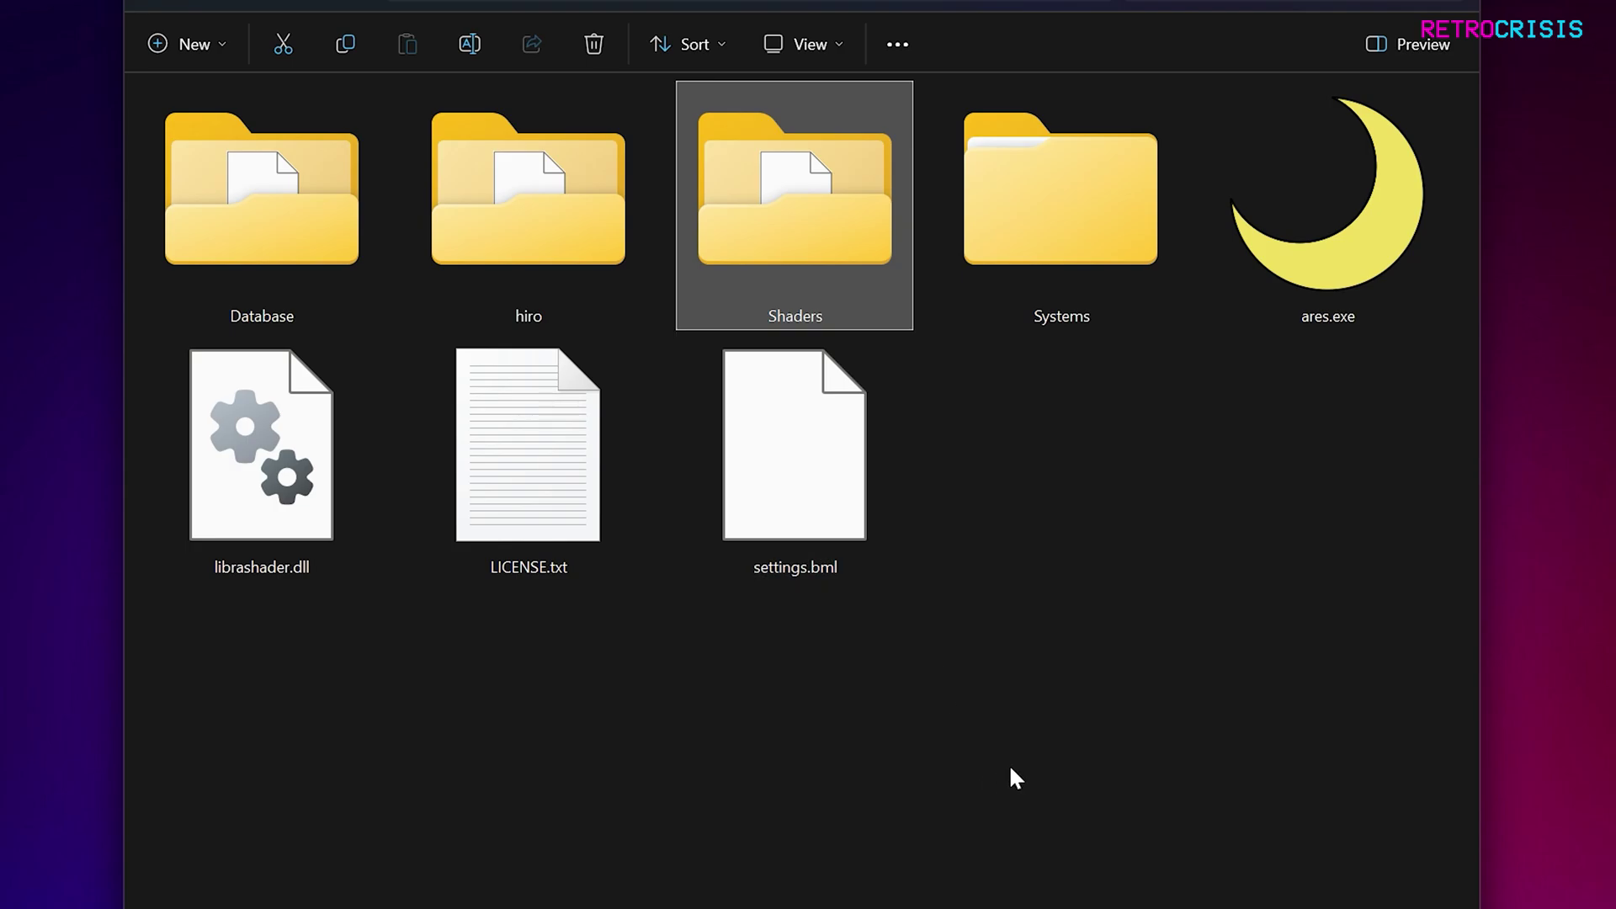
double_click(810, 184)
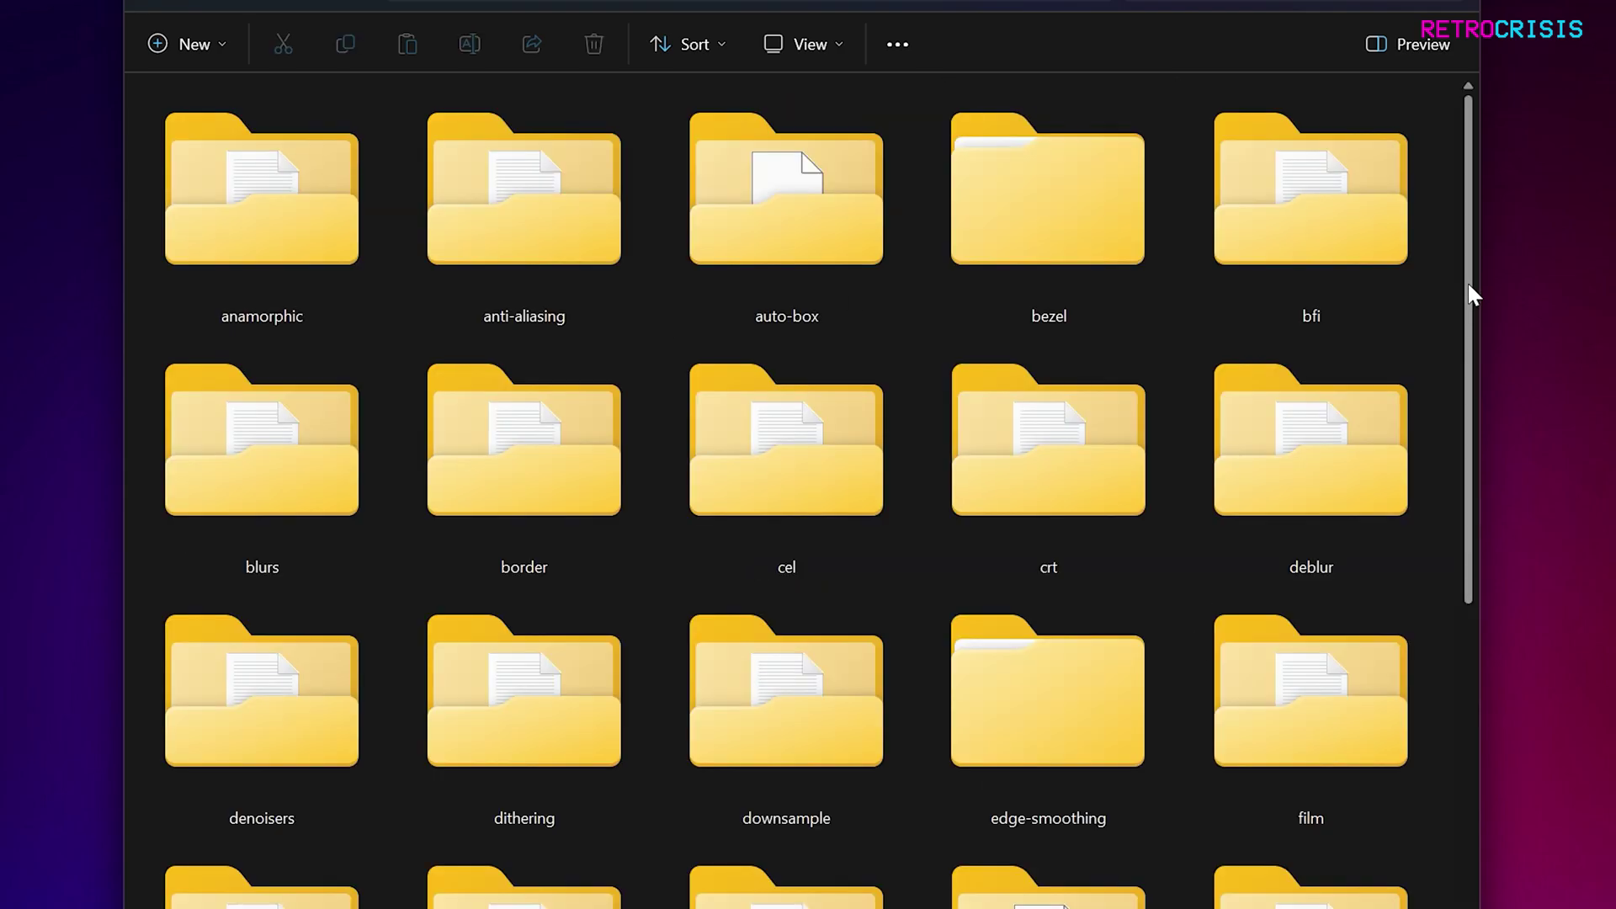
left_click_drag(1471, 294, 1471, 883)
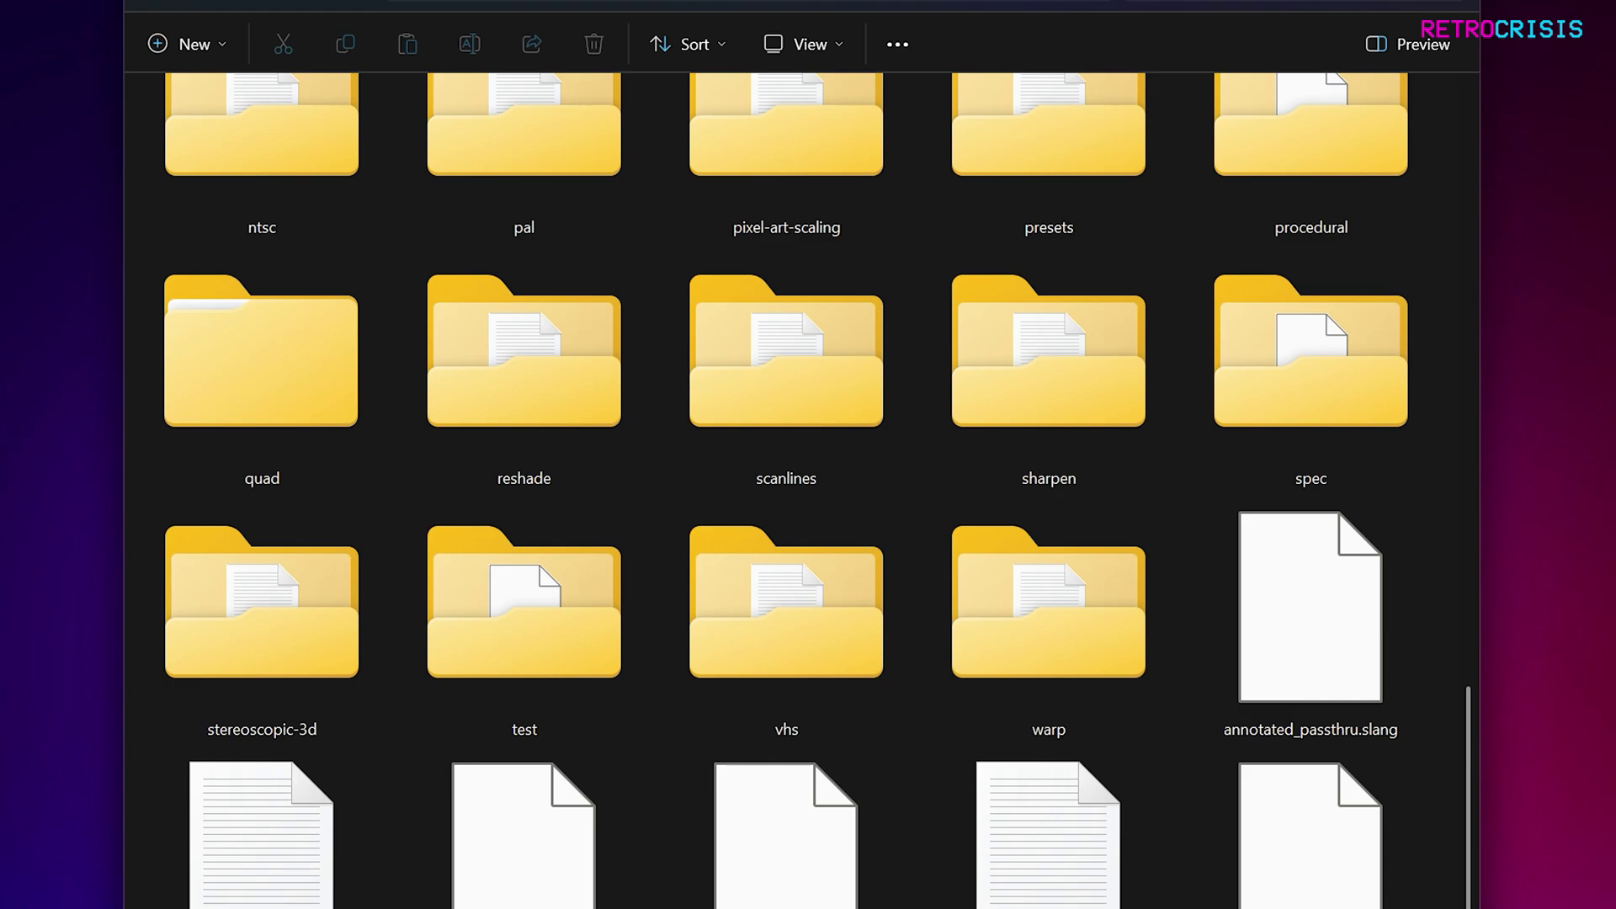
left_click_drag(1469, 892, 1483, 316)
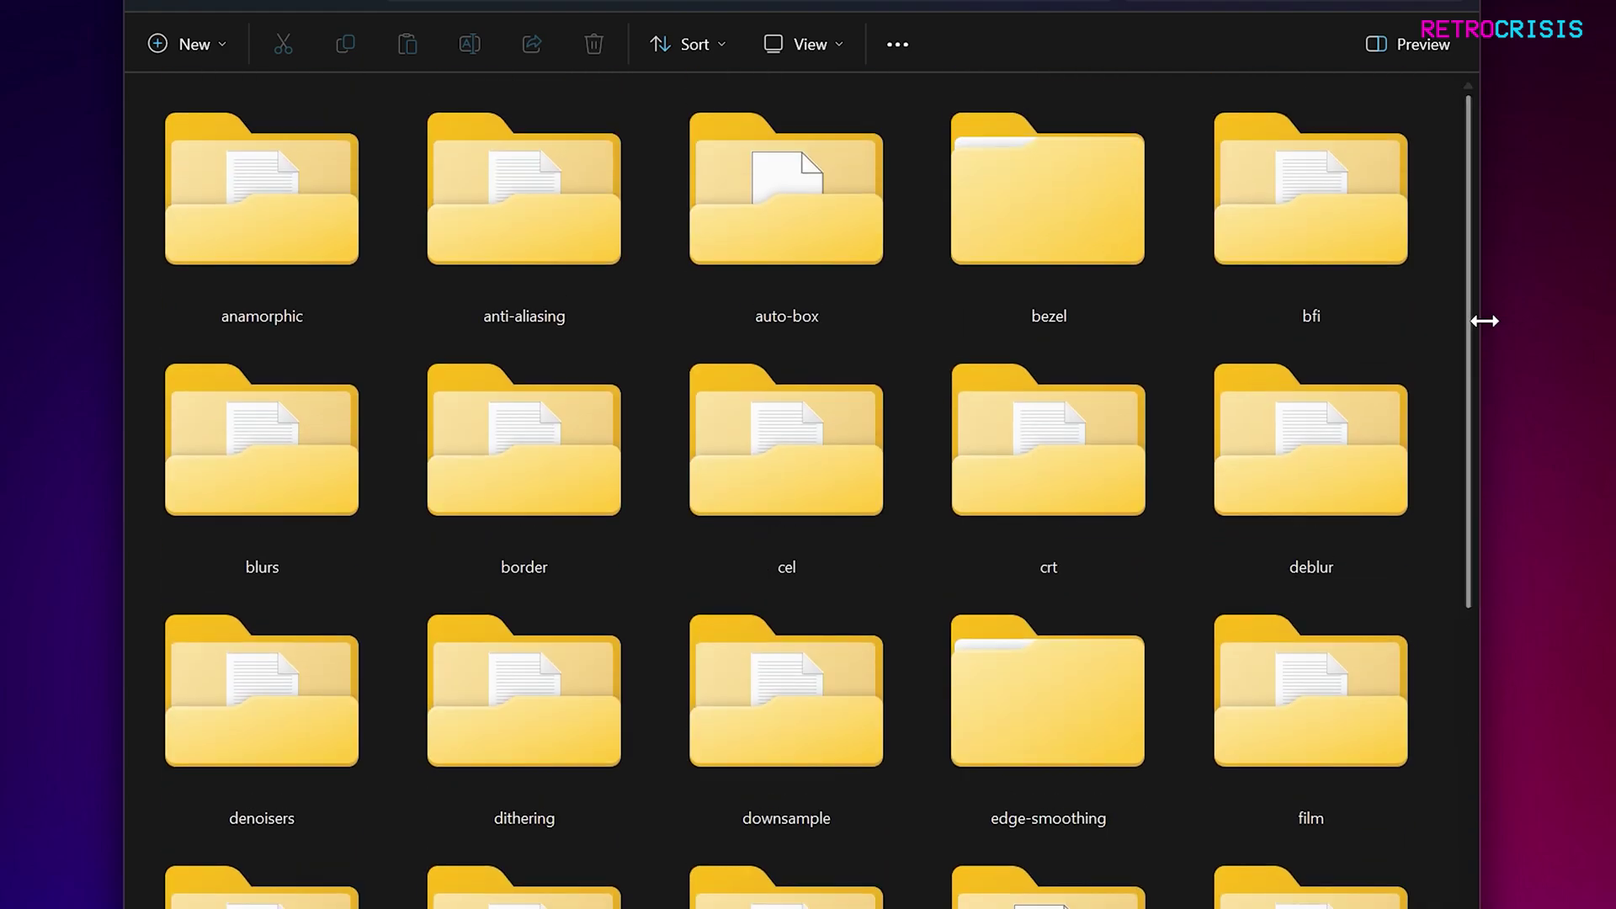